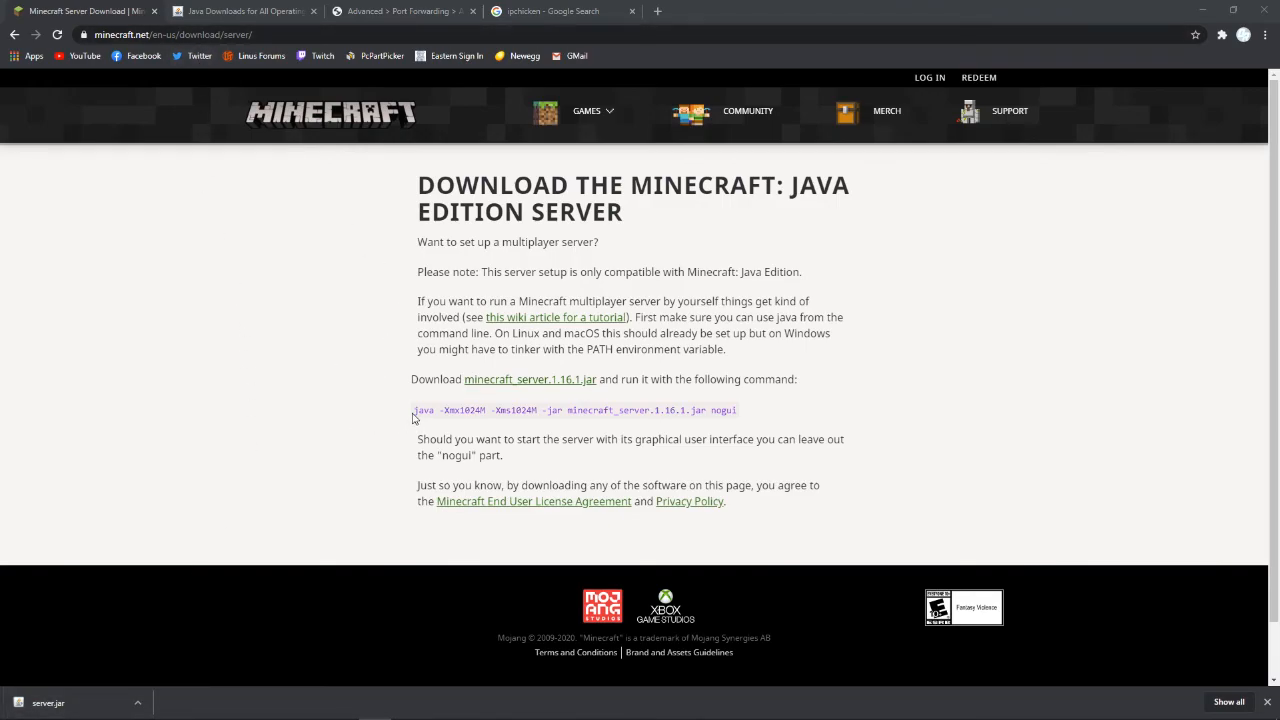
Highlight the java launch command for server.jar on the download page to review it.
{"action": "left_click_drag", "start_coordinate": [415, 410], "coordinate": [740, 410]}
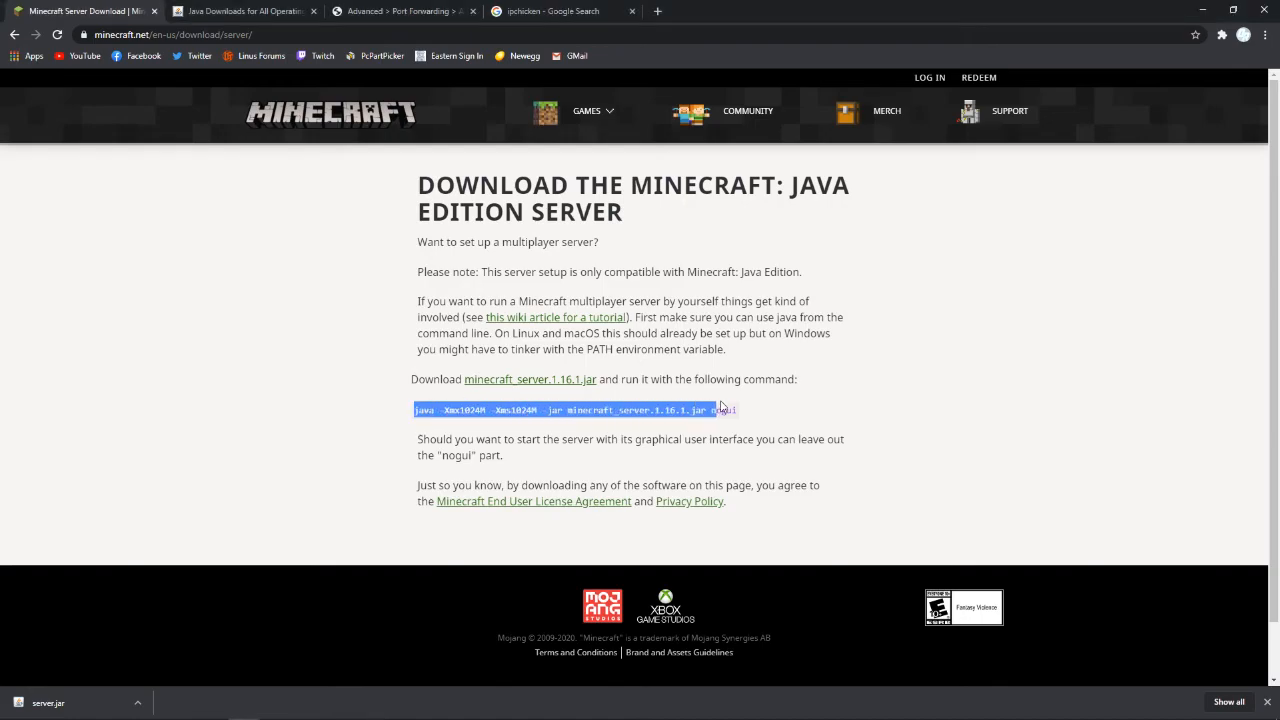
{"action": "left_click", "coordinate": [1130, 95]}
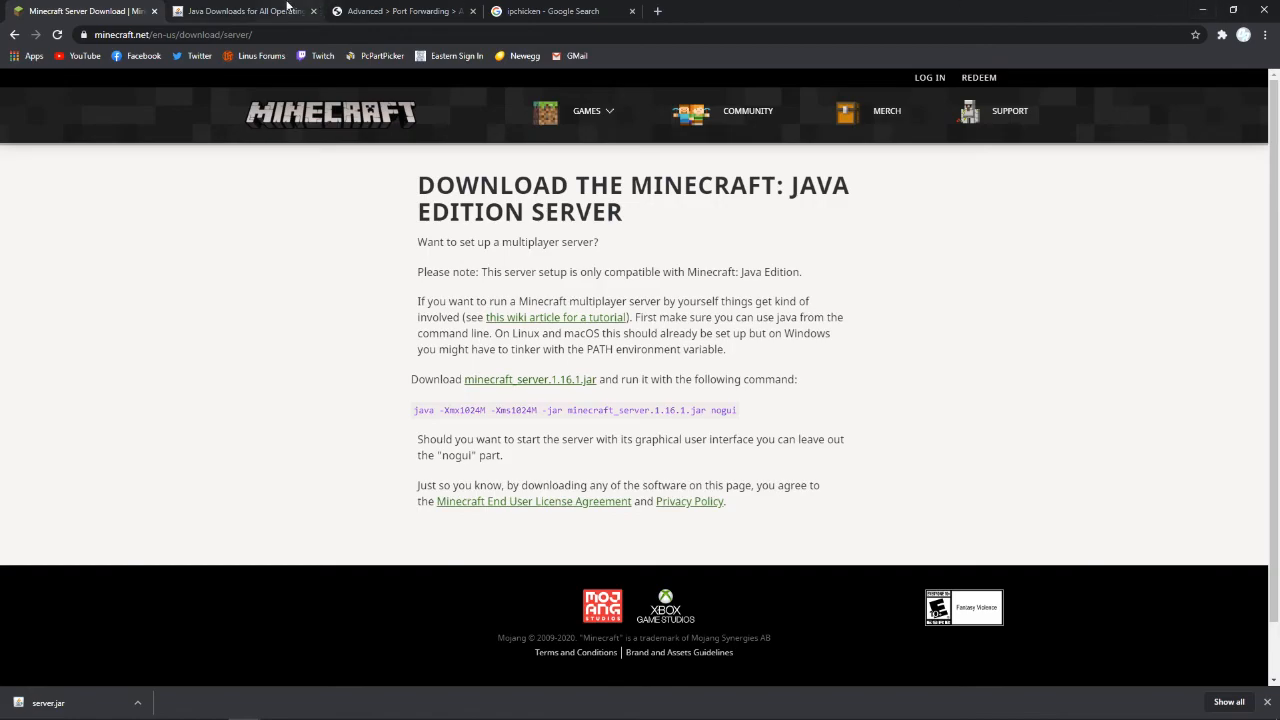
View the java.com downloads page with Java 8 Update 261 Windows installers, then return to the desktop.
{"action": "left_click", "coordinate": [245, 11]}
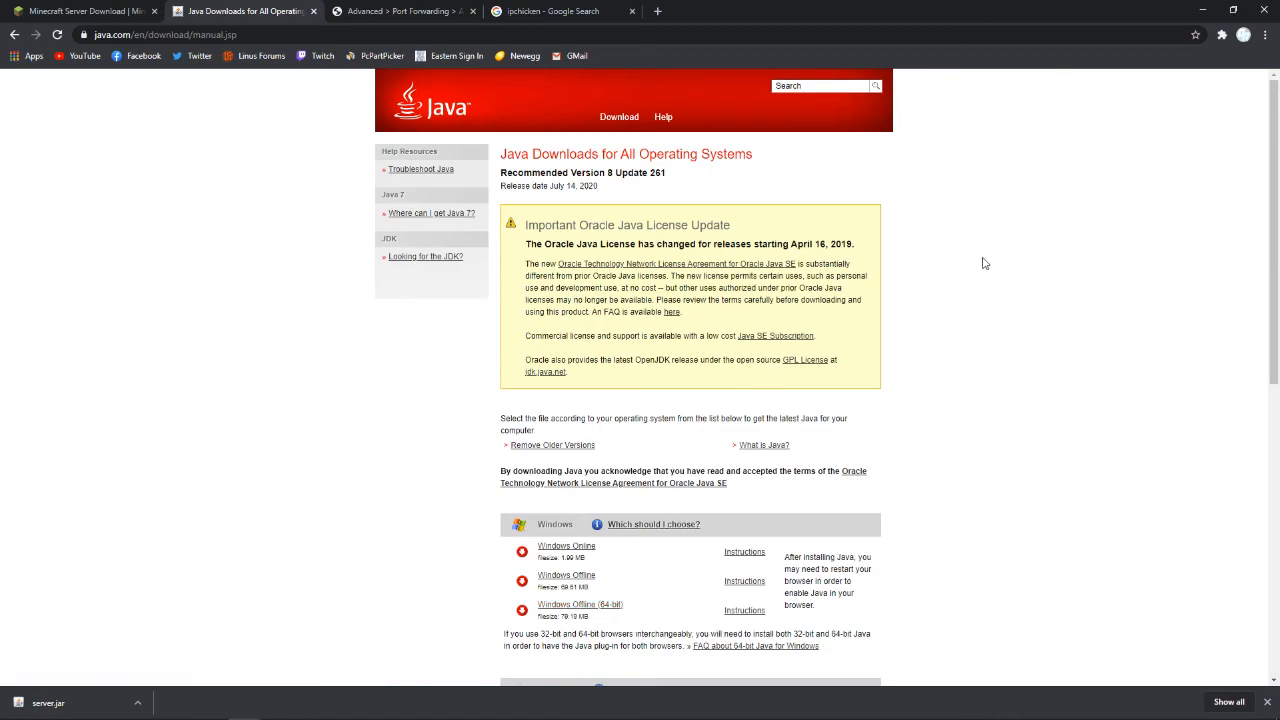
{"action": "left_click", "coordinate": [1205, 11]}
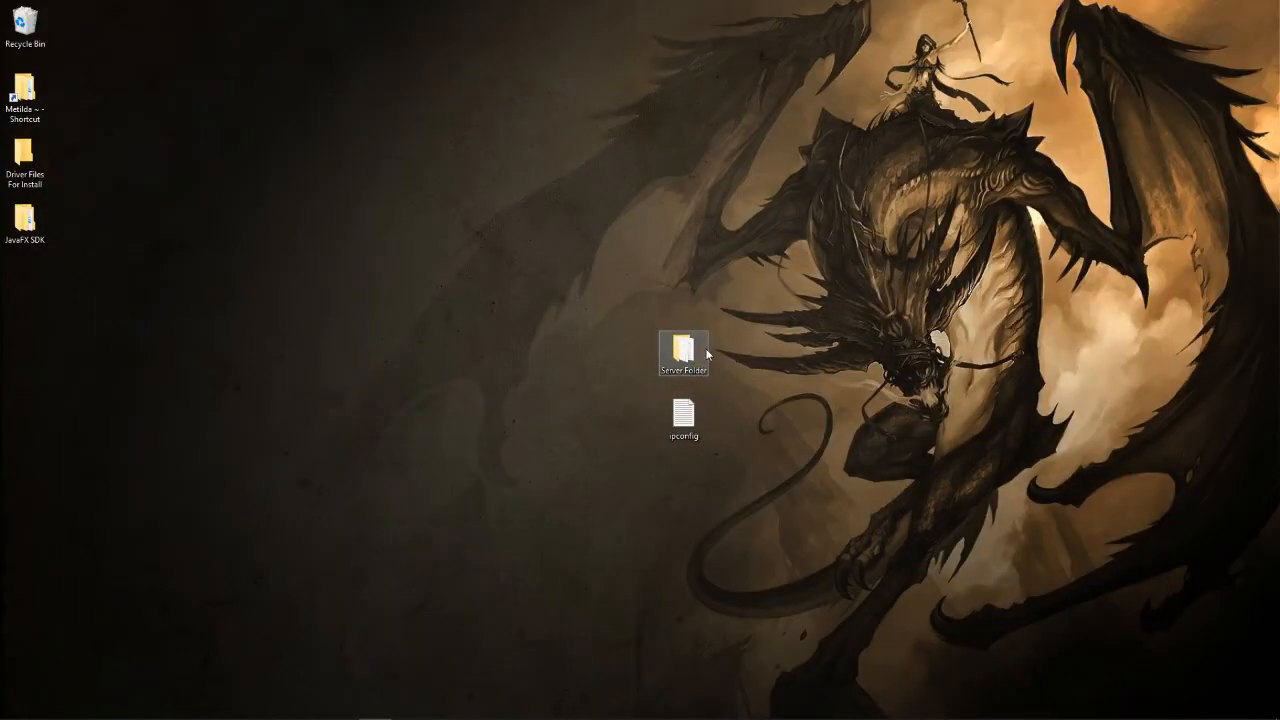
Open the Server Folder from the desktop and select its eula file.
{"action": "right_click", "coordinate": [514, 349]}
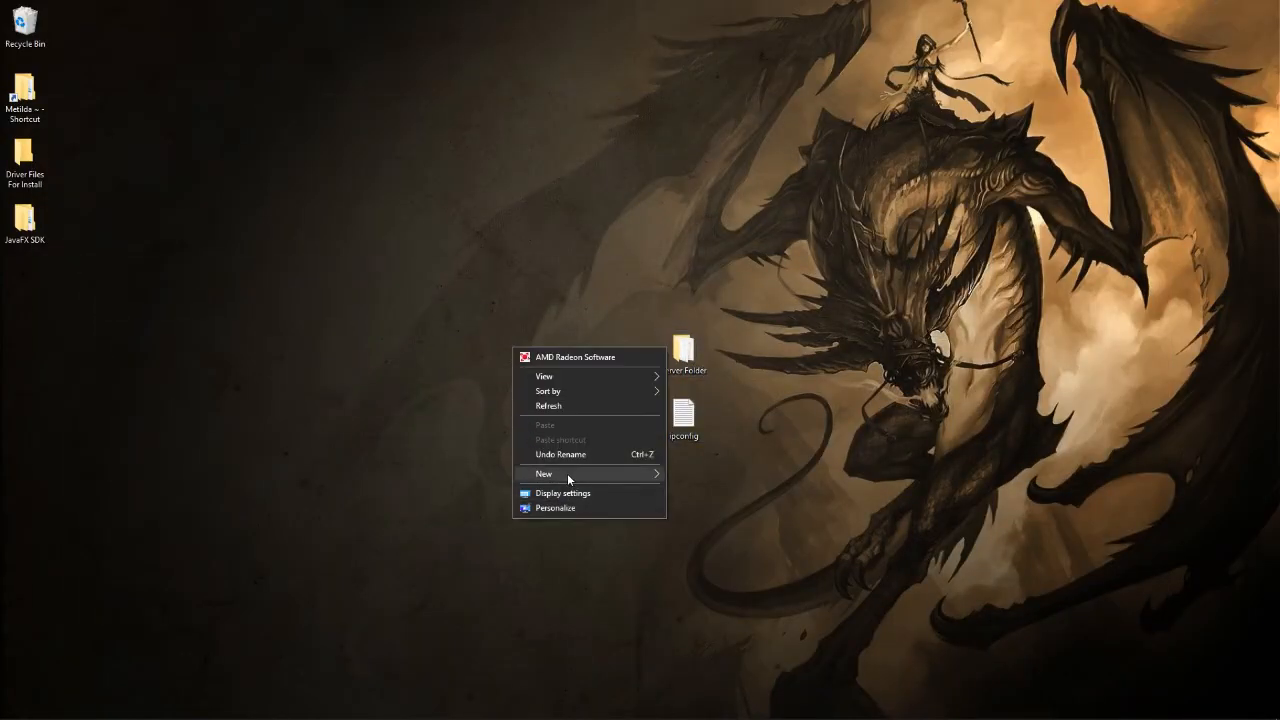
{"action": "left_click", "coordinate": [700, 300]}
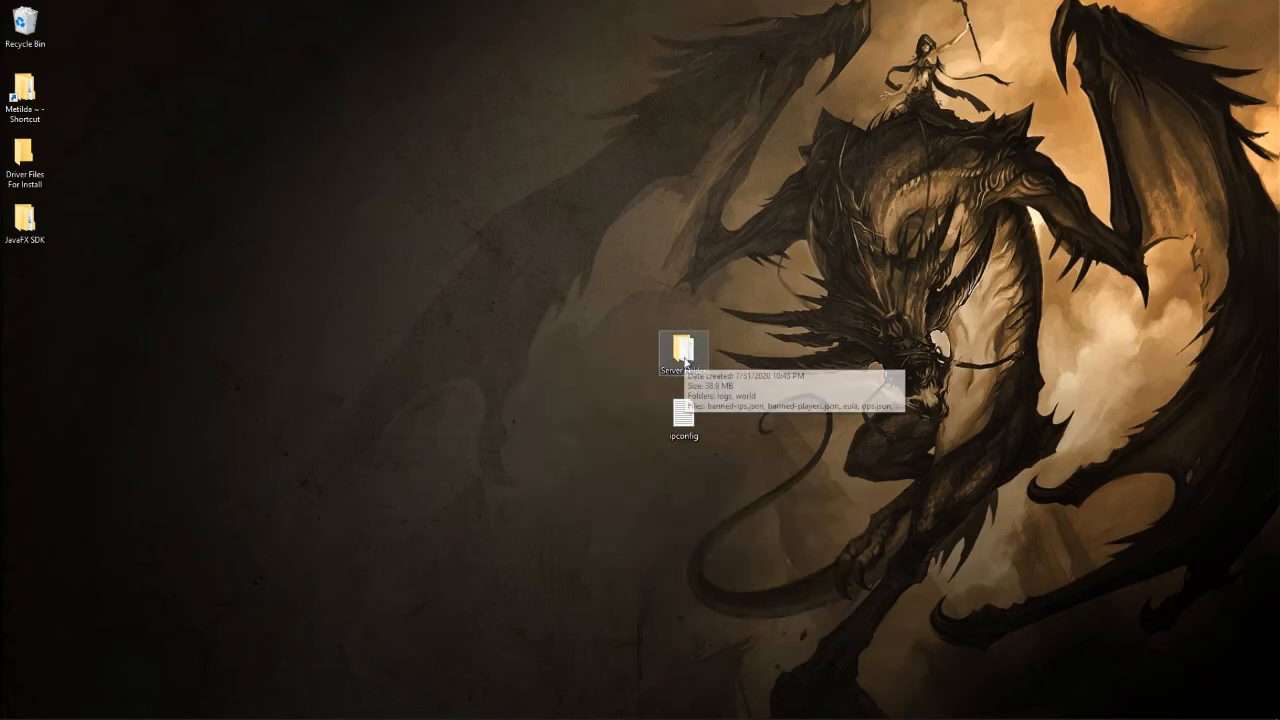
{"action": "mouse_move", "coordinate": [684, 352]}
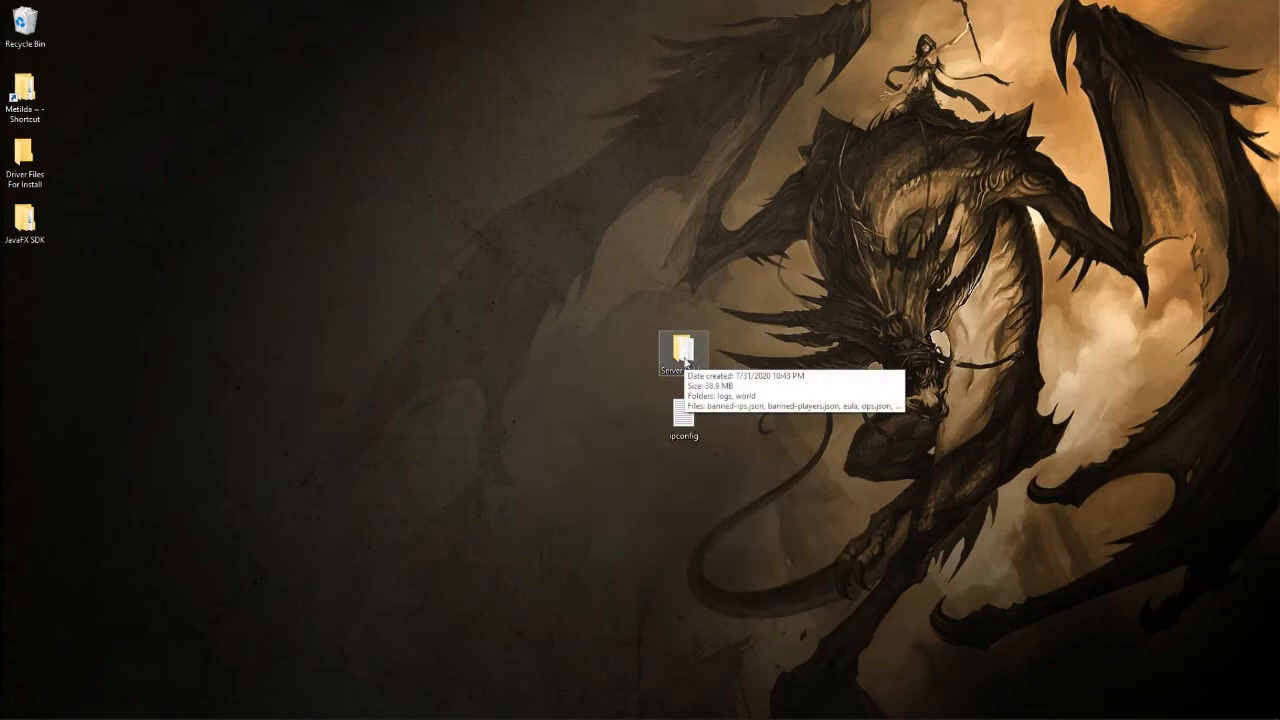
{"action": "double_click", "coordinate": [686, 358]}
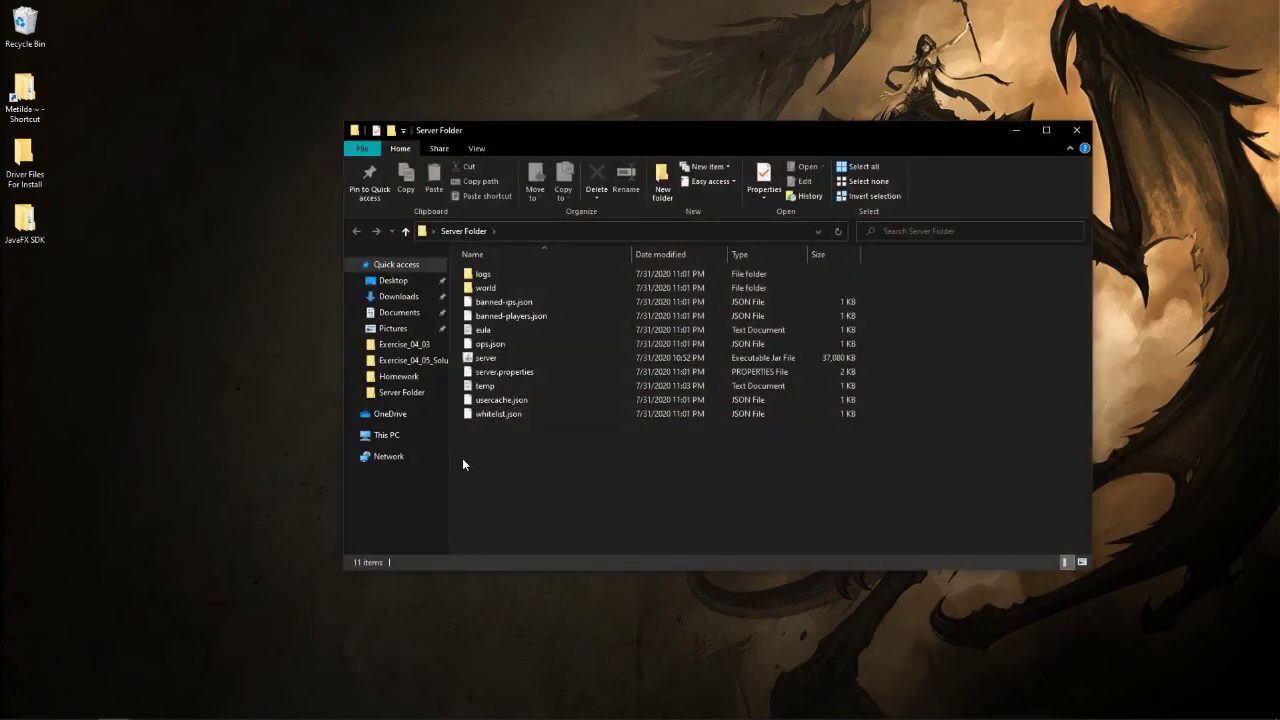
{"action": "left_click", "coordinate": [489, 333]}
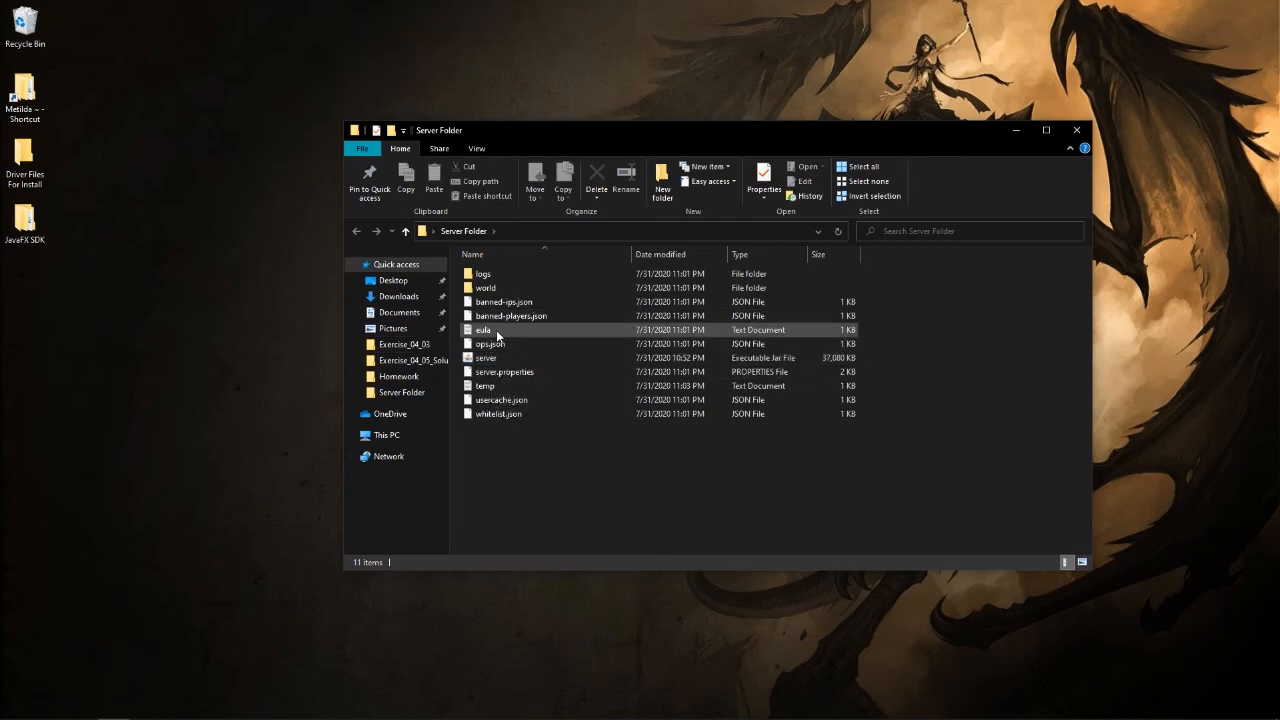
Confirm the eula file reads eula=true, remove the trailing blank line, and close it.
{"action": "double_click", "coordinate": [500, 335]}
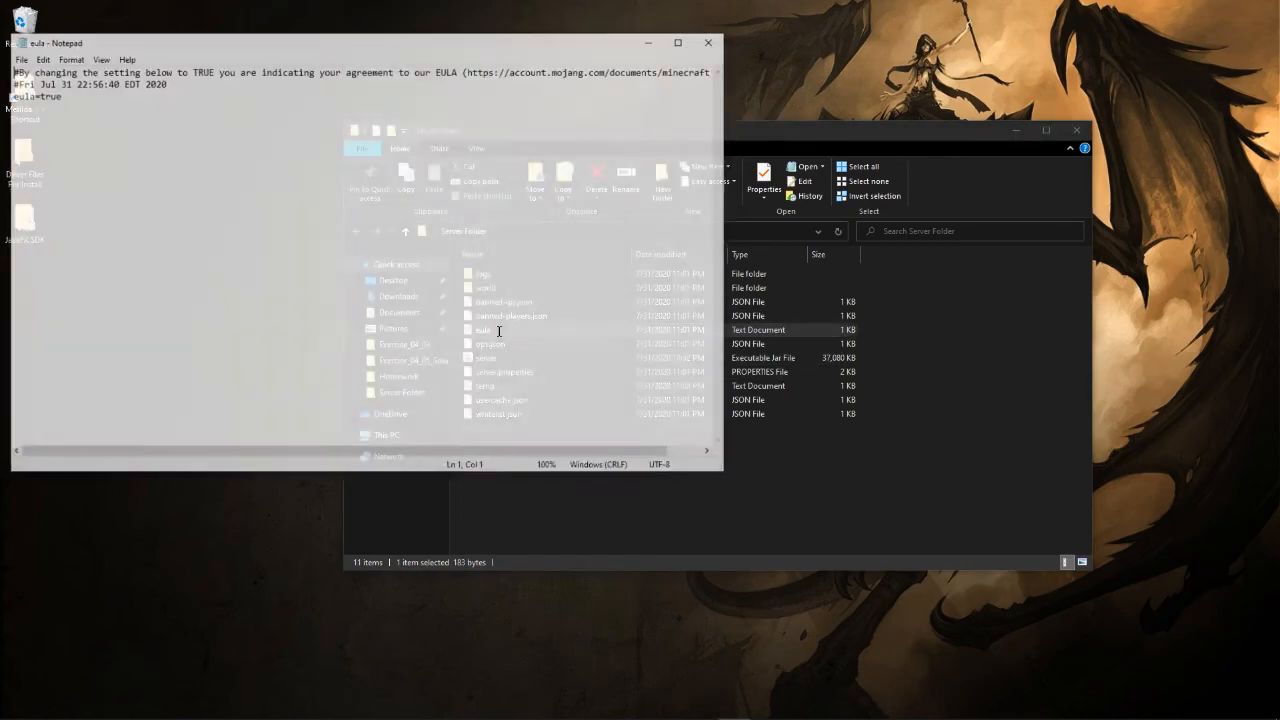
{"action": "left_click_drag", "start_coordinate": [59, 96], "coordinate": [38, 96]}
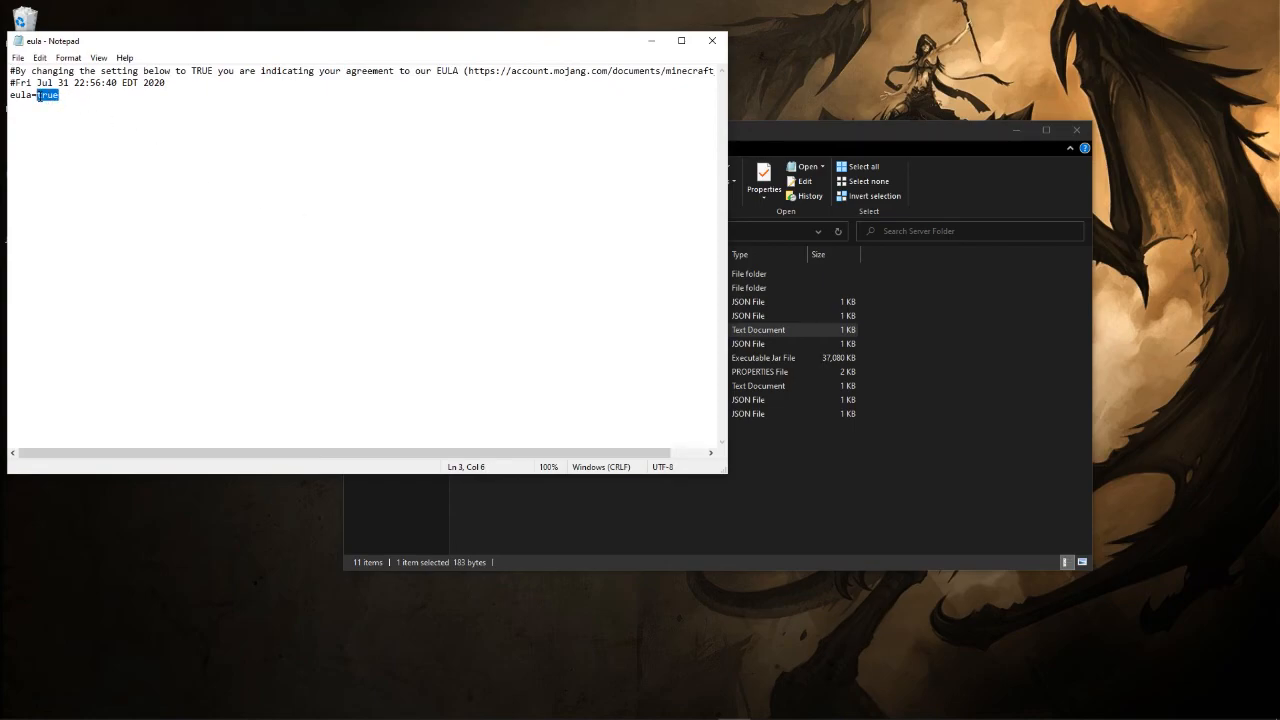
{"action": "left_click", "coordinate": [98, 103]}
{"action": "key", "text": "BackSpace"}
{"action": "left_click", "coordinate": [722, 42]}
{"action": "left_click", "coordinate": [683, 489]}
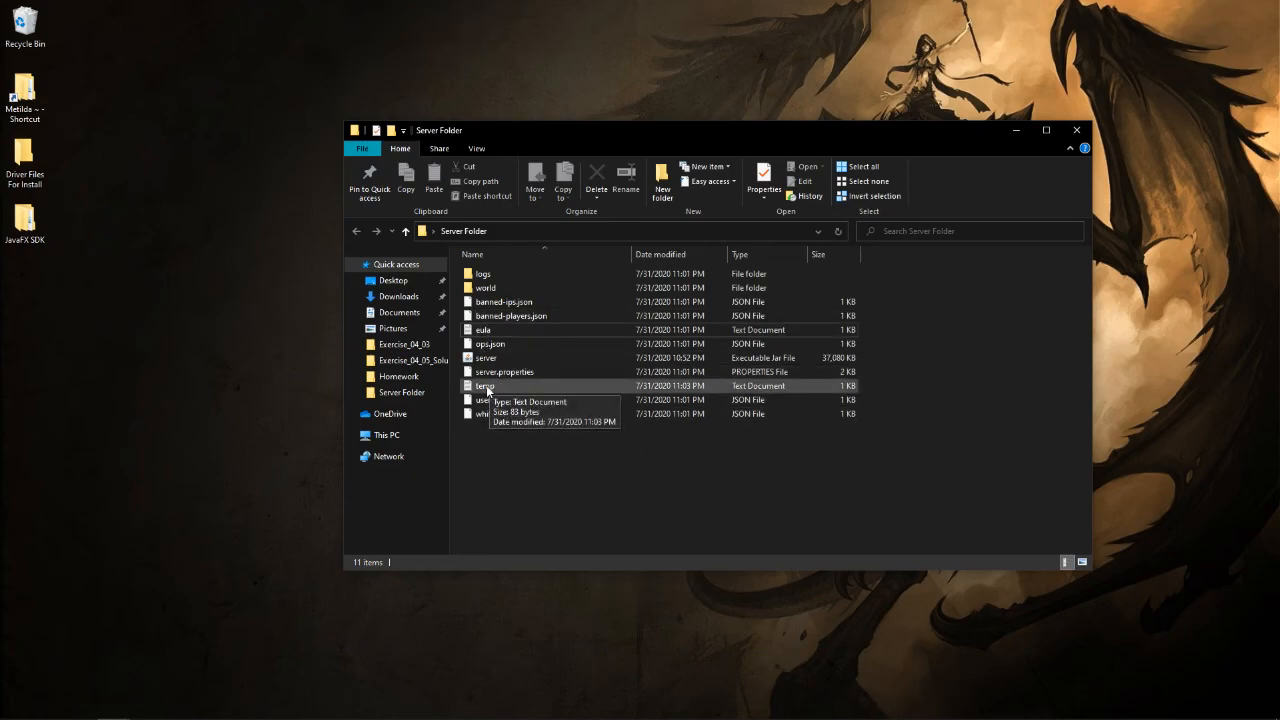
Open the temp text file from the Server Folder to view its batch script.
{"action": "right_click", "coordinate": [508, 447]}
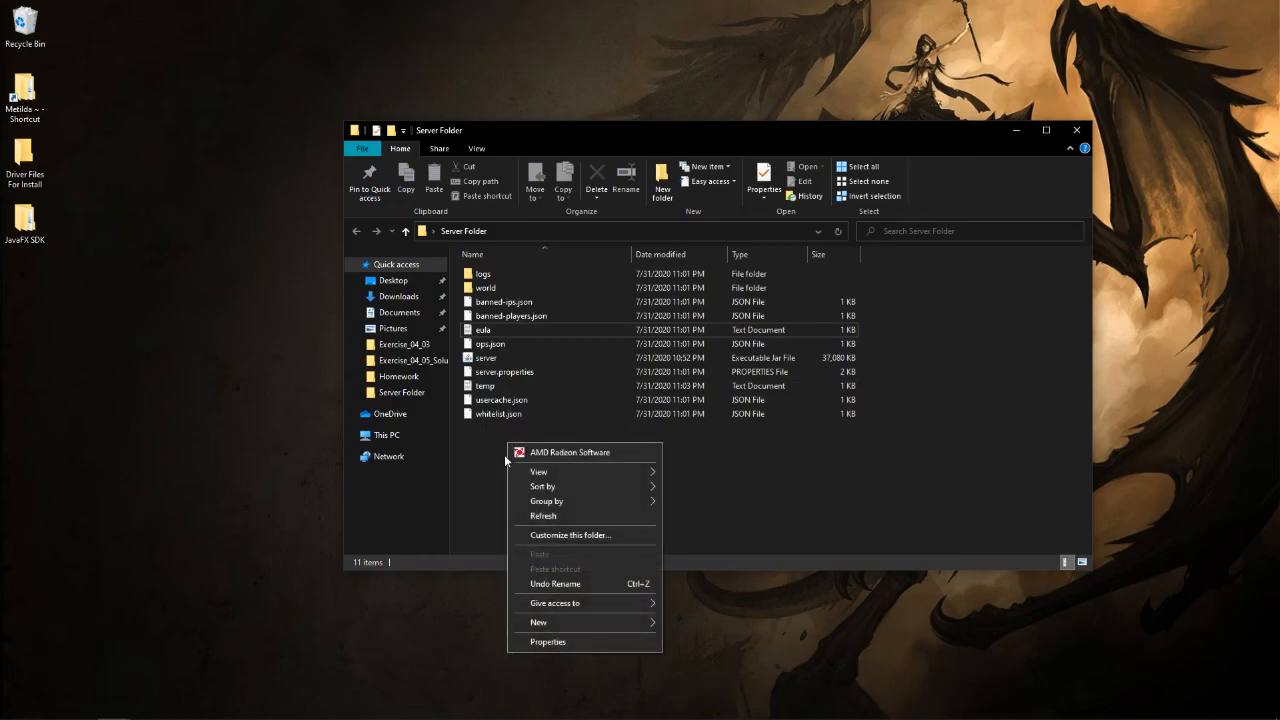
{"action": "mouse_move", "coordinate": [584, 622]}
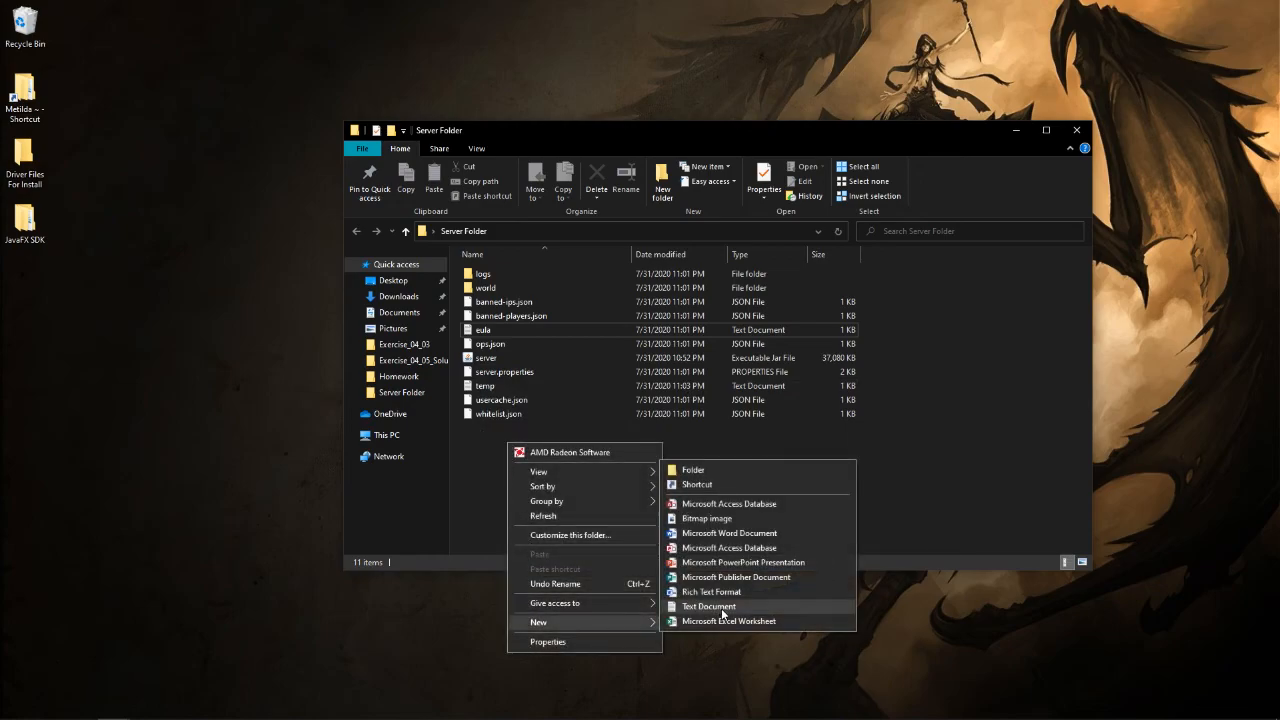
{"action": "left_click", "coordinate": [459, 442]}
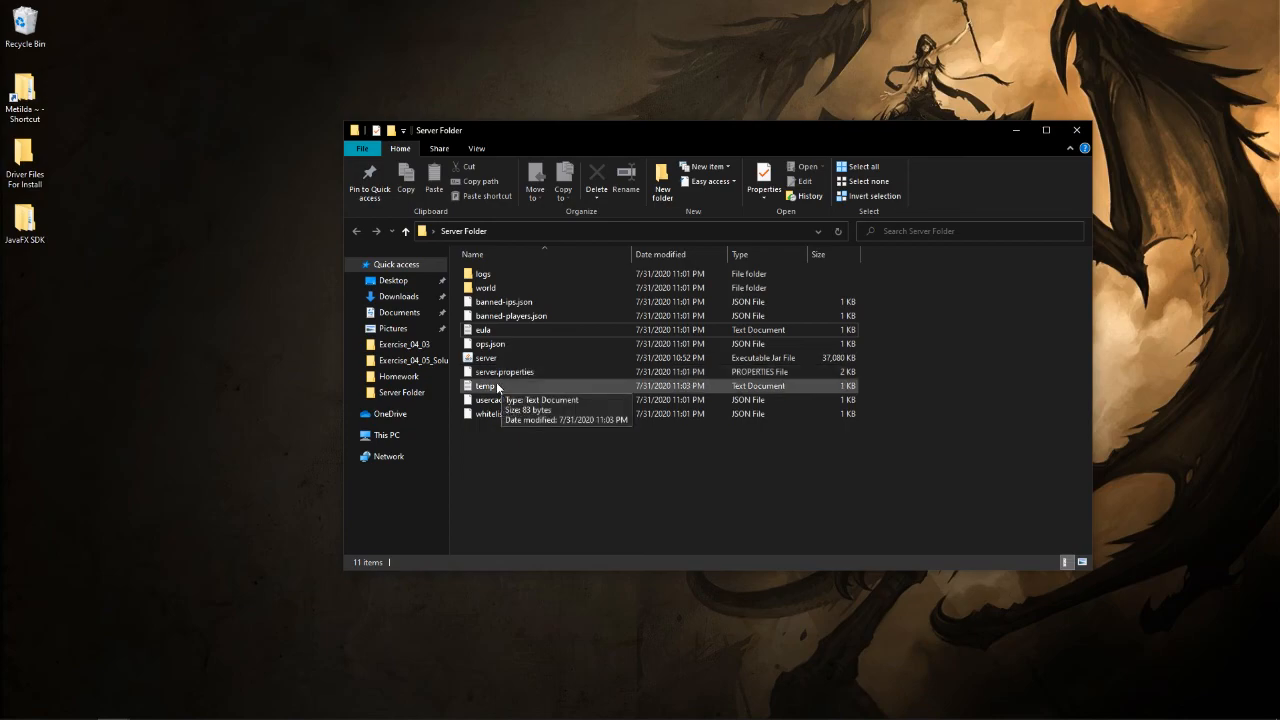
{"action": "double_click", "coordinate": [496, 385]}
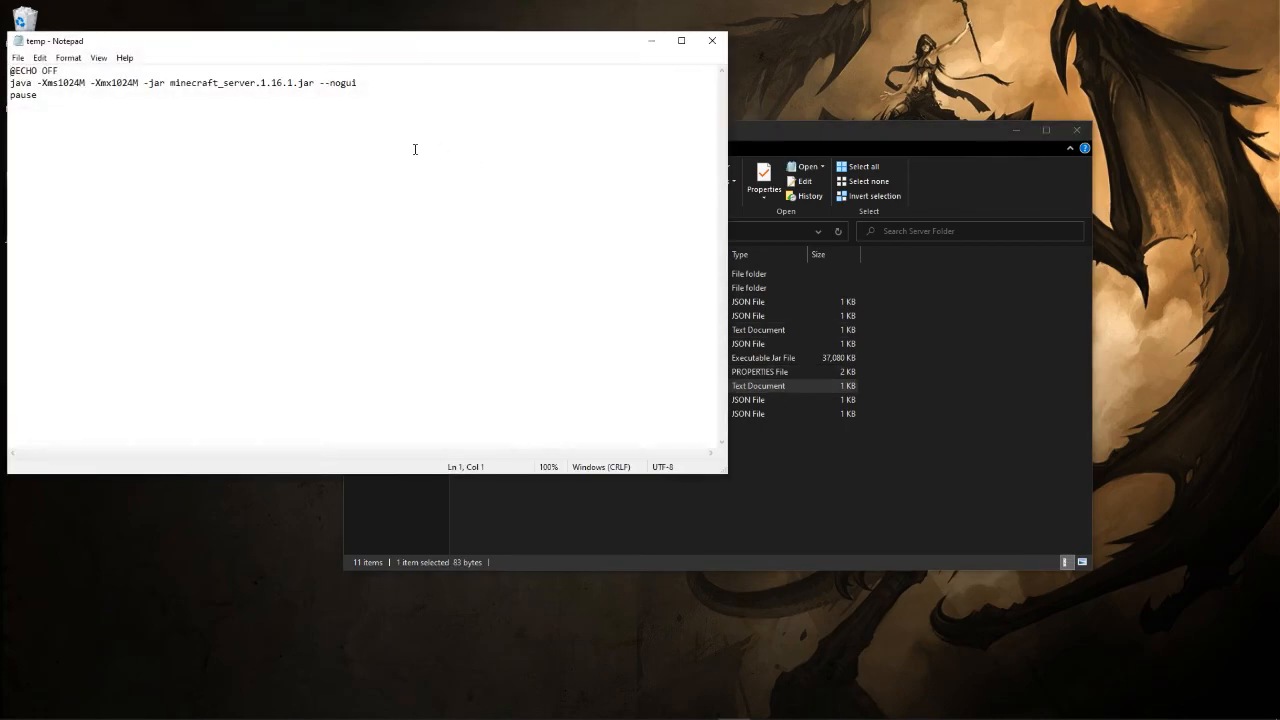
{"action": "mouse_move", "coordinate": [245, 707]}
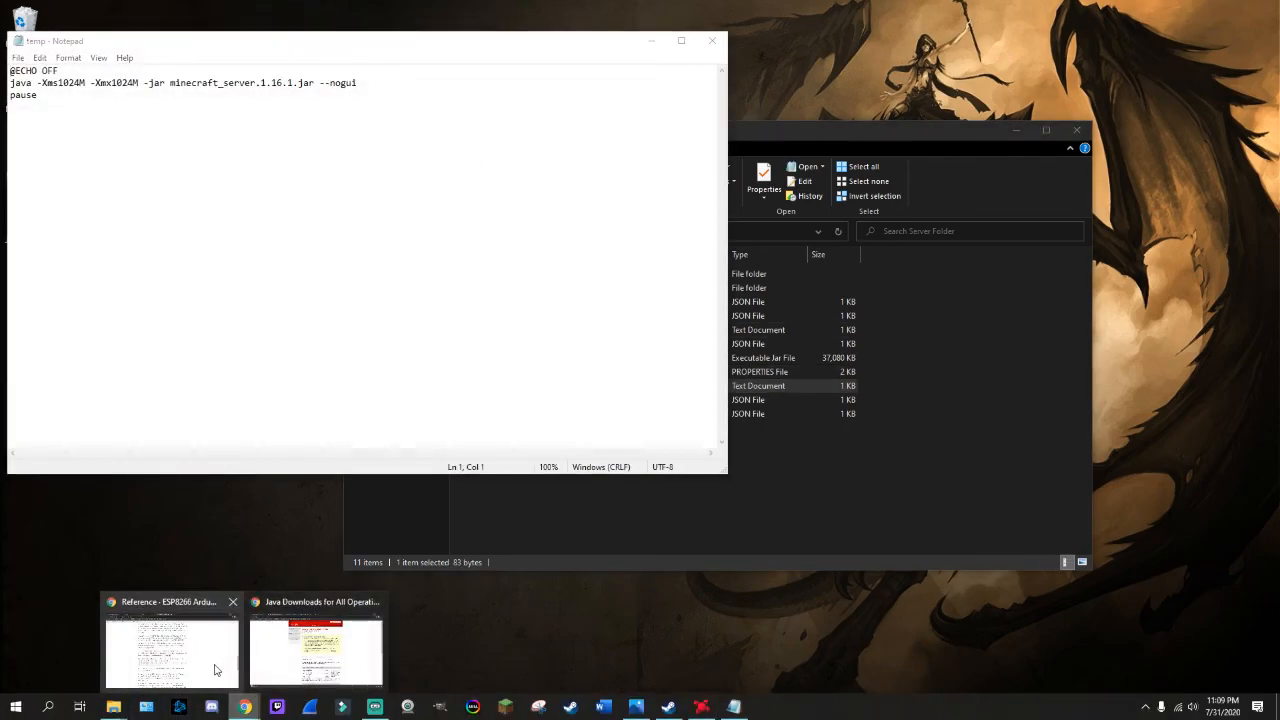
Copy the launch command from minecraft.net and paste it over the script's java line, ready to edit nogui.
{"action": "left_click", "coordinate": [315, 650]}
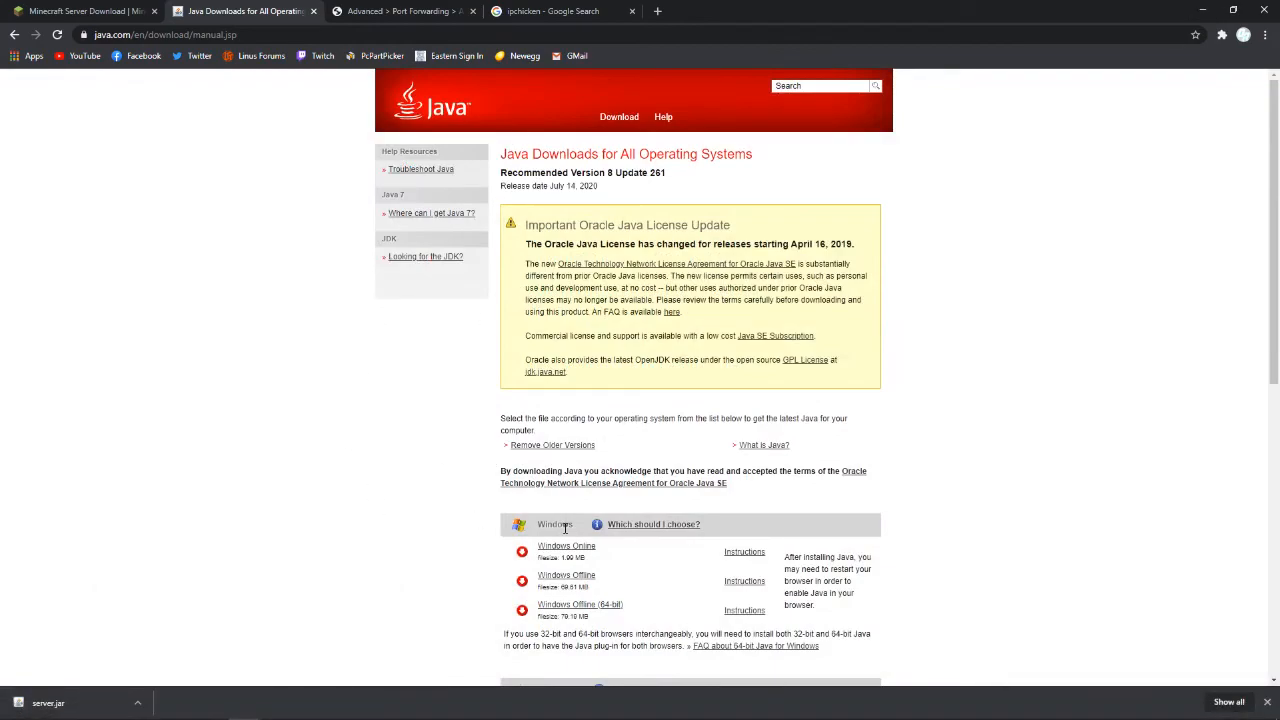
{"action": "left_click", "coordinate": [85, 11]}
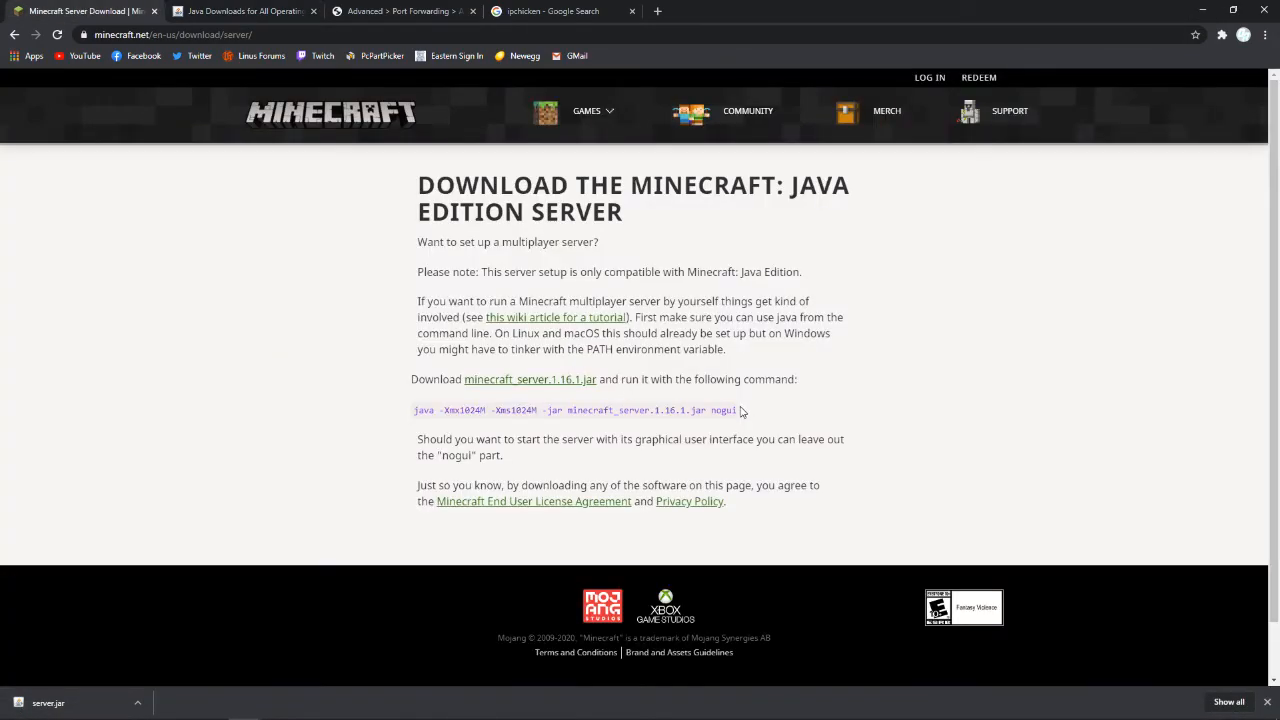
{"action": "left_click_drag", "start_coordinate": [736, 410], "coordinate": [412, 410]}
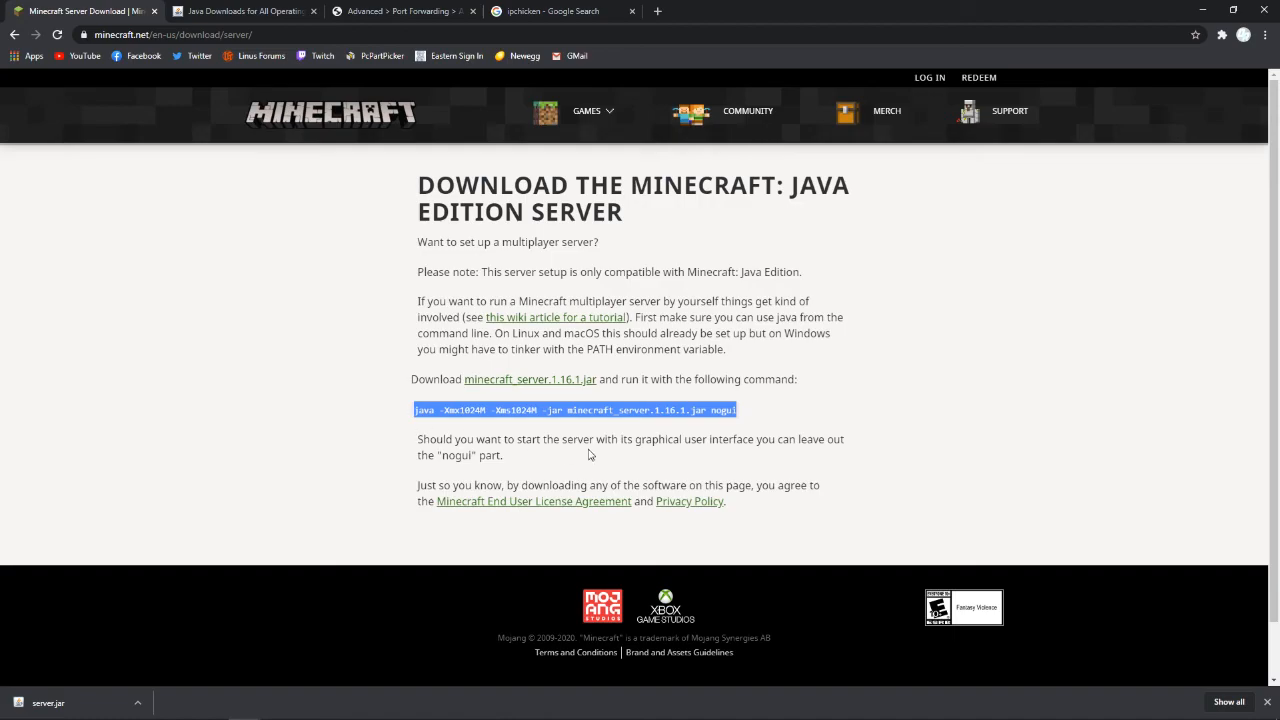
{"action": "key", "text": "ctrl+c"}
{"action": "left_click", "coordinate": [1203, 10]}
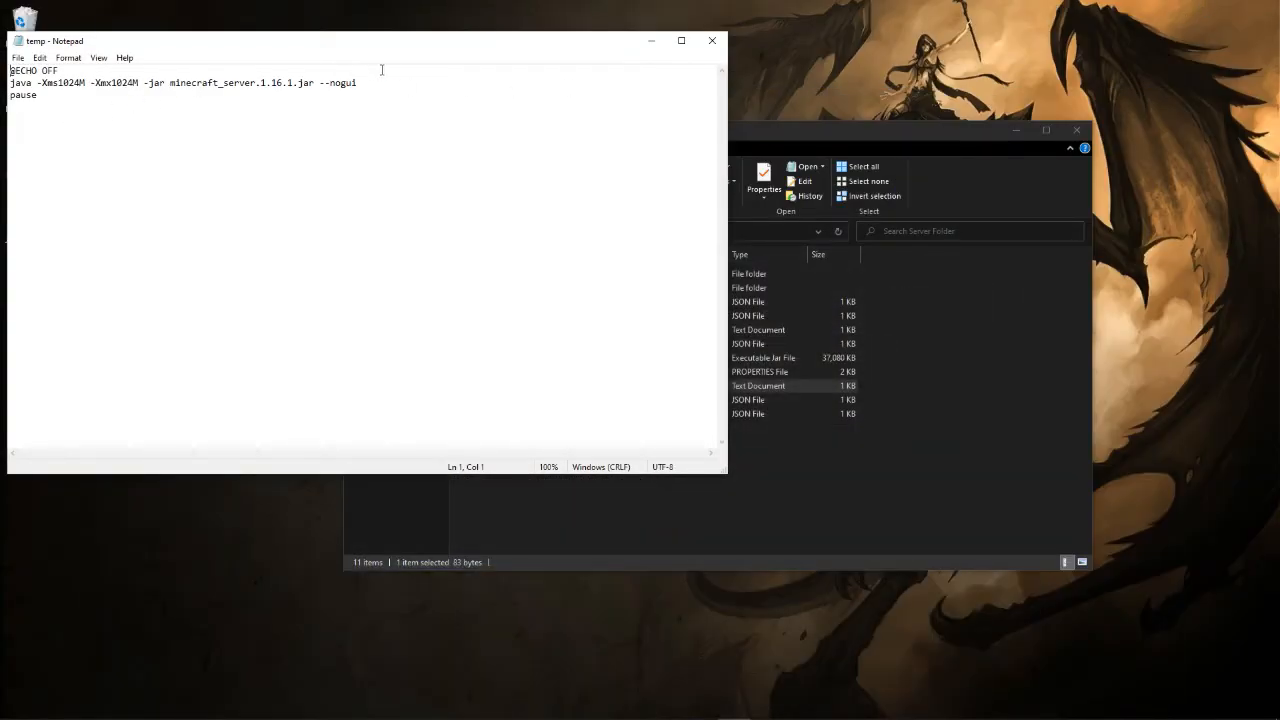
{"action": "left_click_drag", "start_coordinate": [357, 83], "coordinate": [10, 84]}
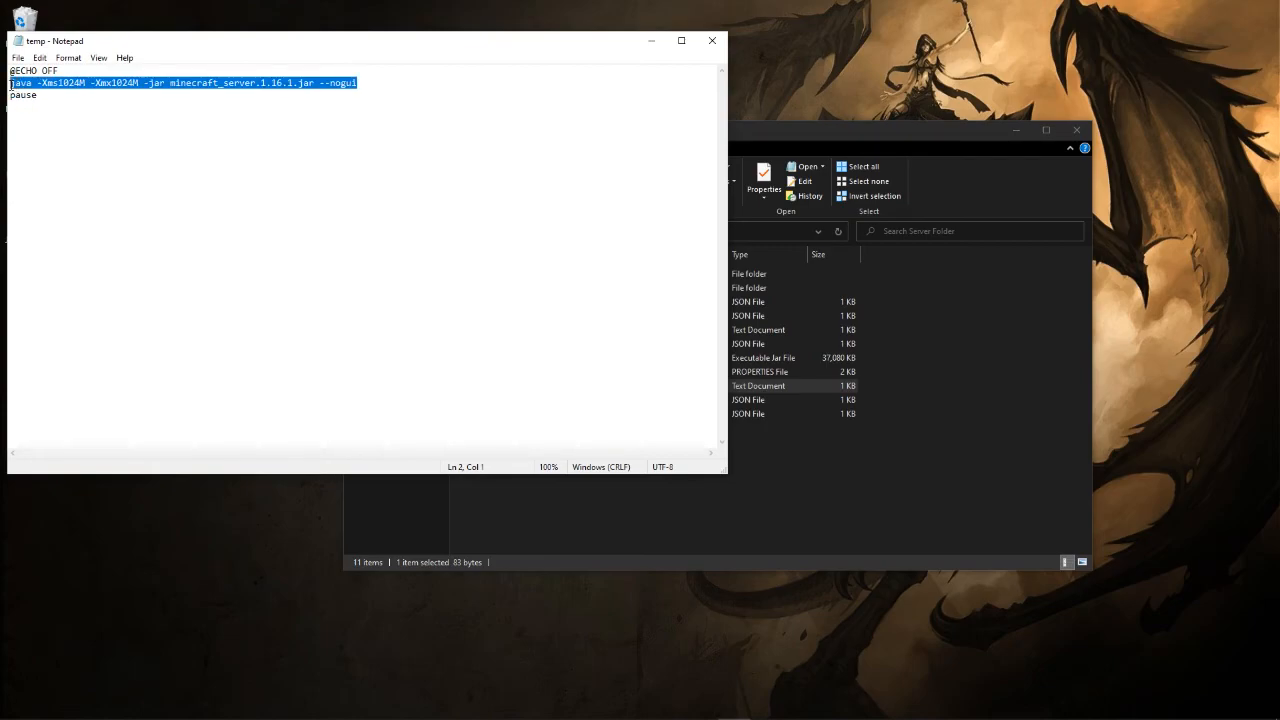
{"action": "key", "text": "ctrl+v"}
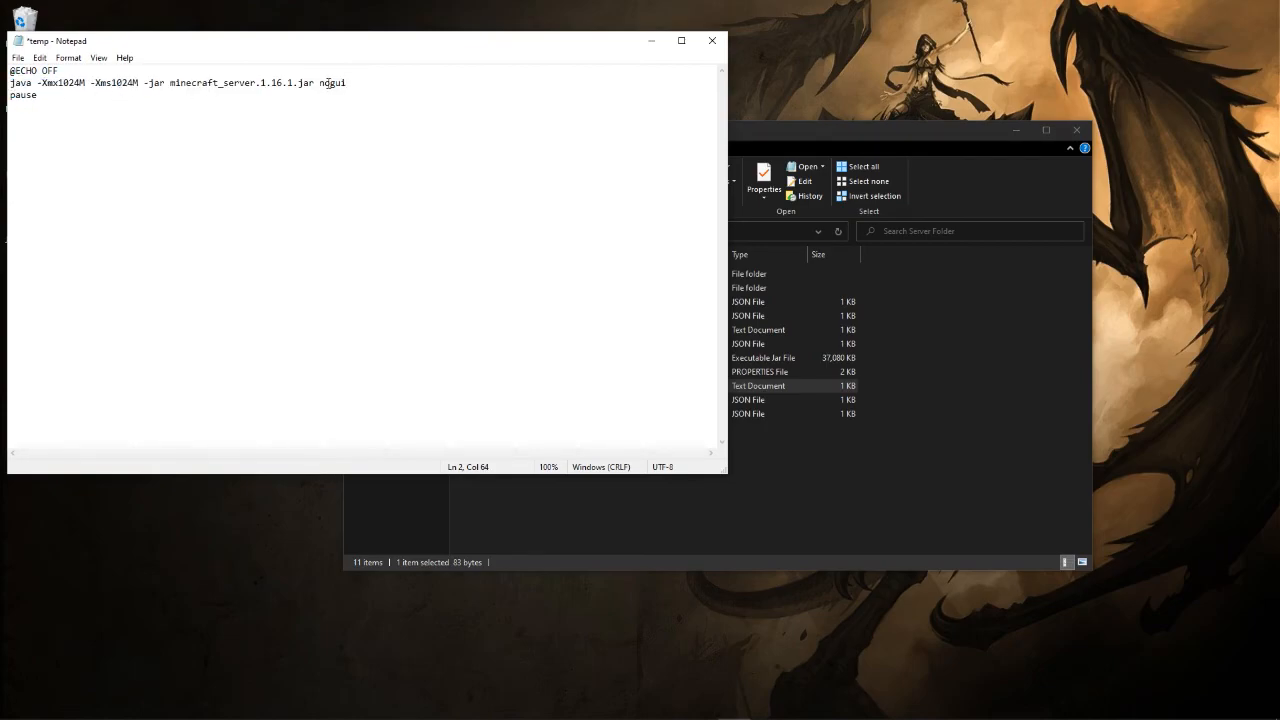
{"action": "left_click", "coordinate": [320, 82]}
{"action": "type", "text": "--"}
Review the -Xmx and -Xms flags, then change the maximum memory from 1024M toward 2048M.
{"action": "left_click_drag", "start_coordinate": [58, 70], "coordinate": [10, 70]}
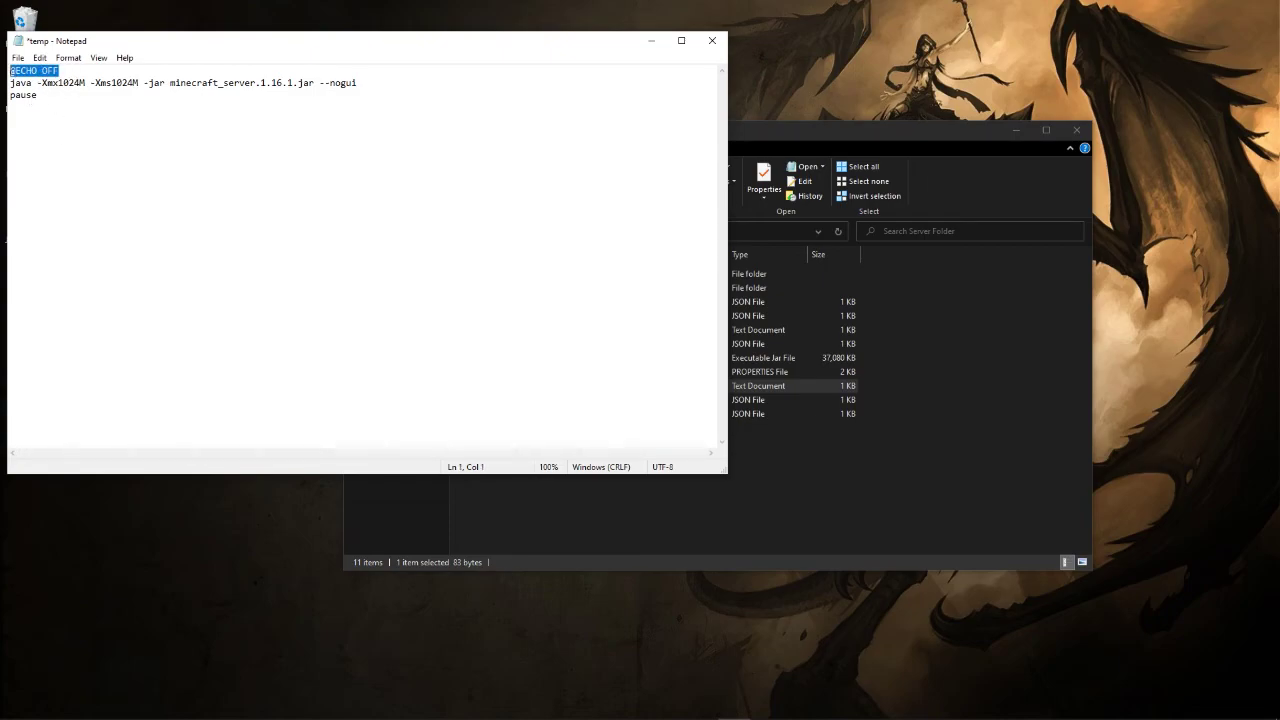
{"action": "double_click", "coordinate": [30, 95]}
{"action": "left_click", "coordinate": [154, 114]}
{"action": "left_click", "coordinate": [57, 83]}
{"action": "left_click_drag", "start_coordinate": [57, 83], "coordinate": [52, 83]}
{"action": "left_click", "coordinate": [71, 95]}
{"action": "left_click_drag", "start_coordinate": [118, 83], "coordinate": [108, 83]}
{"action": "left_click", "coordinate": [82, 82]}
{"action": "key", "text": "BackSpace"}
{"action": "key", "text": "BackSpace"}
{"action": "key", "text": "BackSpace"}
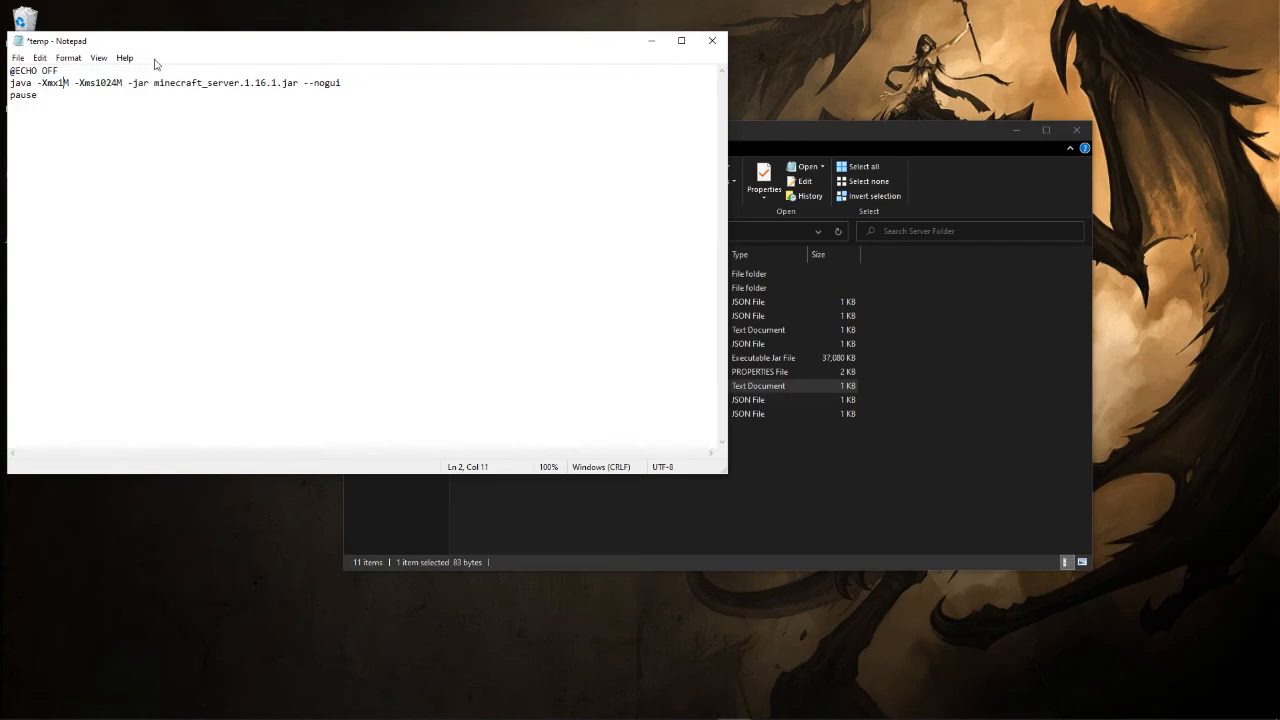
{"action": "type", "text": "20"}
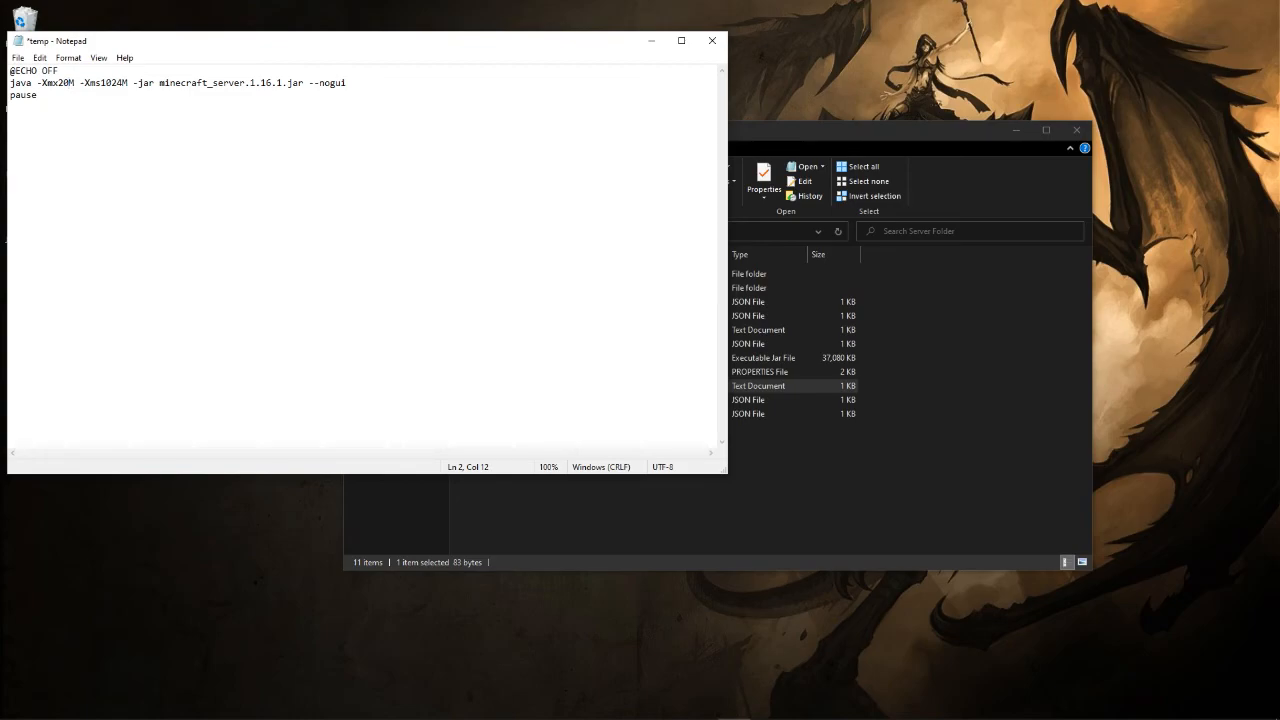
{"action": "type", "text": "48"}
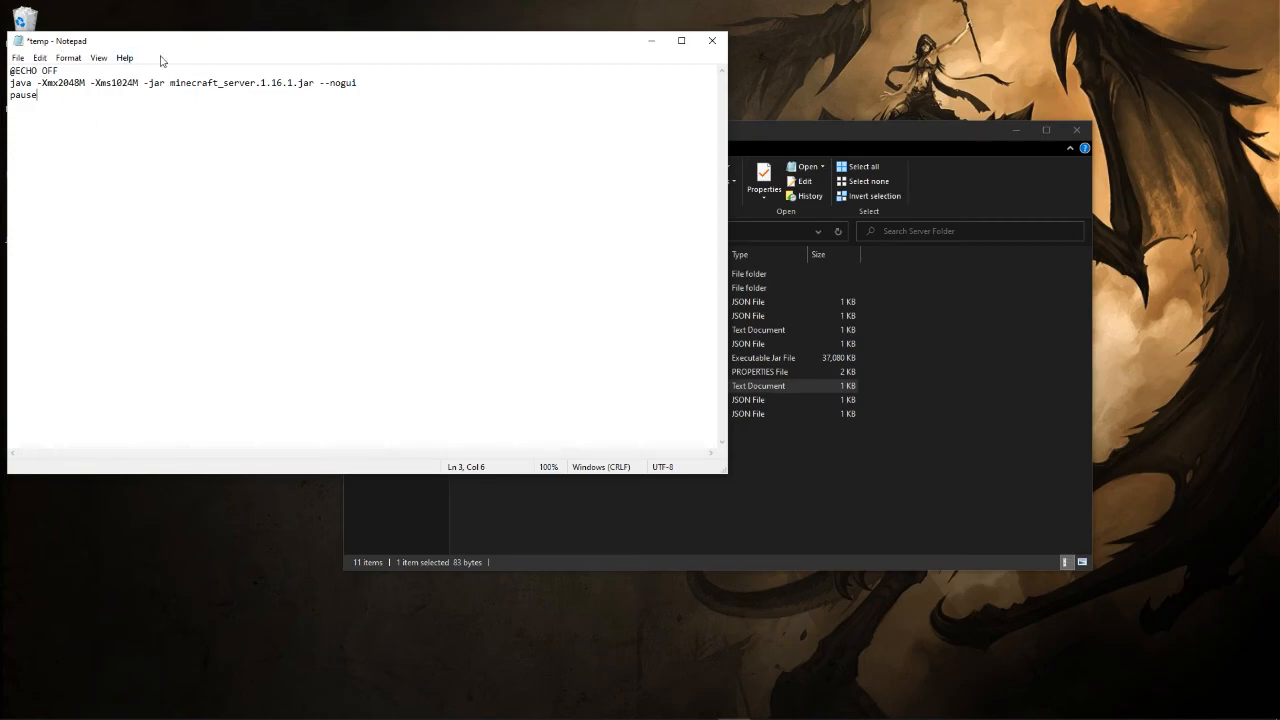
Save the launch script into the Server Folder as start.bat via Save As.
{"action": "left_click_drag", "start_coordinate": [187, 45], "coordinate": [349, 64]}
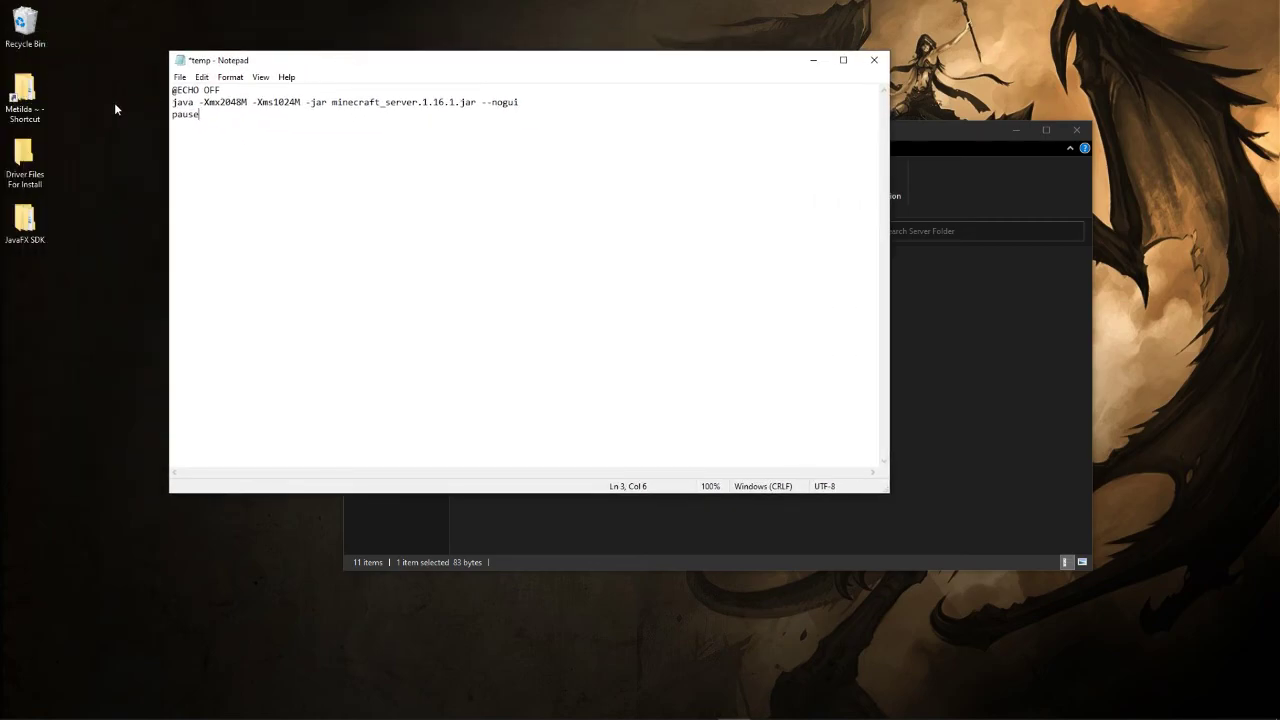
{"action": "left_click", "coordinate": [178, 78]}
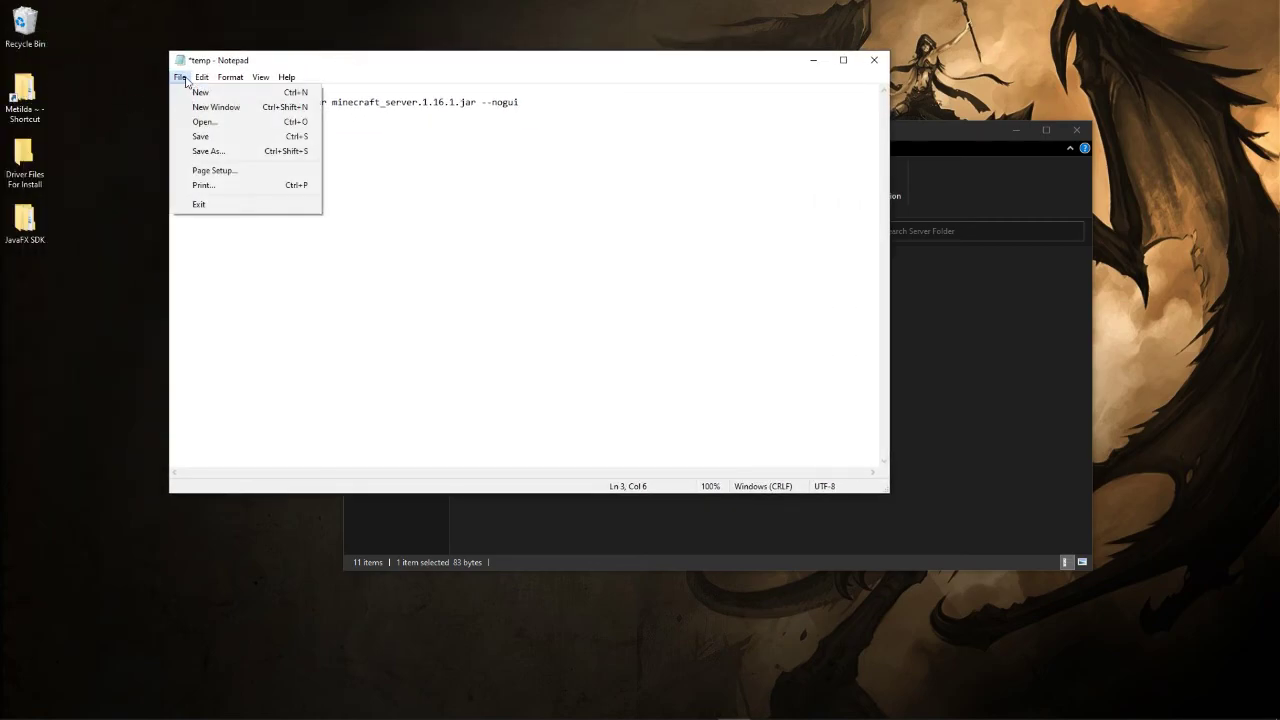
{"action": "left_click", "coordinate": [241, 155]}
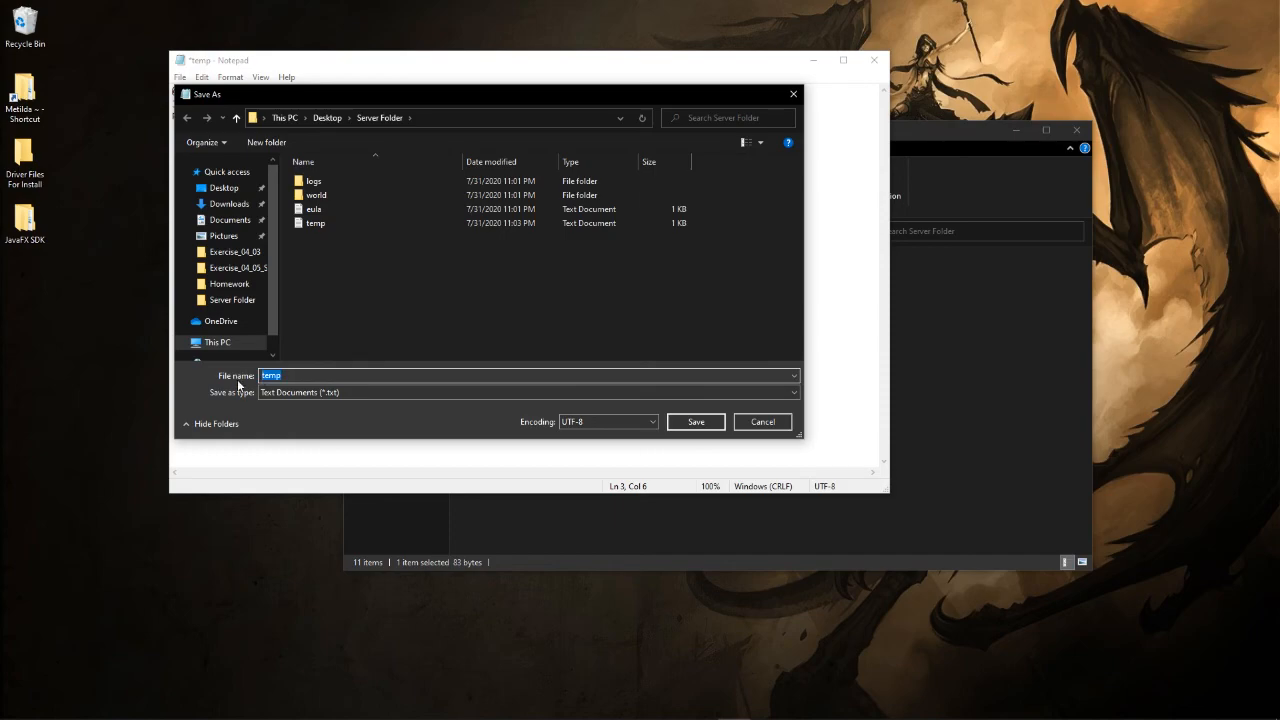
{"action": "type", "text": "start.bat"}
{"action": "left_click", "coordinate": [404, 391]}
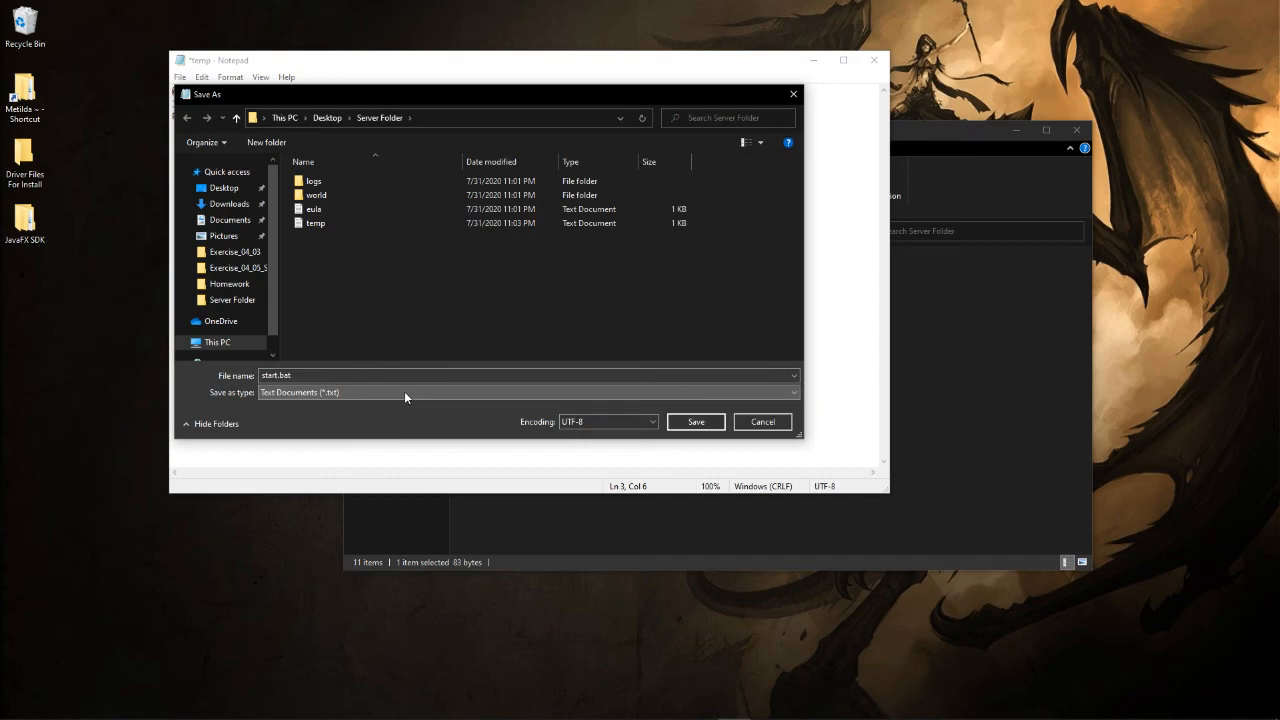
{"action": "left_click", "coordinate": [696, 421]}
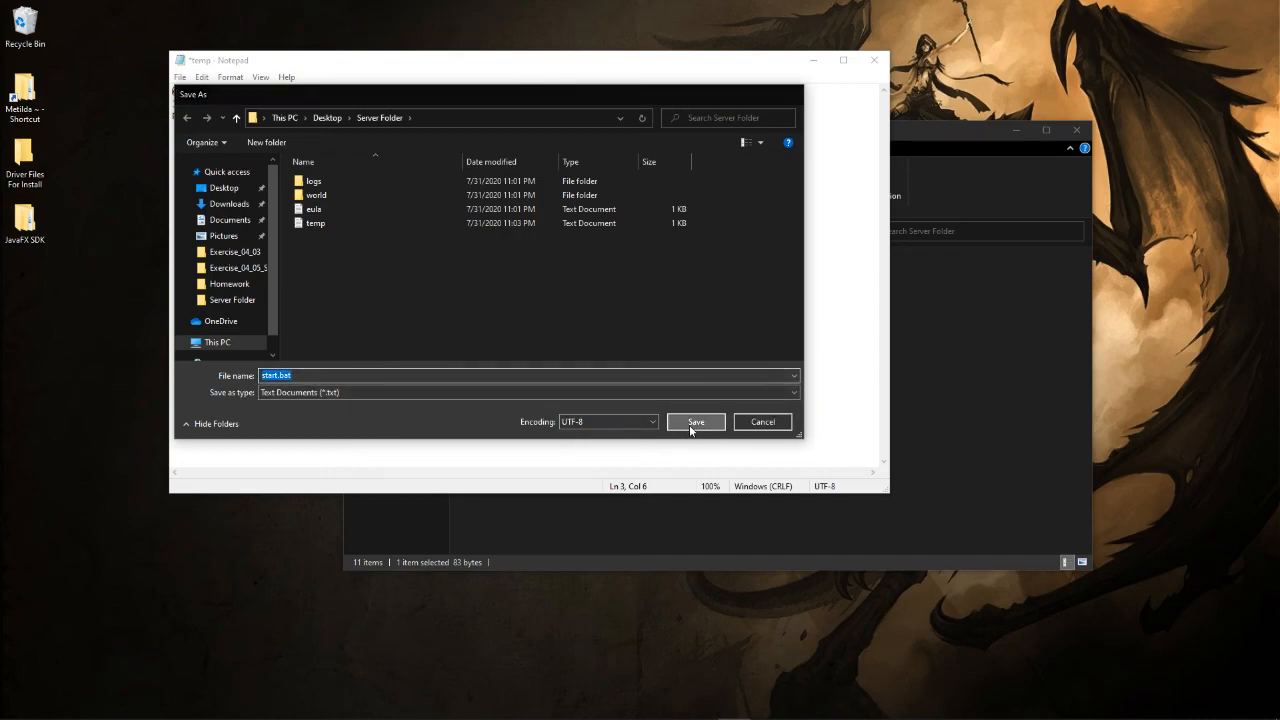
Close Notepad and delete the temp text file, leaving start.bat in the Server Folder.
{"action": "left_click", "coordinate": [874, 60]}
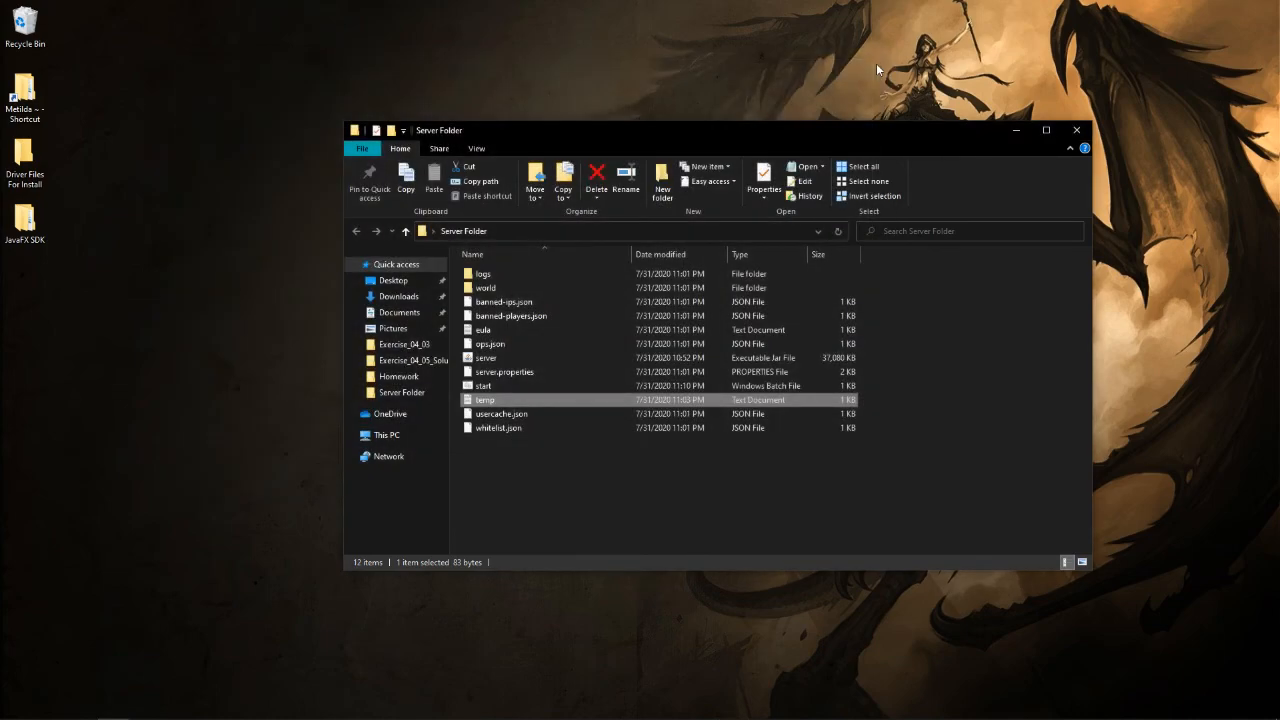
{"action": "left_click", "coordinate": [531, 464]}
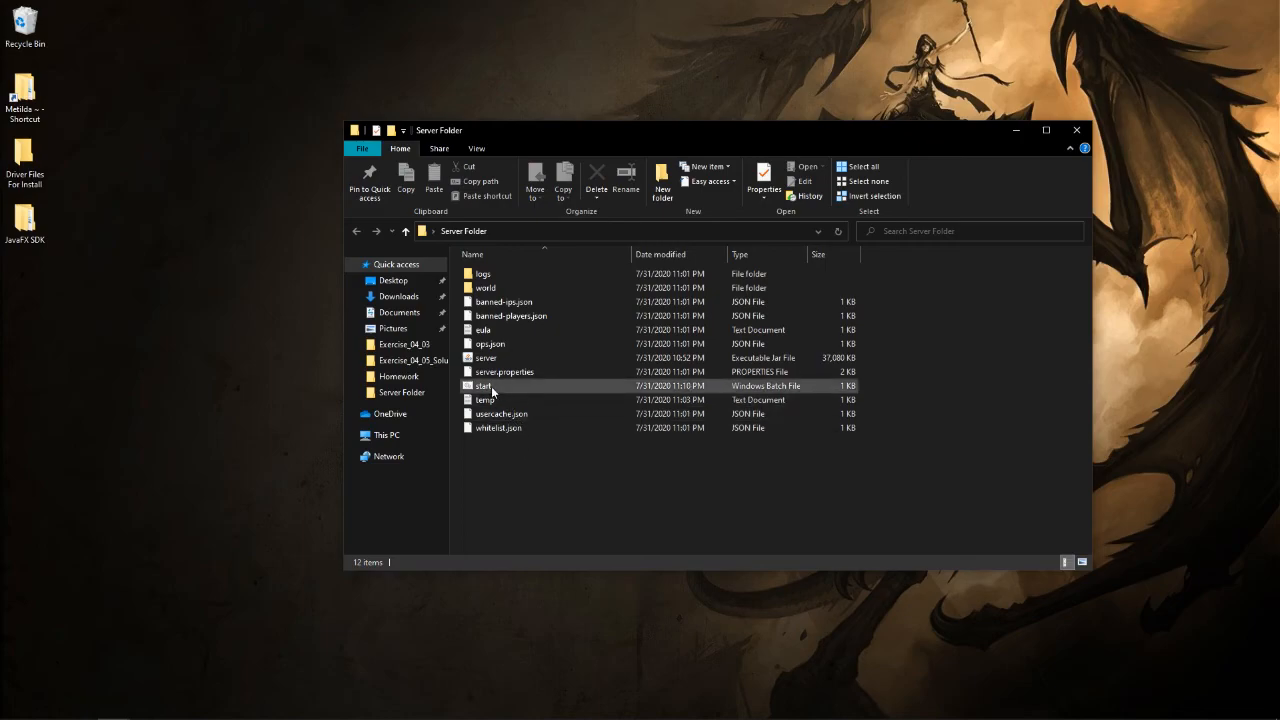
{"action": "left_click", "coordinate": [523, 387]}
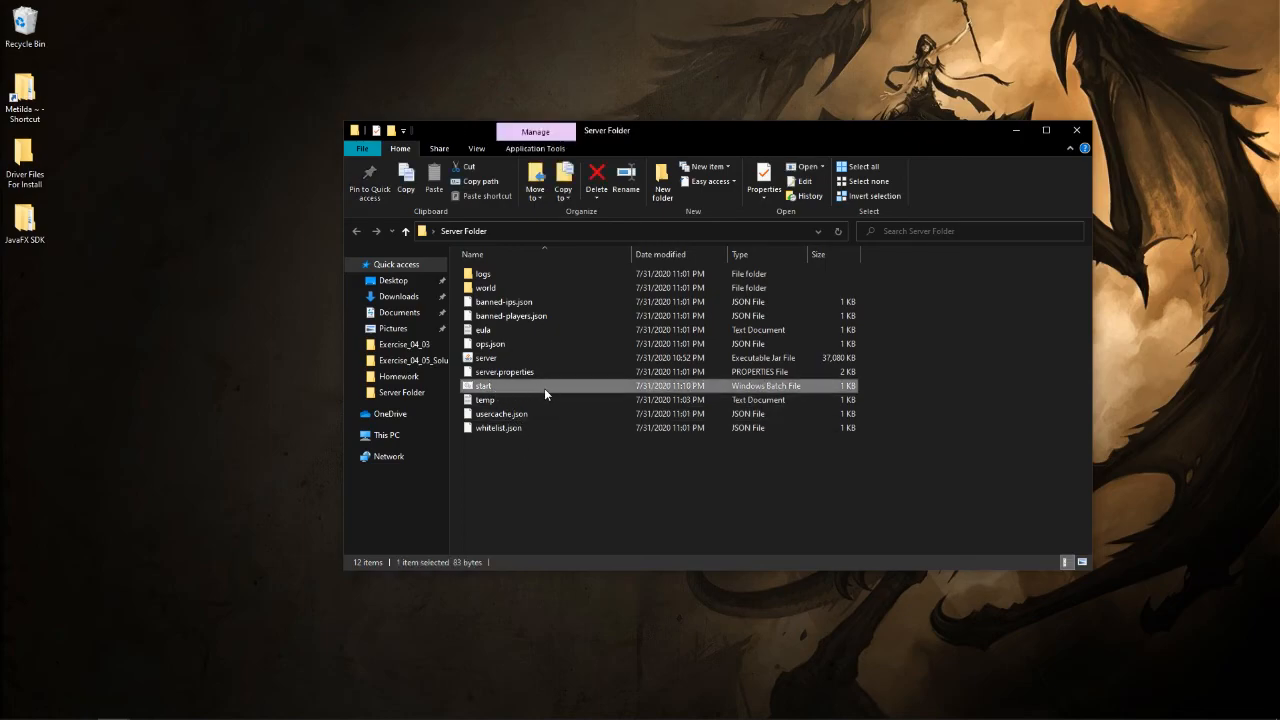
{"action": "right_click", "coordinate": [488, 400]}
{"action": "left_click", "coordinate": [574, 633]}
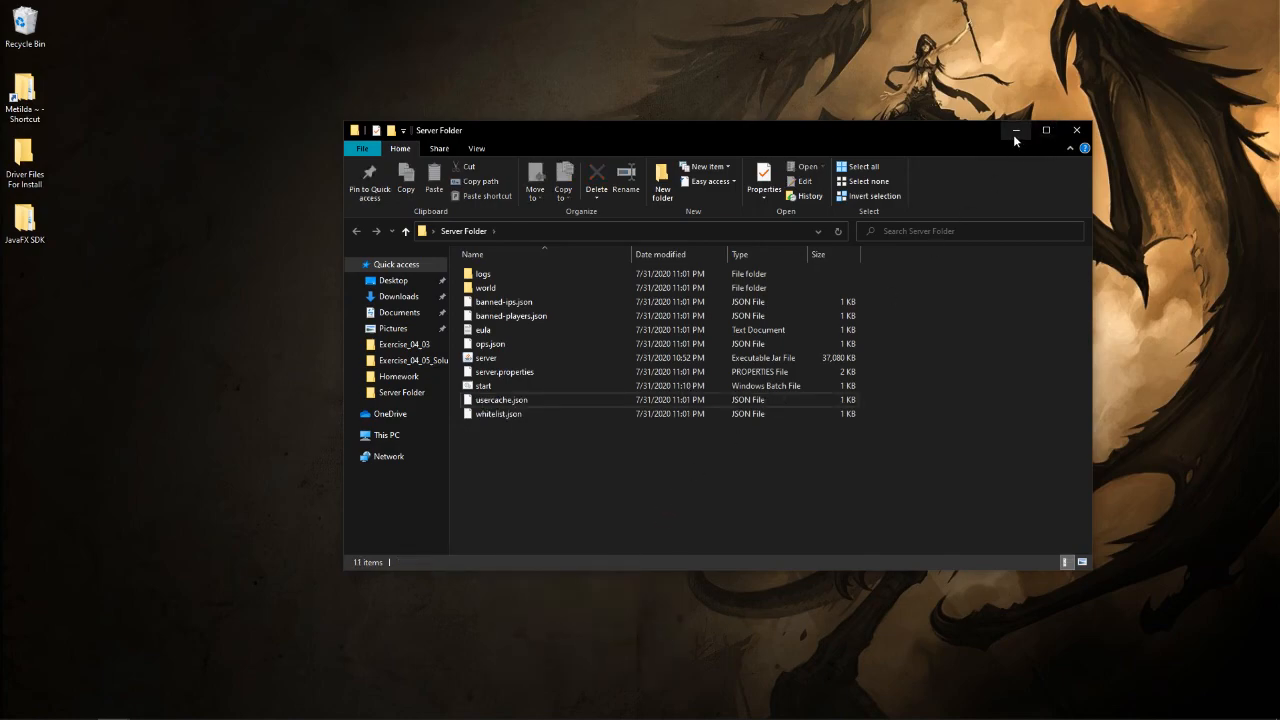
Open server.properties with Notepad as the default app and place the caret at server-ip=.
{"action": "double_click", "coordinate": [525, 373]}
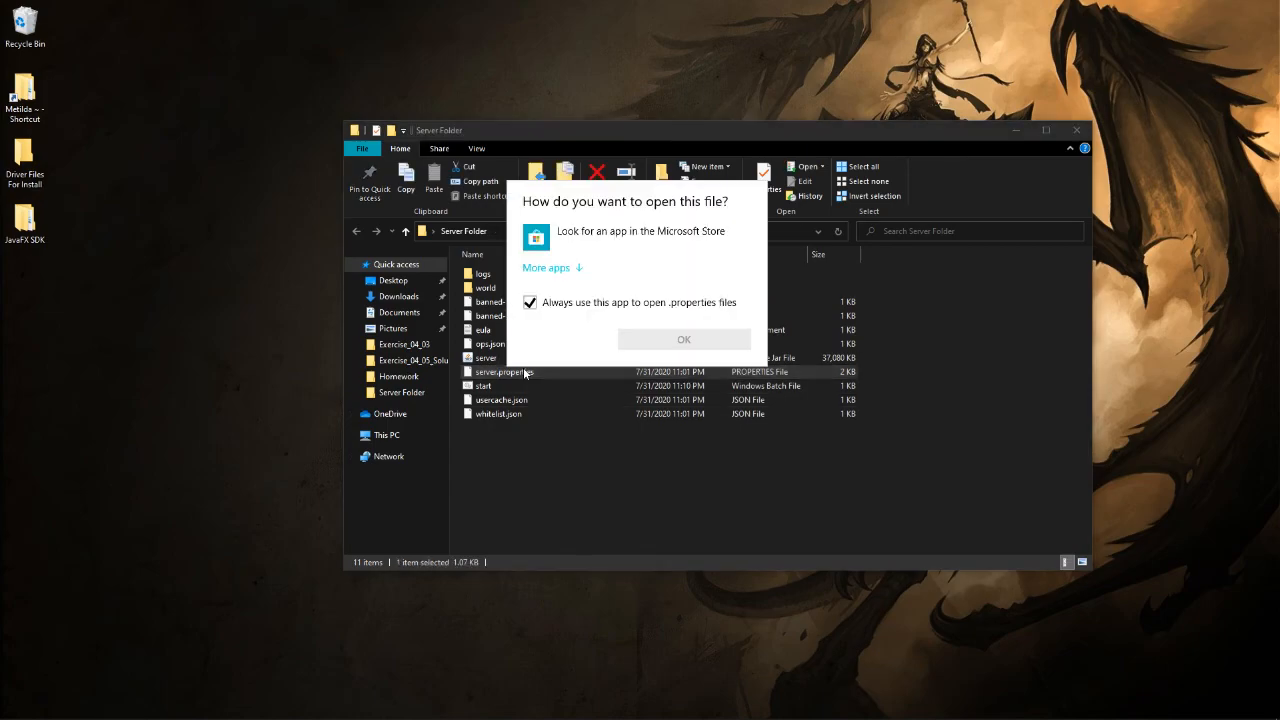
{"action": "key", "text": "Escape"}
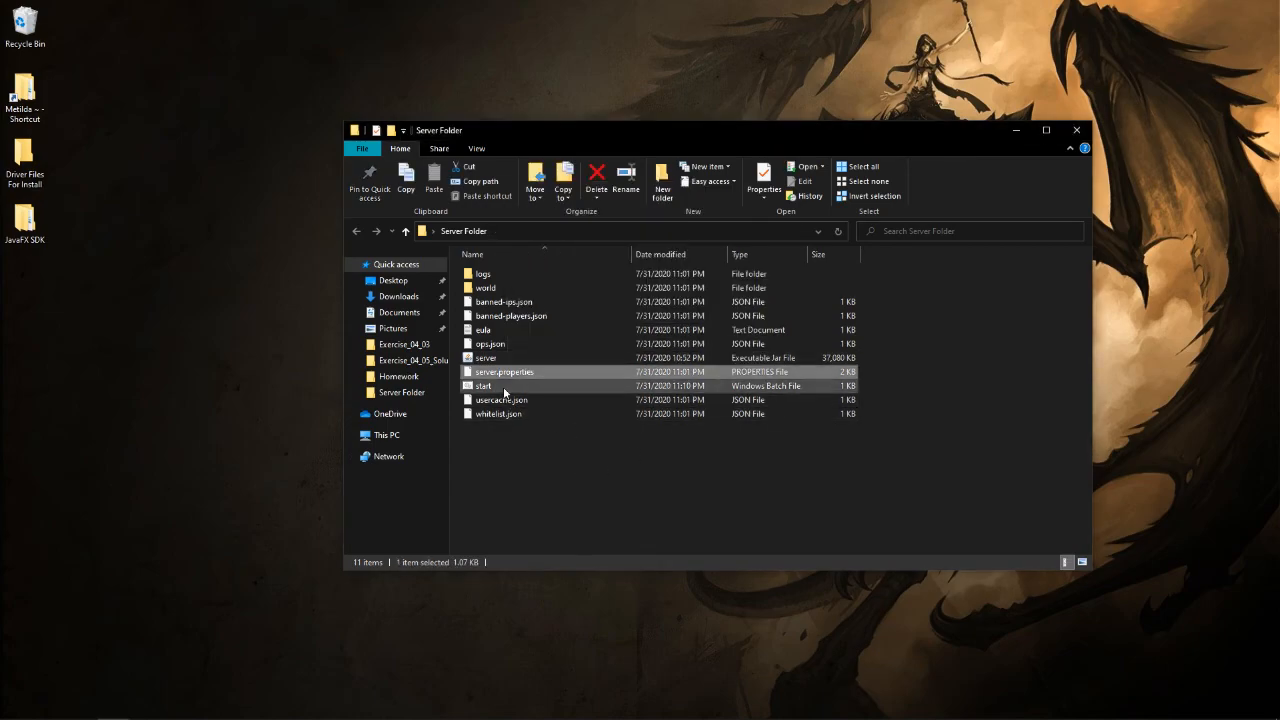
{"action": "right_click", "coordinate": [503, 373]}
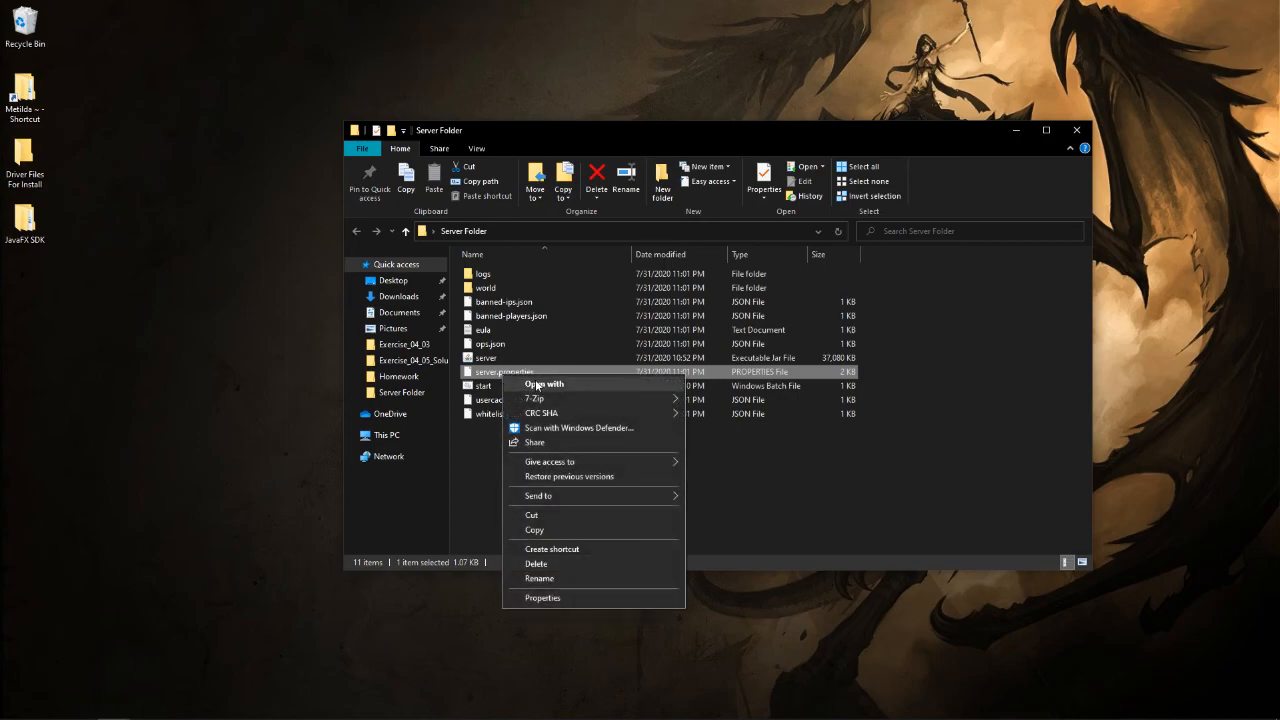
{"action": "left_click", "coordinate": [537, 386]}
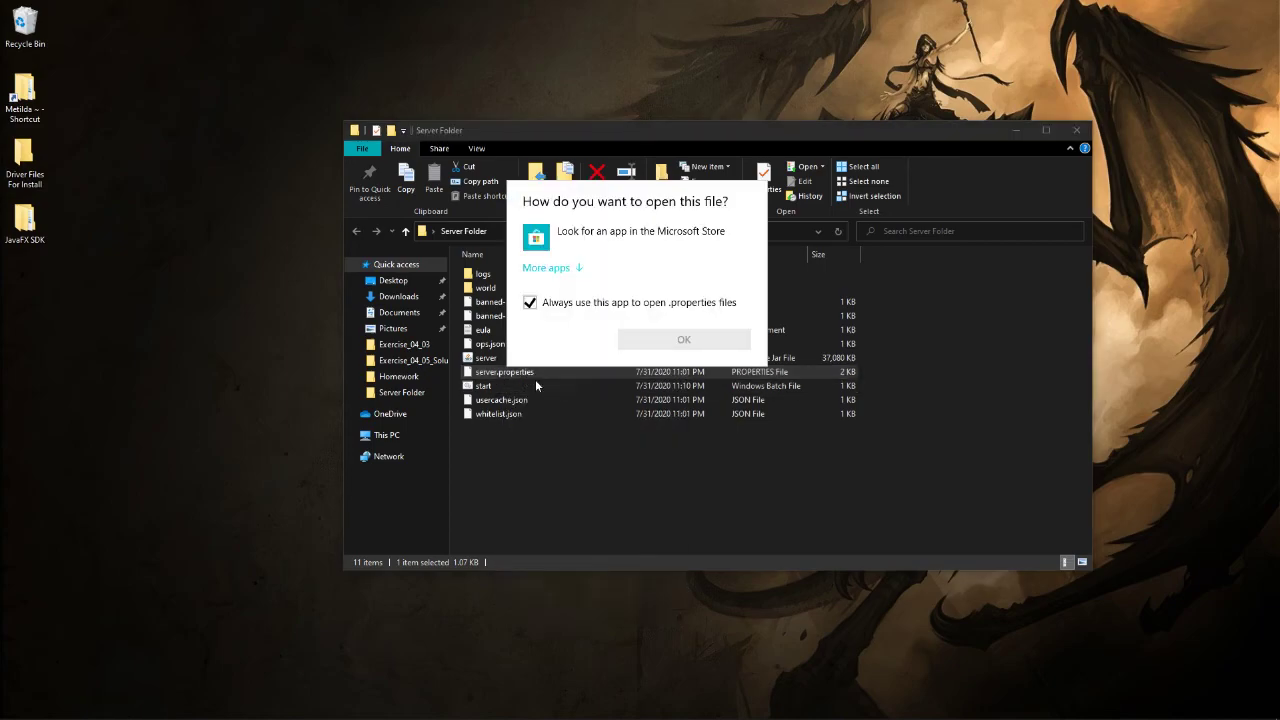
{"action": "left_click", "coordinate": [530, 303]}
{"action": "left_click", "coordinate": [530, 303]}
{"action": "left_click", "coordinate": [548, 268]}
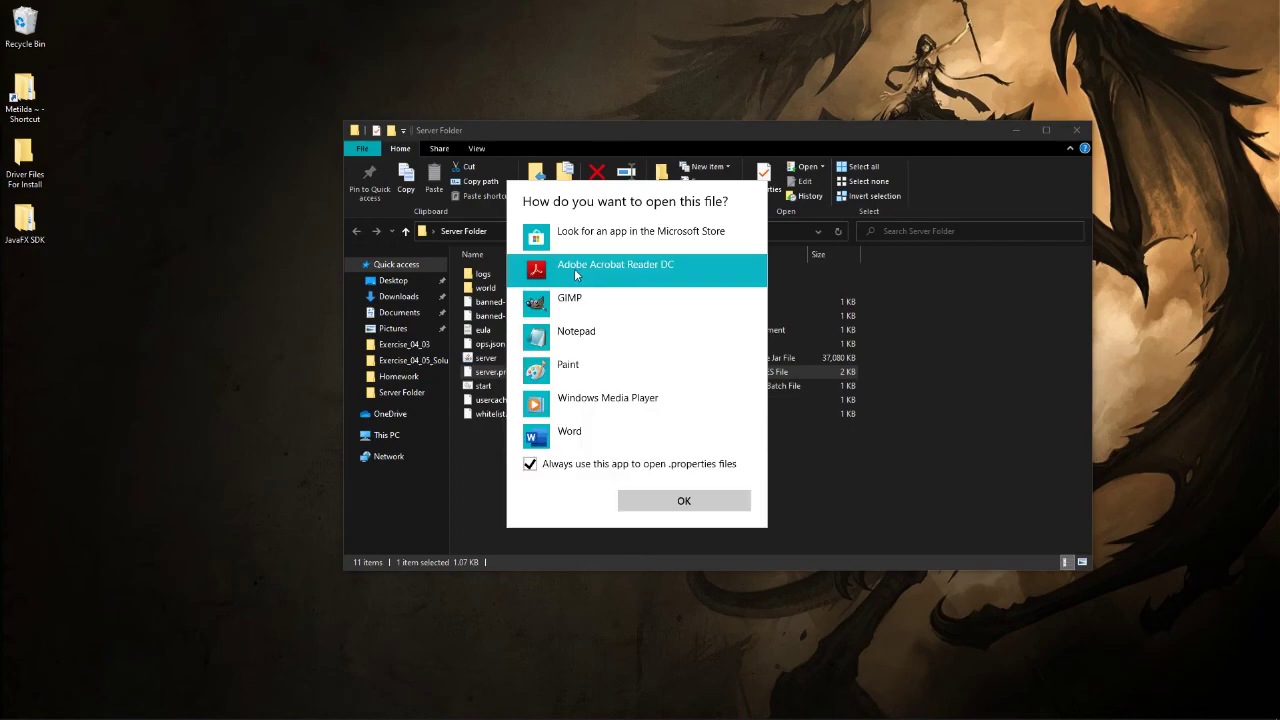
{"action": "left_click", "coordinate": [596, 338]}
{"action": "left_click", "coordinate": [684, 500]}
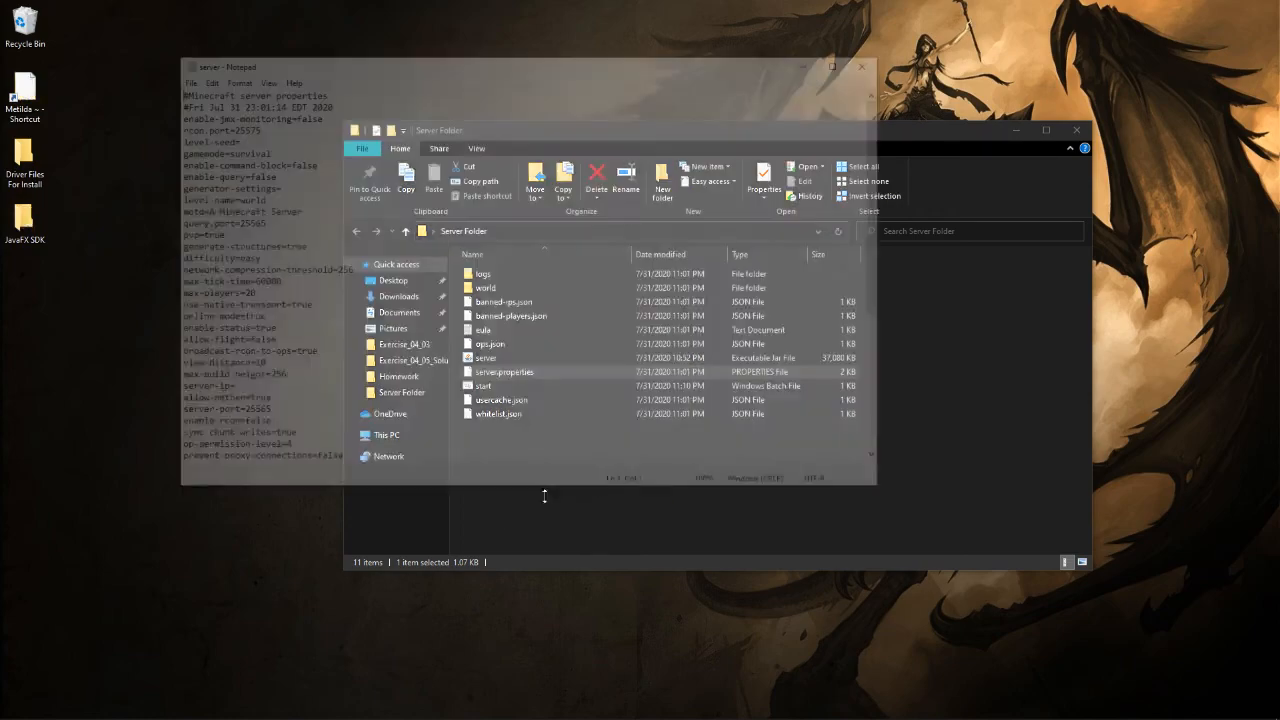
{"action": "scroll", "coordinate": [299, 172], "scroll_direction": "down", "scroll_amount": 4}
{"action": "scroll", "coordinate": [298, 177], "scroll_direction": "down", "scroll_amount": 4}
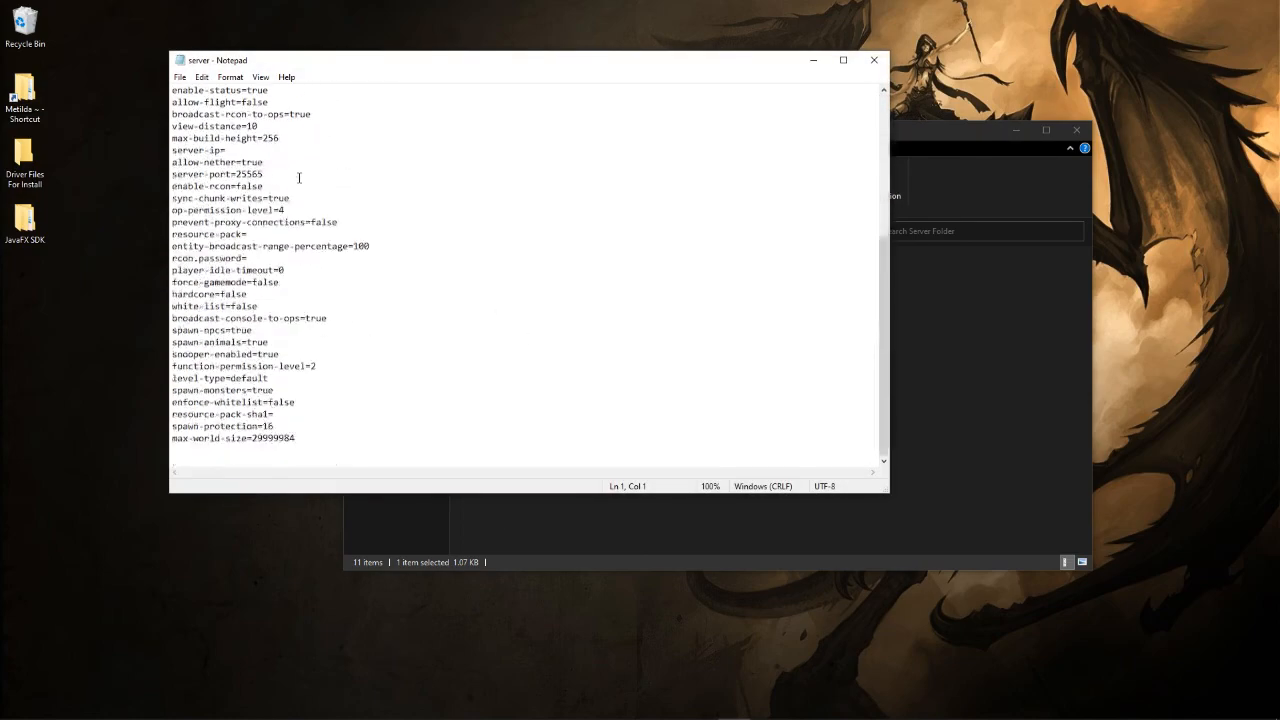
{"action": "scroll", "coordinate": [298, 180], "scroll_direction": "up", "scroll_amount": 5}
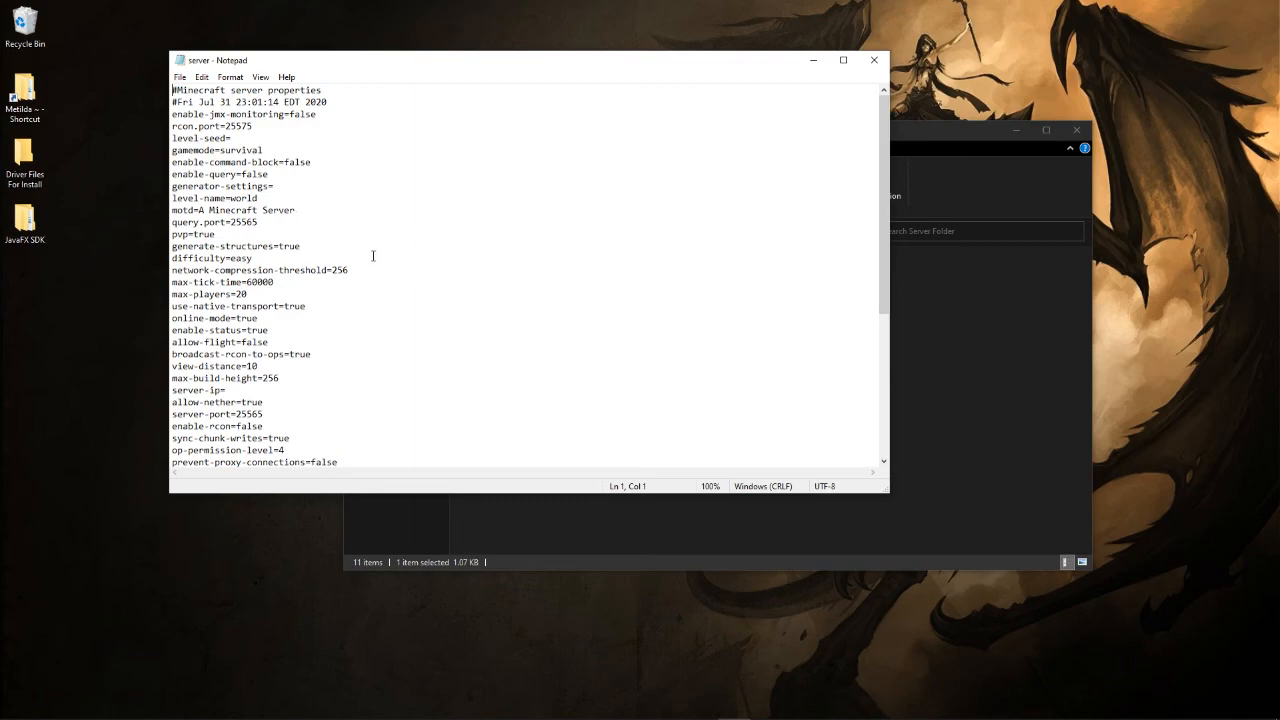
{"action": "scroll", "coordinate": [305, 265], "scroll_direction": "down", "scroll_amount": 1}
{"action": "left_click", "coordinate": [252, 354]}
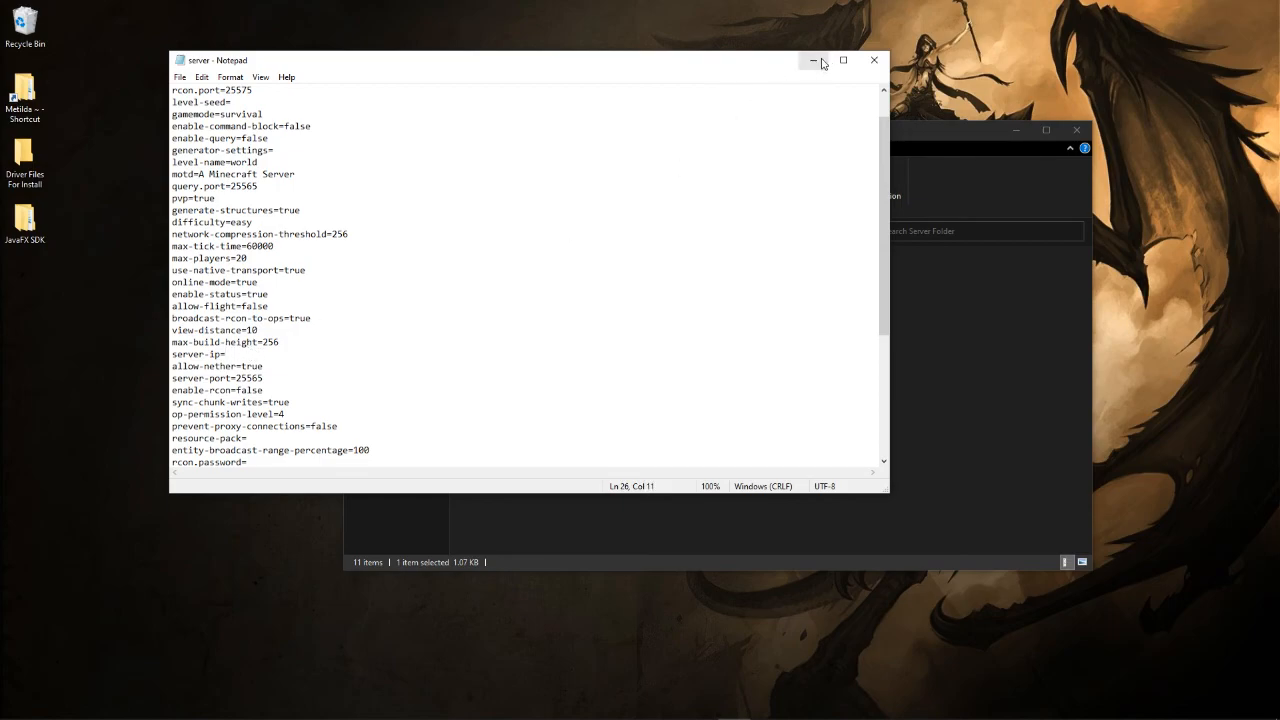
Run Command Prompt from Windows search for ipconfig /all, then close it.
{"action": "left_click", "coordinate": [50, 708]}
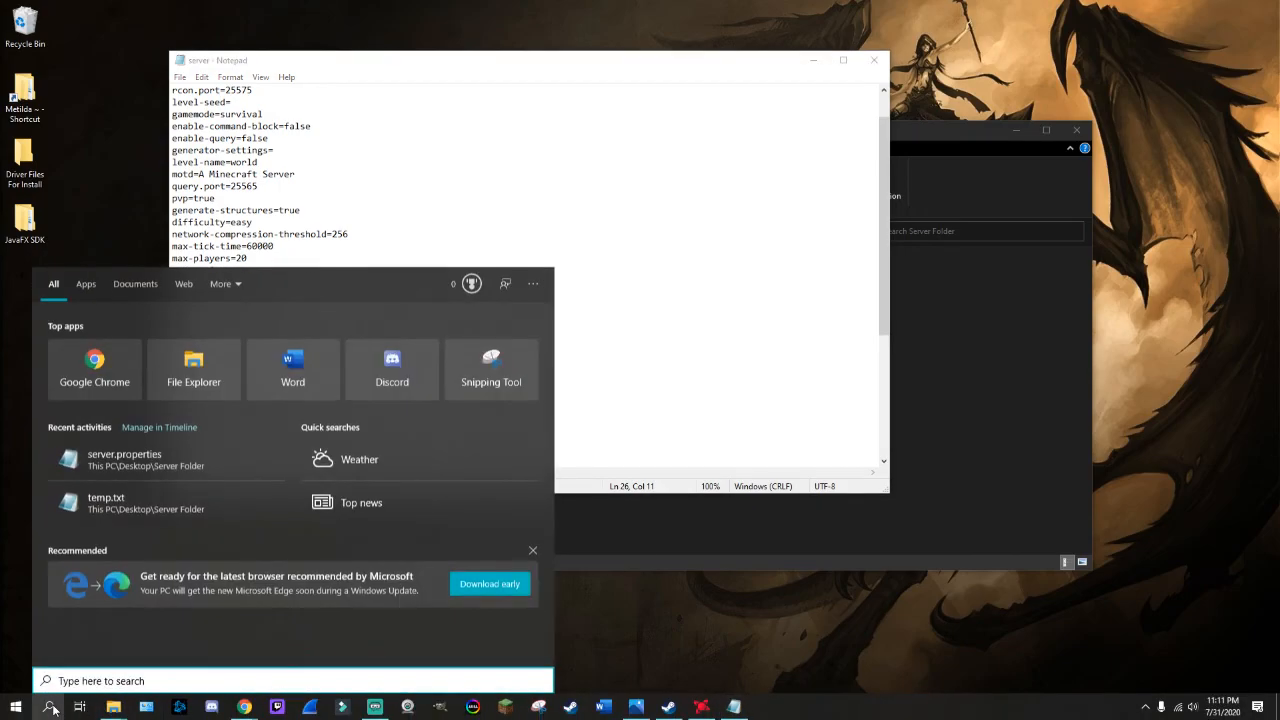
{"action": "type", "text": "cmd"}
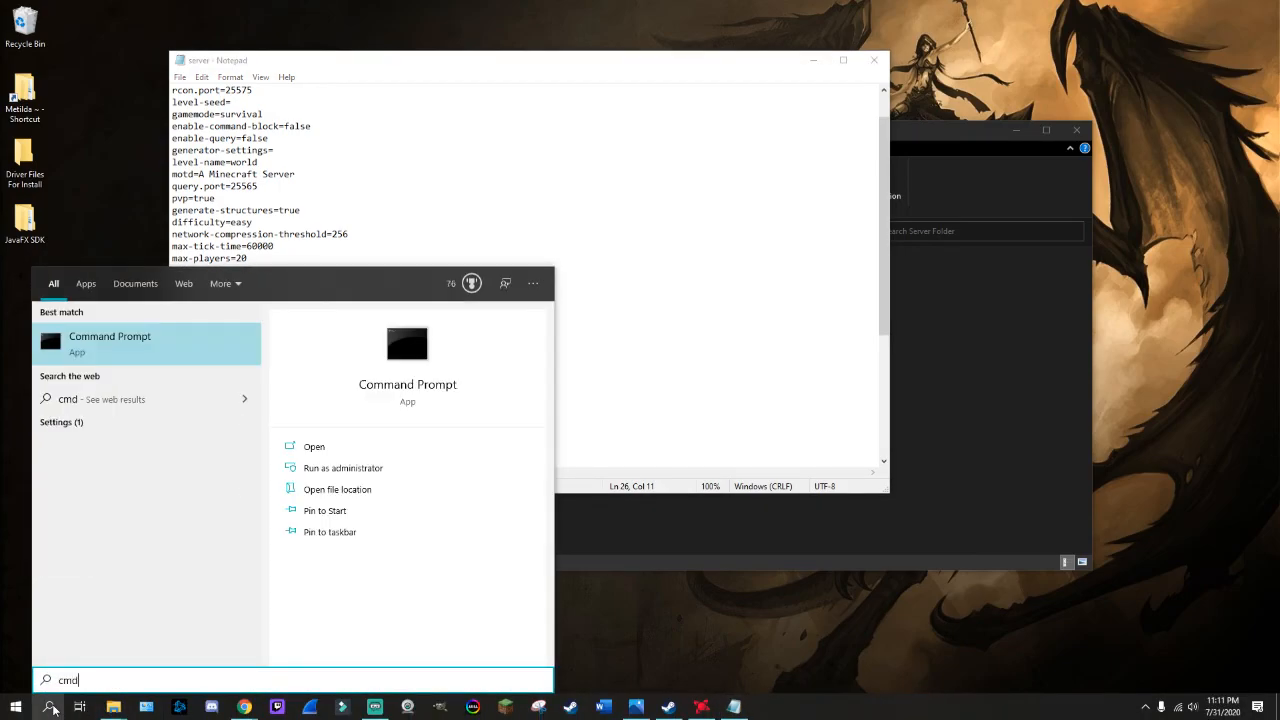
{"action": "left_click", "coordinate": [120, 343]}
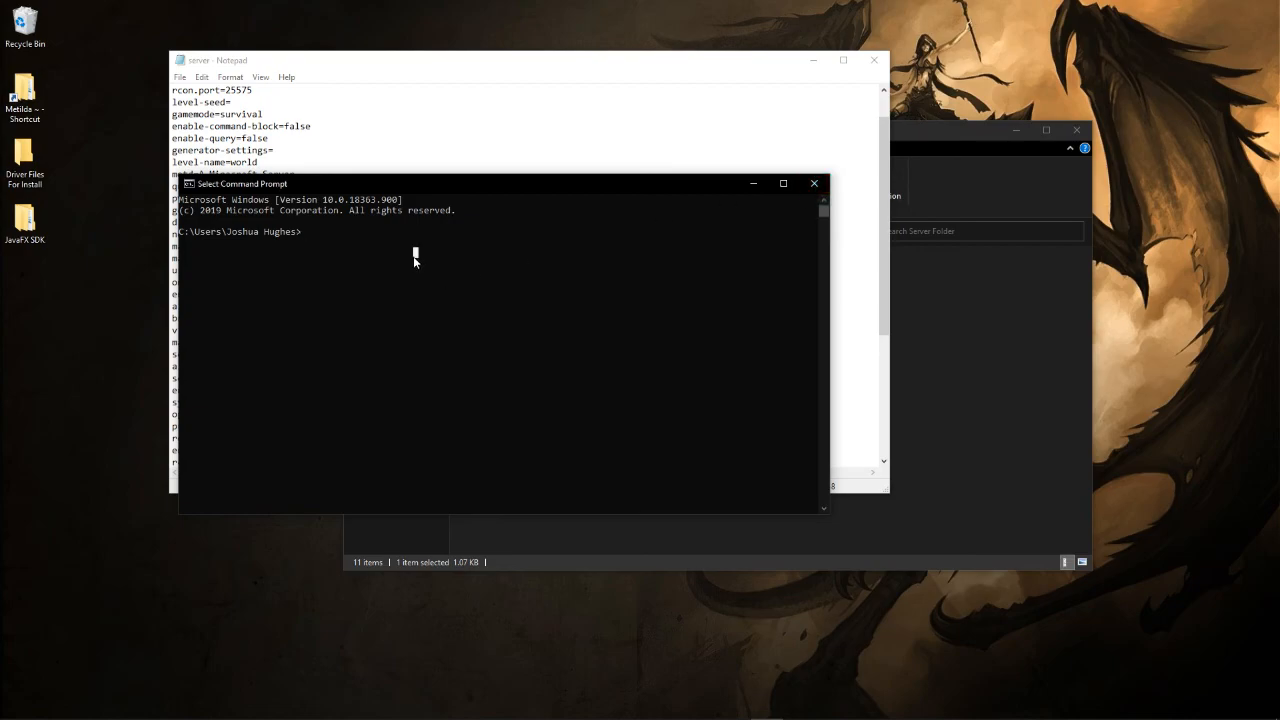
{"action": "type", "text": "ipconfig"}
{"action": "type", "text": " /all"}
{"action": "left_click", "coordinate": [813, 187]}
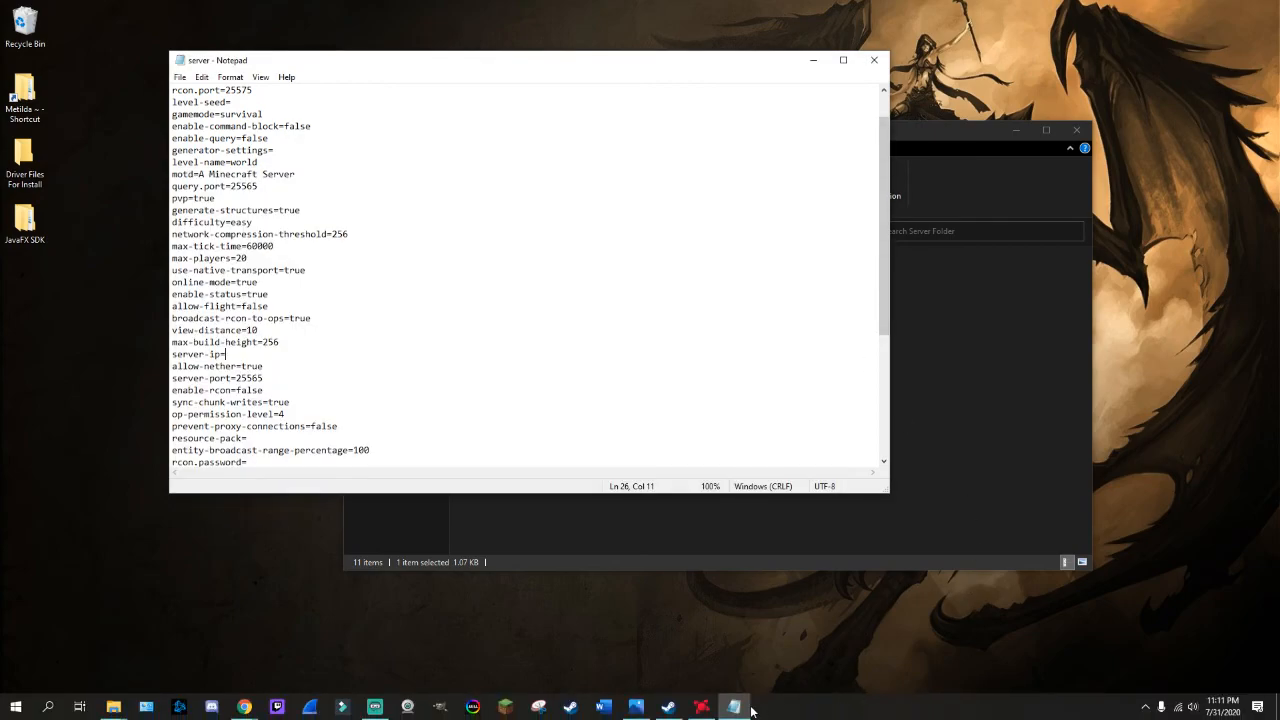
Minimize the server settings file and the Server Folder window.
{"action": "left_click", "coordinate": [808, 66]}
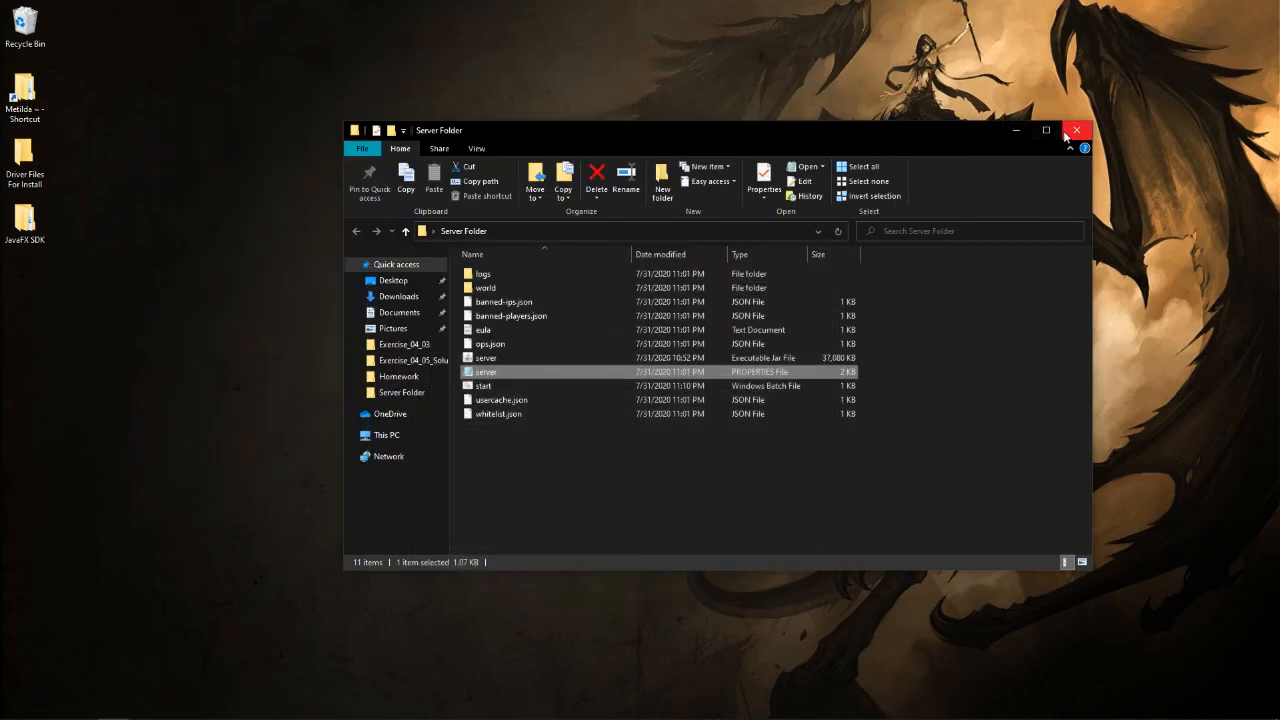
{"action": "left_click", "coordinate": [1013, 131]}
Open ipconfig.txt from the desktop and locate the Wi-Fi adapter's IPv4 Address line.
{"action": "double_click", "coordinate": [684, 415]}
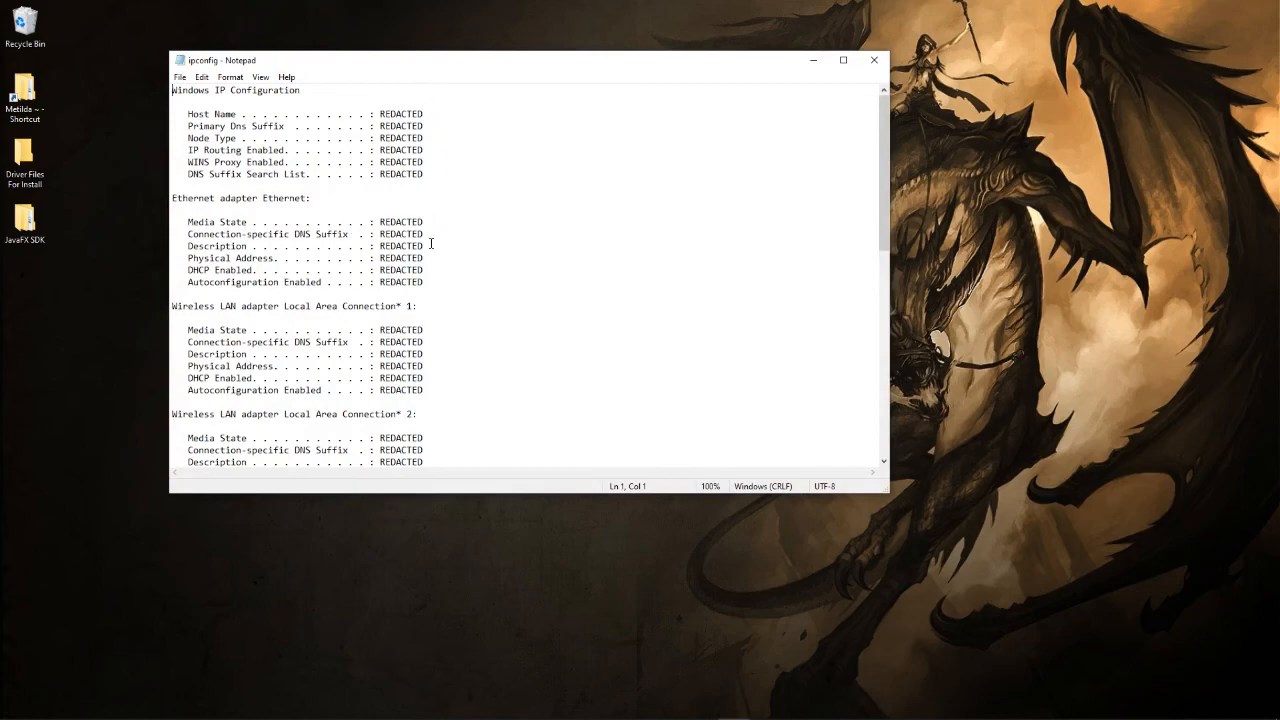
{"action": "left_click_drag", "start_coordinate": [375, 114], "coordinate": [437, 282]}
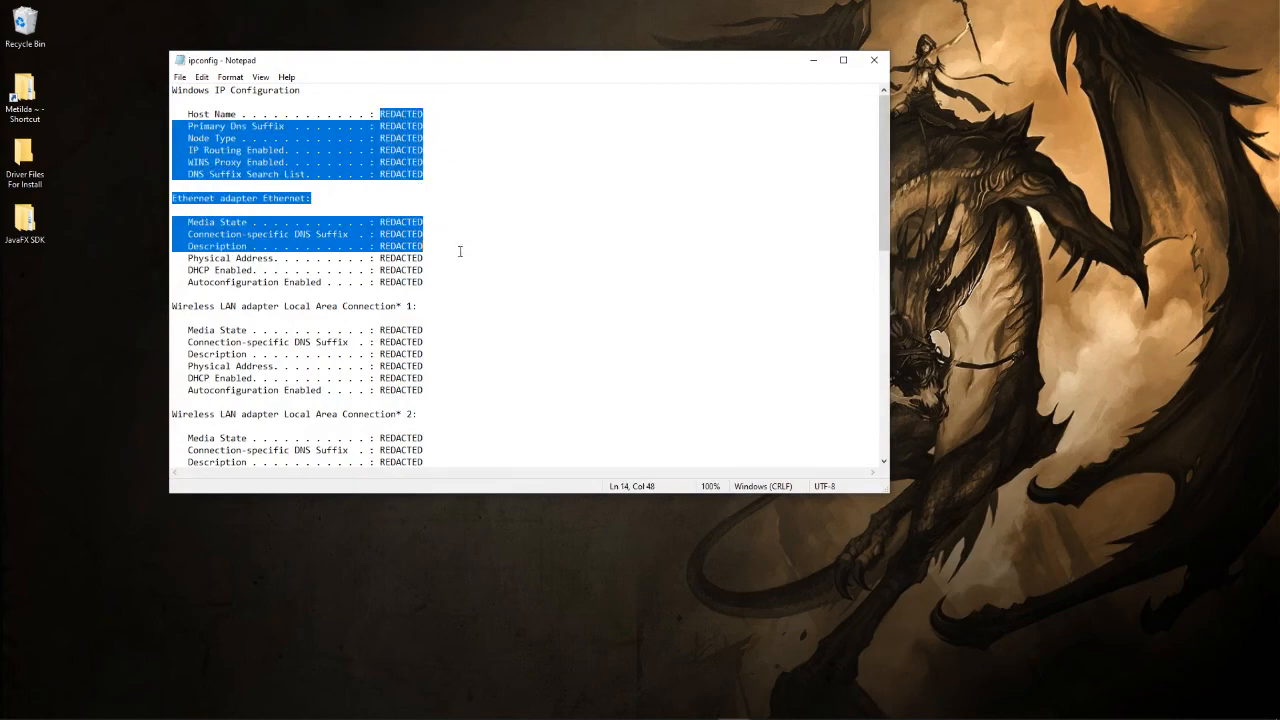
{"action": "left_click", "coordinate": [437, 282]}
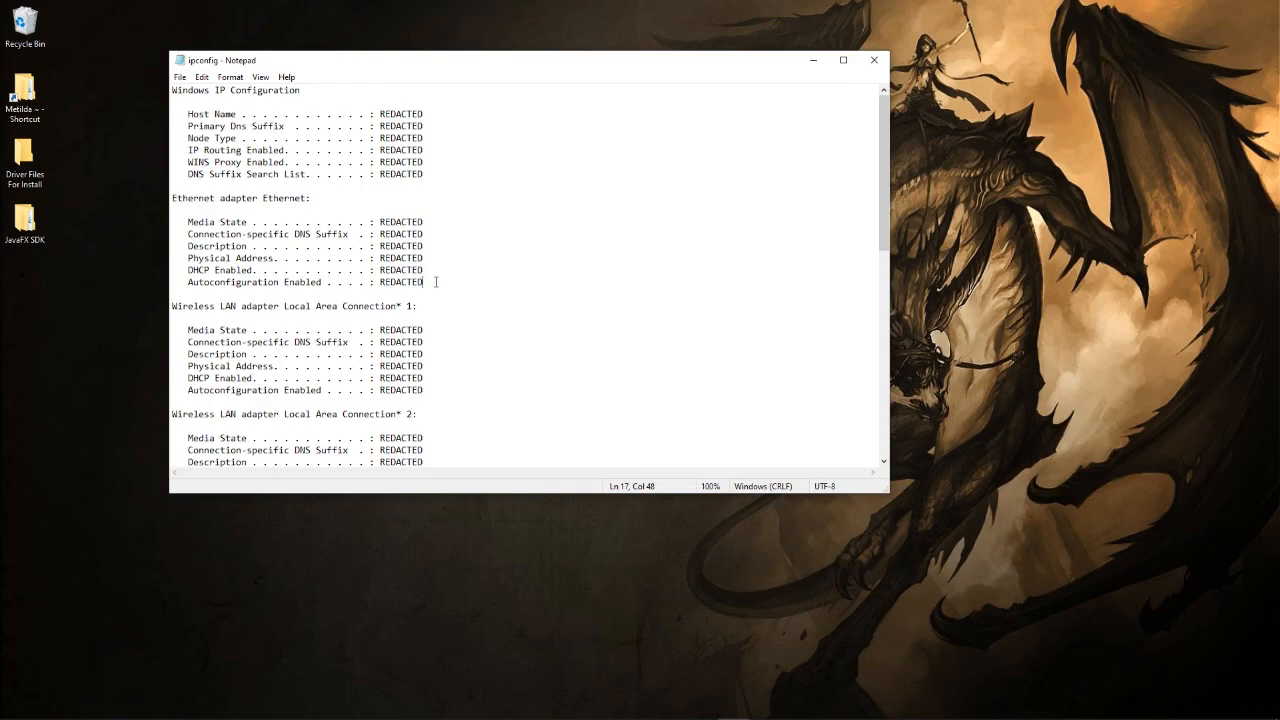
{"action": "scroll", "coordinate": [437, 282], "scroll_direction": "down", "scroll_amount": 3}
{"action": "scroll", "coordinate": [437, 282], "scroll_direction": "down", "scroll_amount": 3}
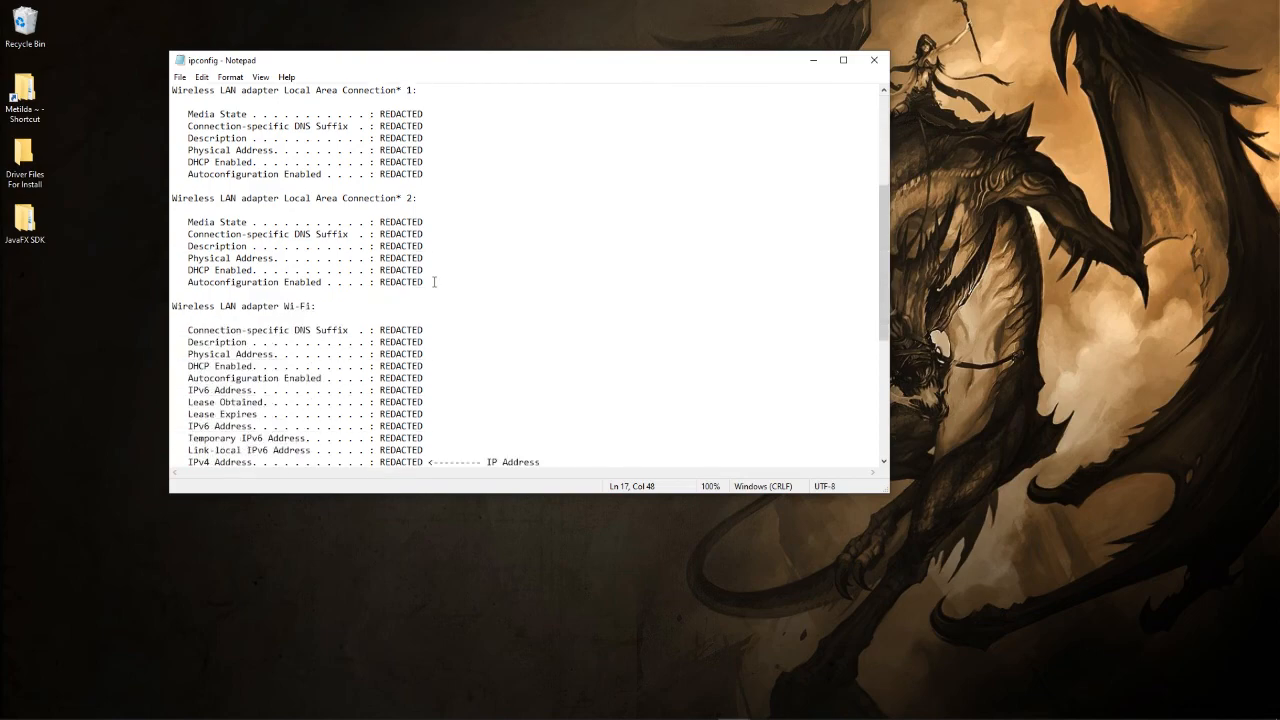
{"action": "scroll", "coordinate": [437, 282], "scroll_direction": "down", "scroll_amount": 3}
{"action": "scroll", "coordinate": [435, 282], "scroll_direction": "down", "scroll_amount": 2}
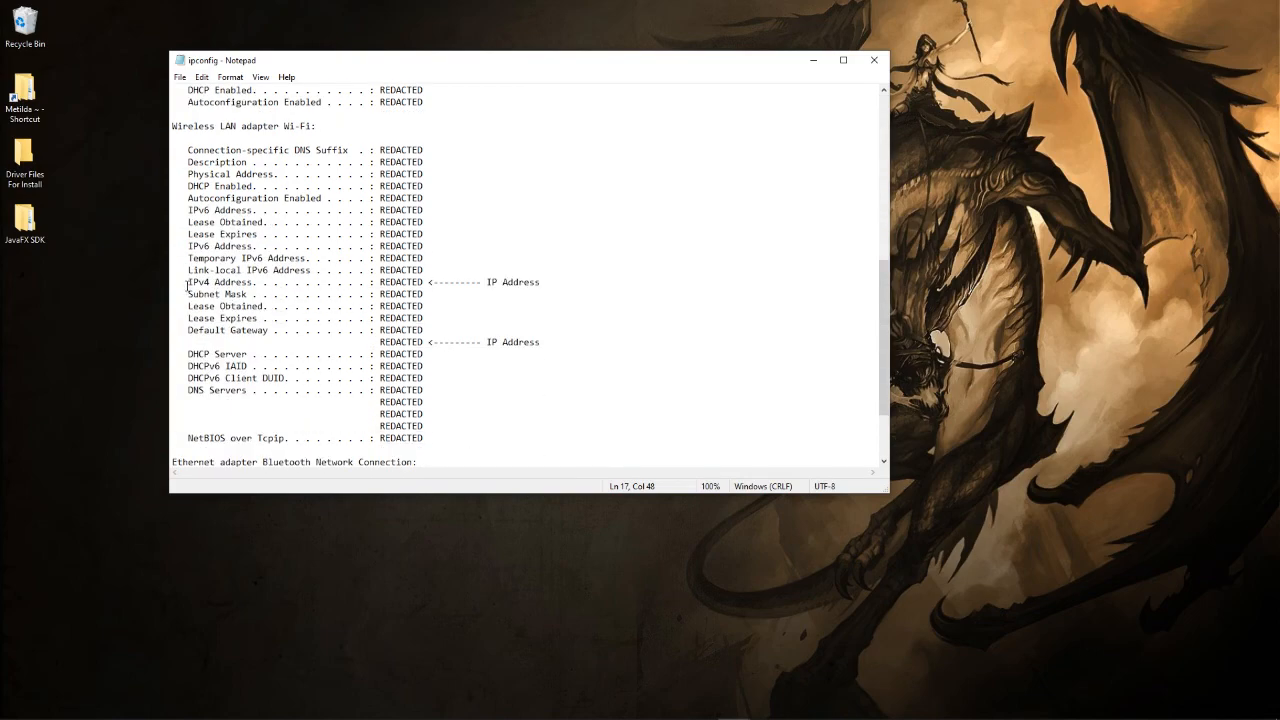
{"action": "left_click_drag", "start_coordinate": [188, 282], "coordinate": [430, 283]}
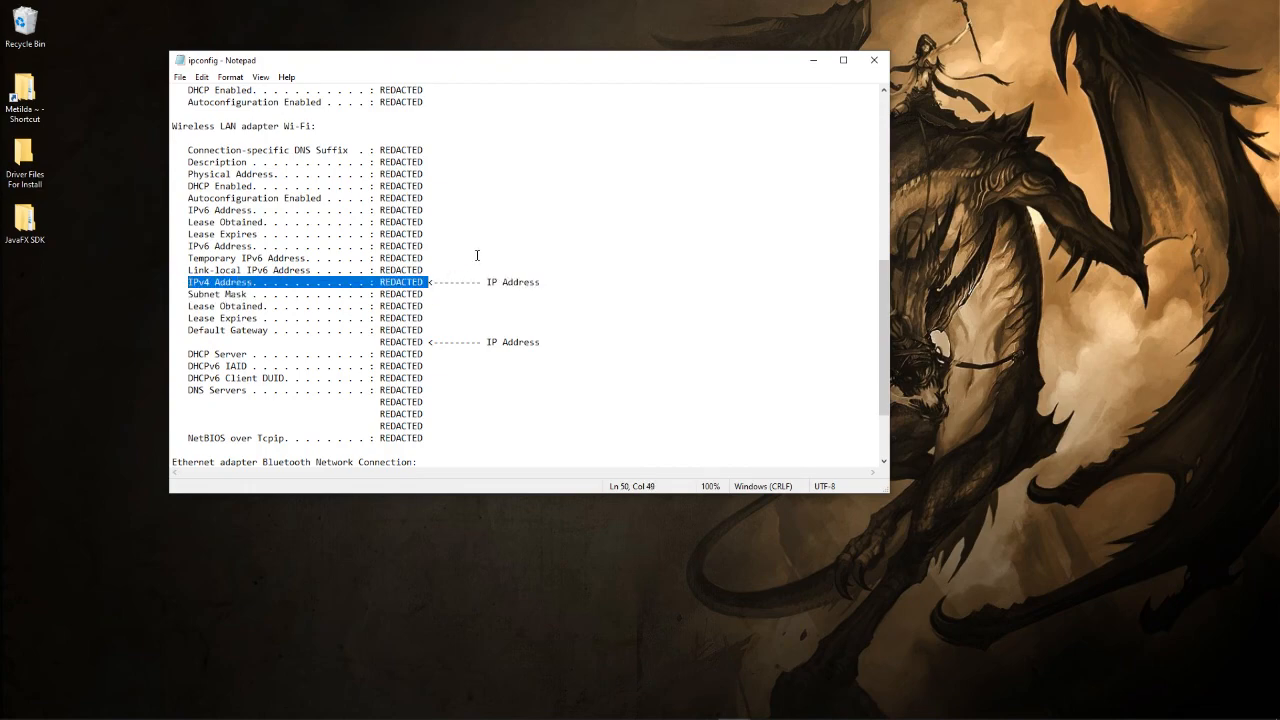
{"action": "mouse_move", "coordinate": [734, 707]}
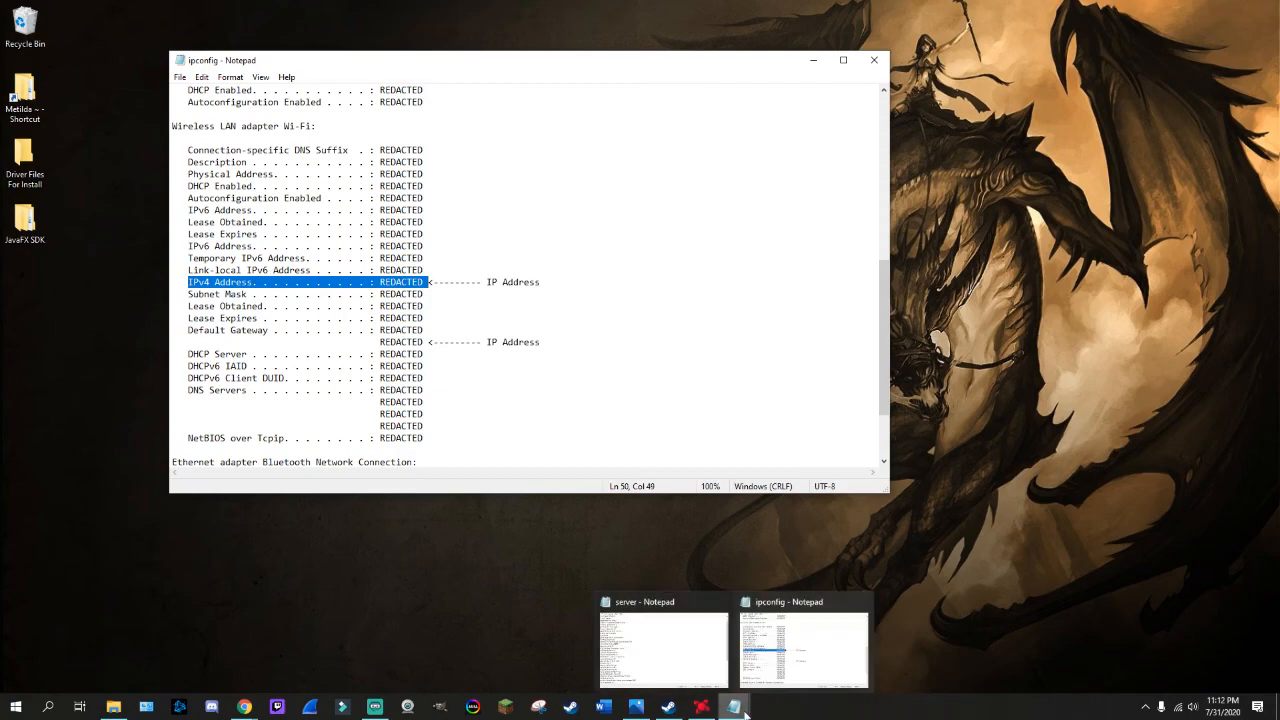
Compare the IPv4 address against server-port=25565 in server.properties side by side.
{"action": "left_click", "coordinate": [663, 650]}
{"action": "mouse_move", "coordinate": [480, 60]}
{"action": "left_mouse_down"}
{"action": "mouse_move", "coordinate": [648, 100]}
{"action": "mouse_move", "coordinate": [1000, 110]}
{"action": "left_mouse_up"}
{"action": "left_click", "coordinate": [383, 283]}
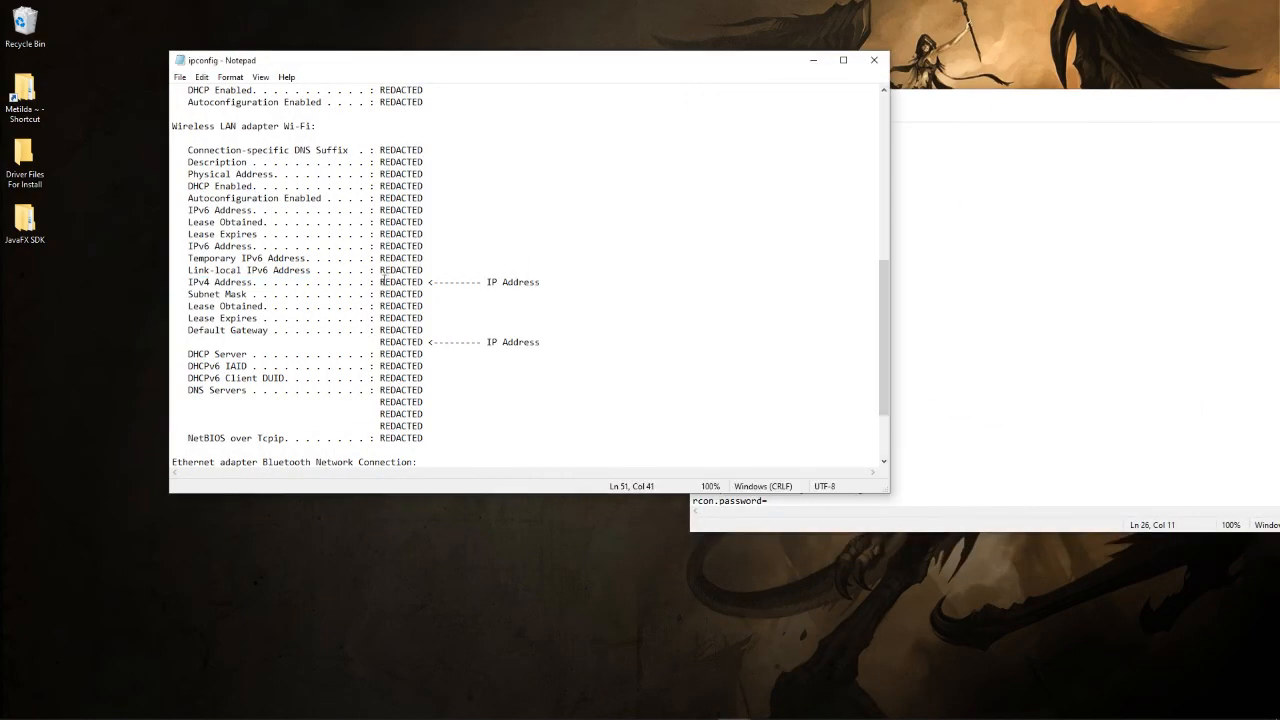
{"action": "left_click_drag", "start_coordinate": [380, 282], "coordinate": [428, 282]}
{"action": "left_click", "coordinate": [900, 260]}
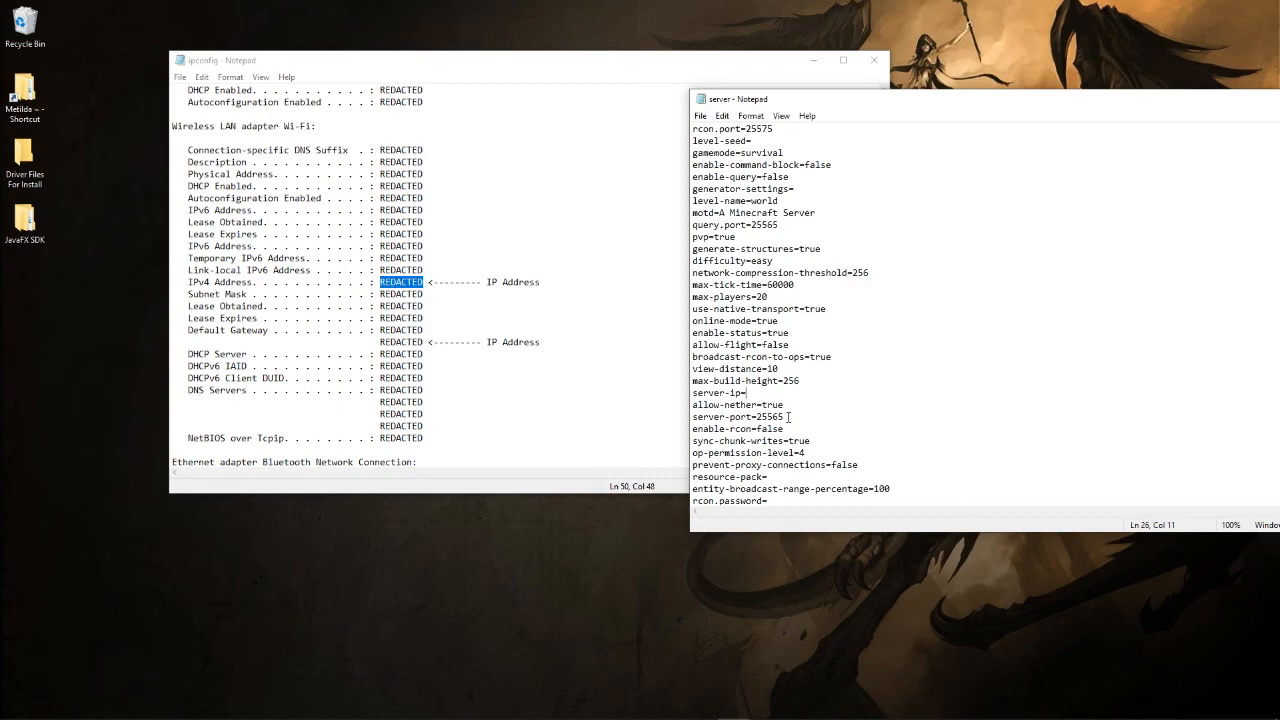
{"action": "left_click", "coordinate": [788, 418]}
{"action": "left_click_drag", "start_coordinate": [756, 418], "coordinate": [786, 418]}
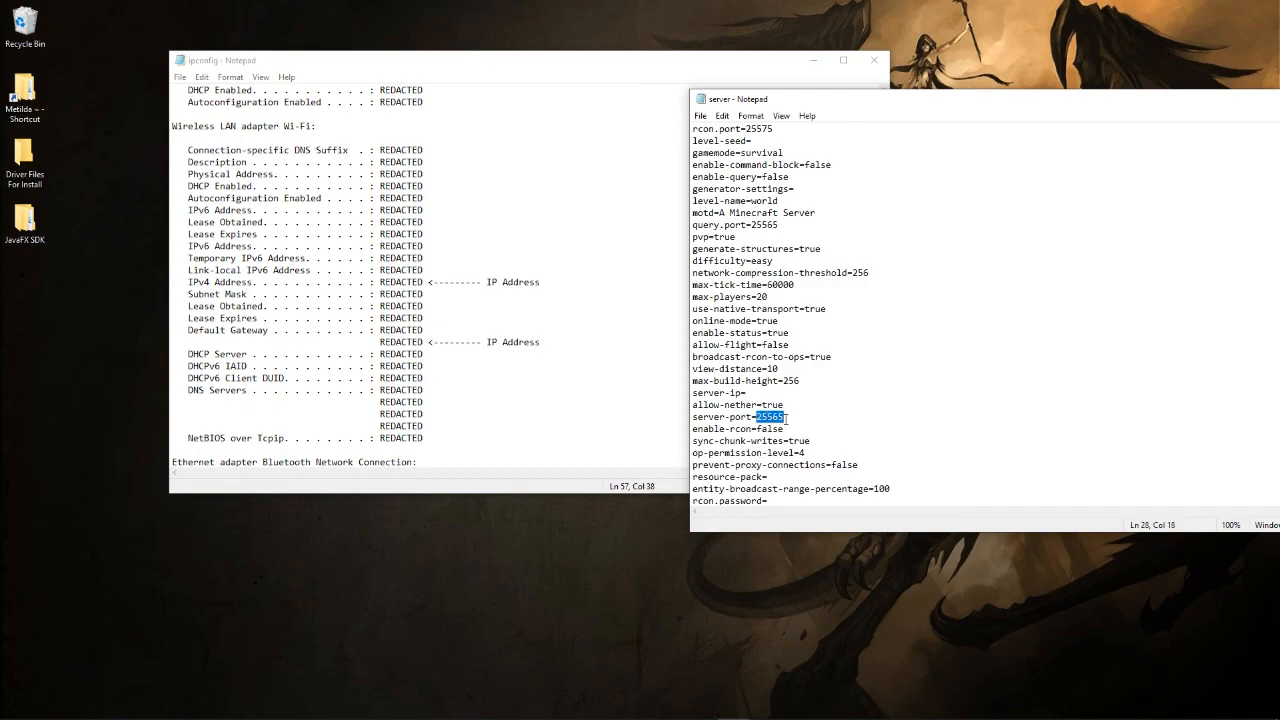
Find the Default Gateway address in the ipconfig report, then minimize it.
{"action": "left_click", "coordinate": [243, 320]}
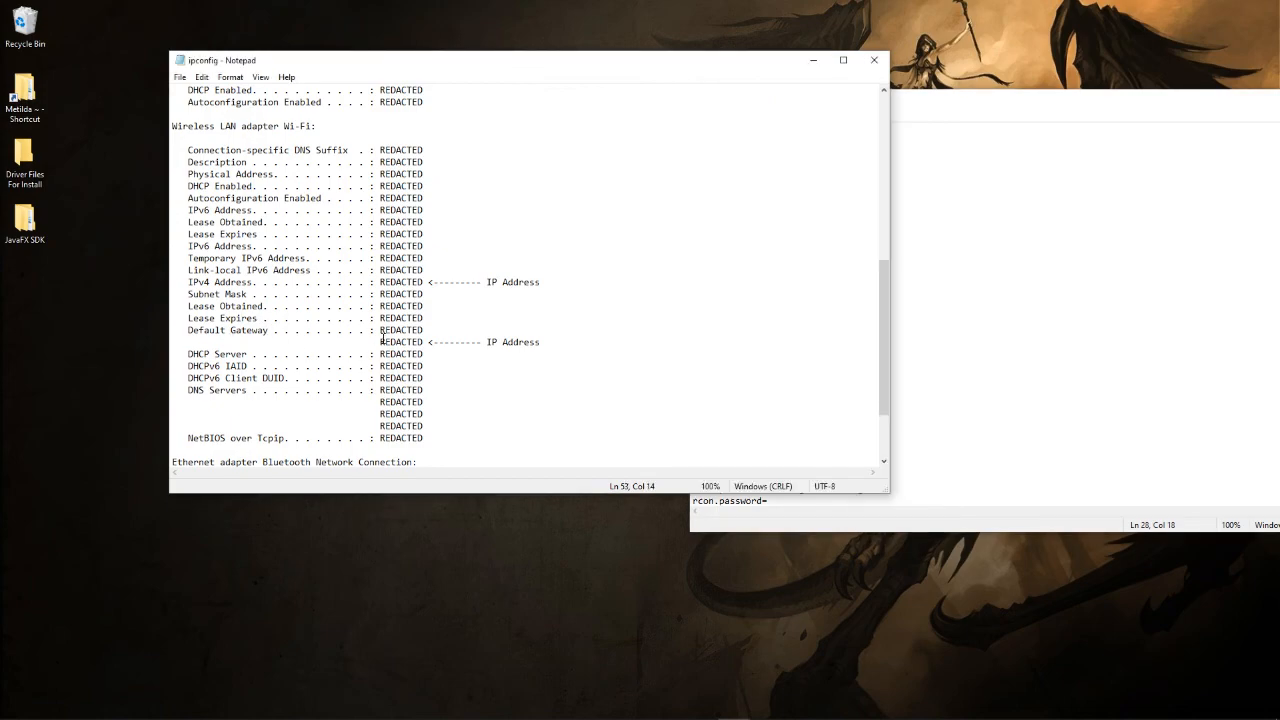
{"action": "left_click_drag", "start_coordinate": [380, 342], "coordinate": [424, 342]}
{"action": "left_click", "coordinate": [481, 341]}
{"action": "left_click", "coordinate": [813, 60]}
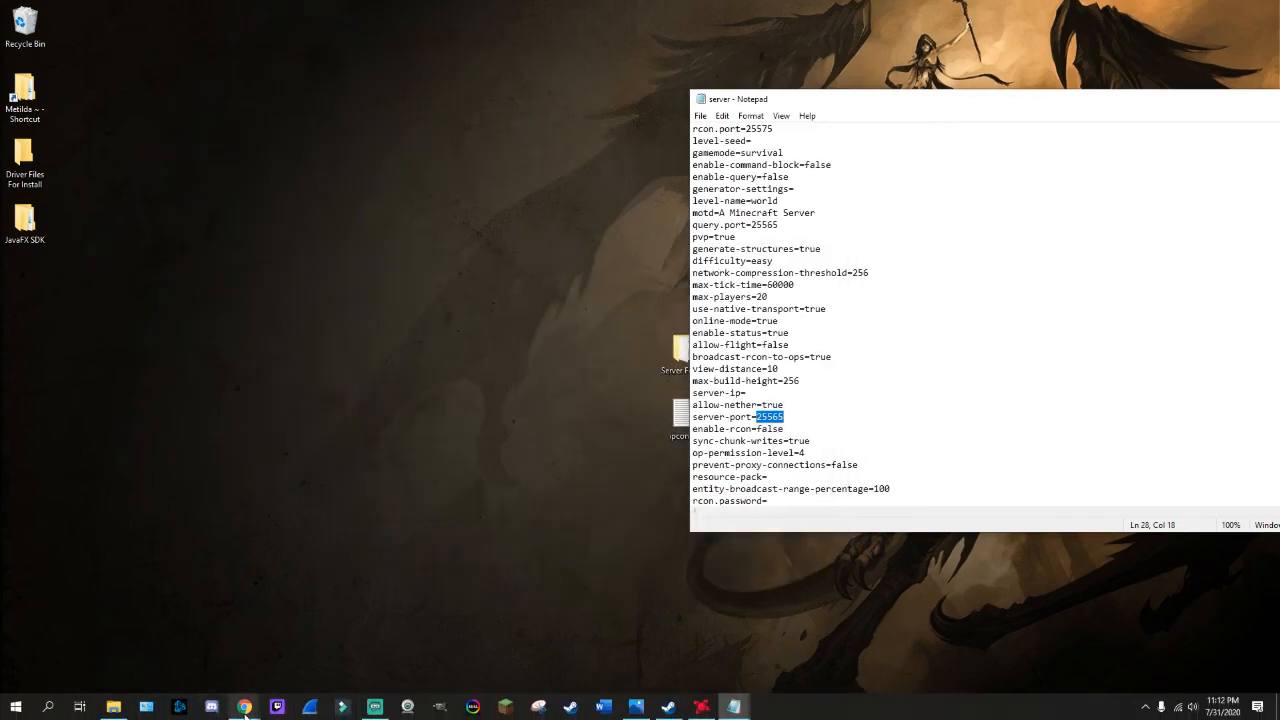
Return to the router's port-forwarding page at 10.1.10.1 and stay logged in.
{"action": "left_click", "coordinate": [244, 708]}
{"action": "left_click", "coordinate": [320, 640]}
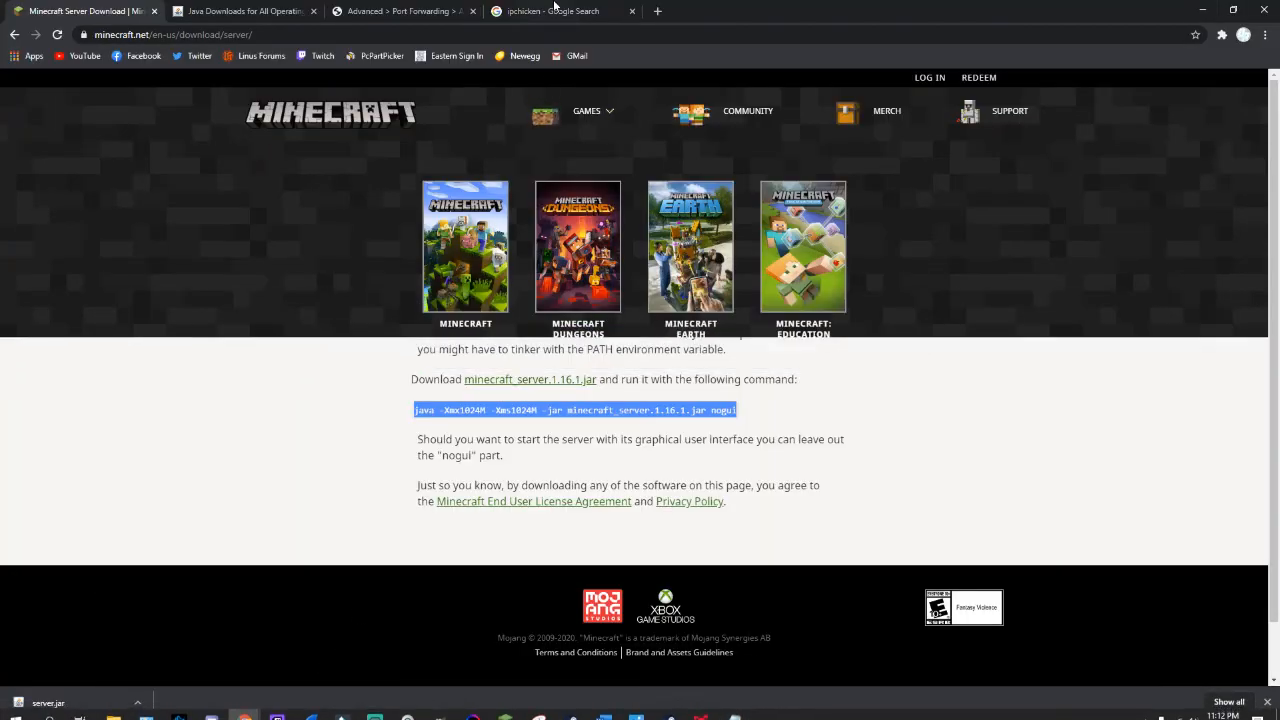
{"action": "left_click", "coordinate": [400, 11]}
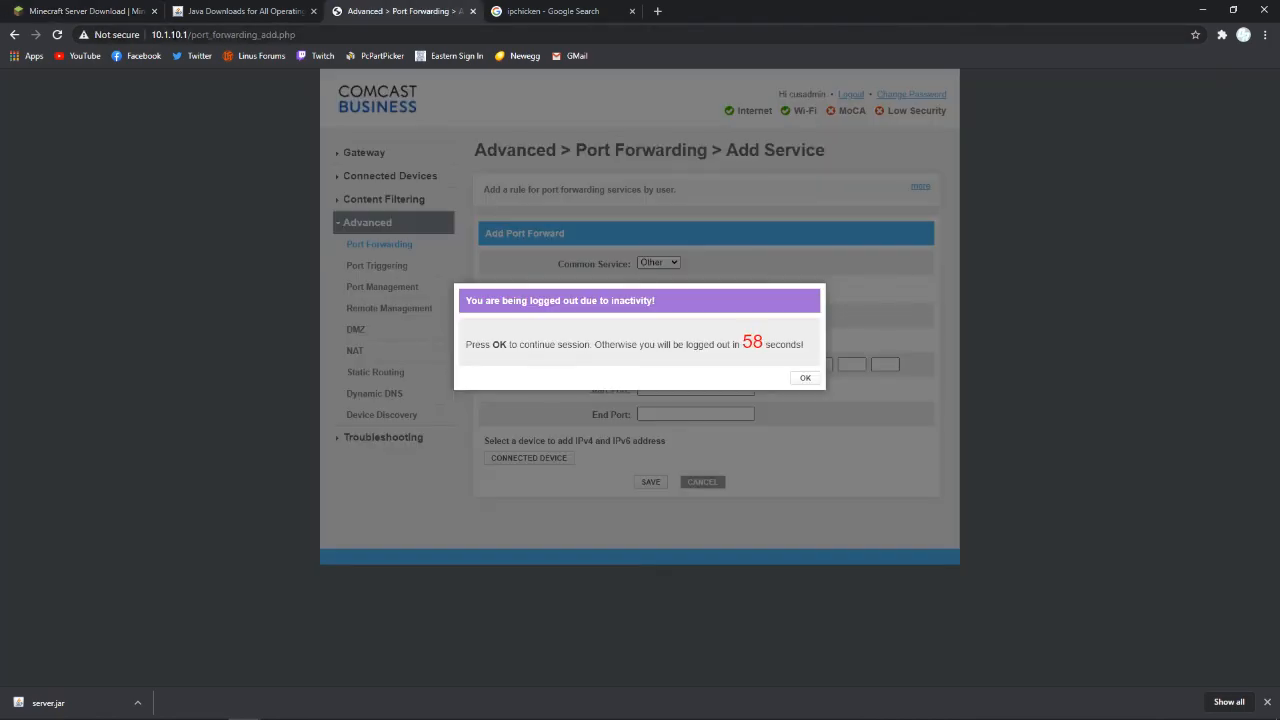
{"action": "left_click_drag", "start_coordinate": [152, 34], "coordinate": [188, 34]}
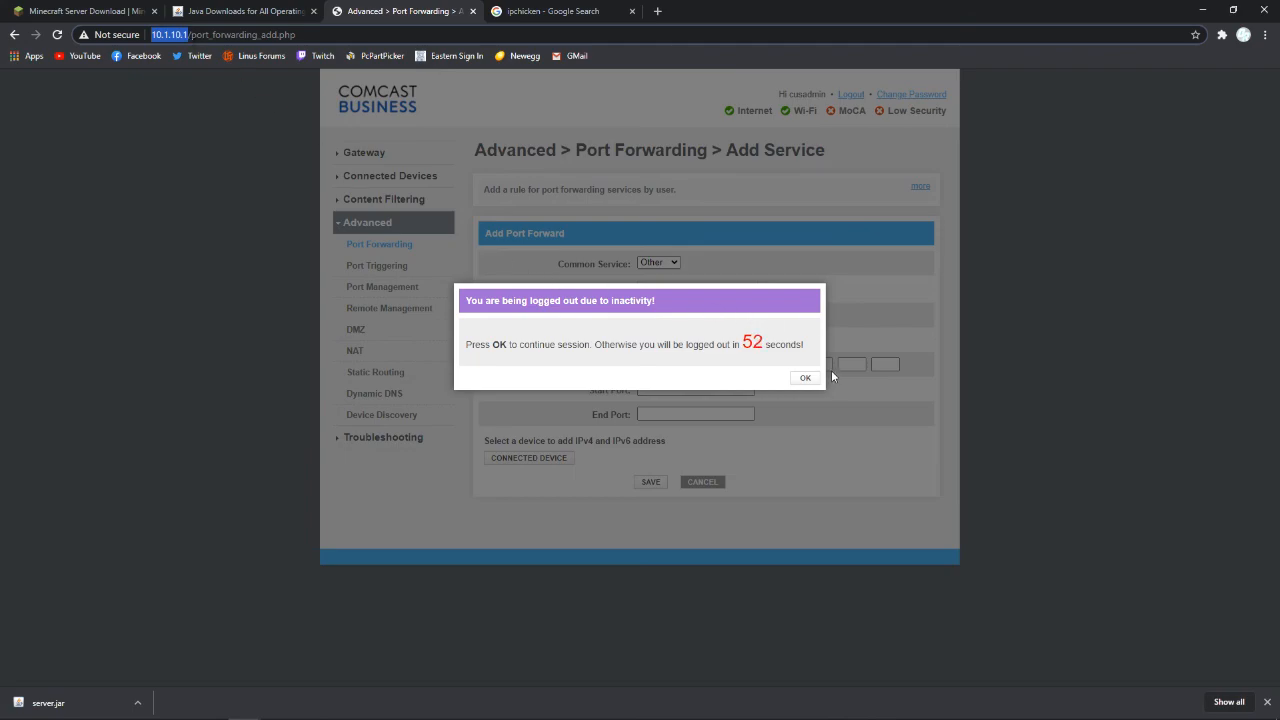
{"action": "left_click", "coordinate": [805, 377]}
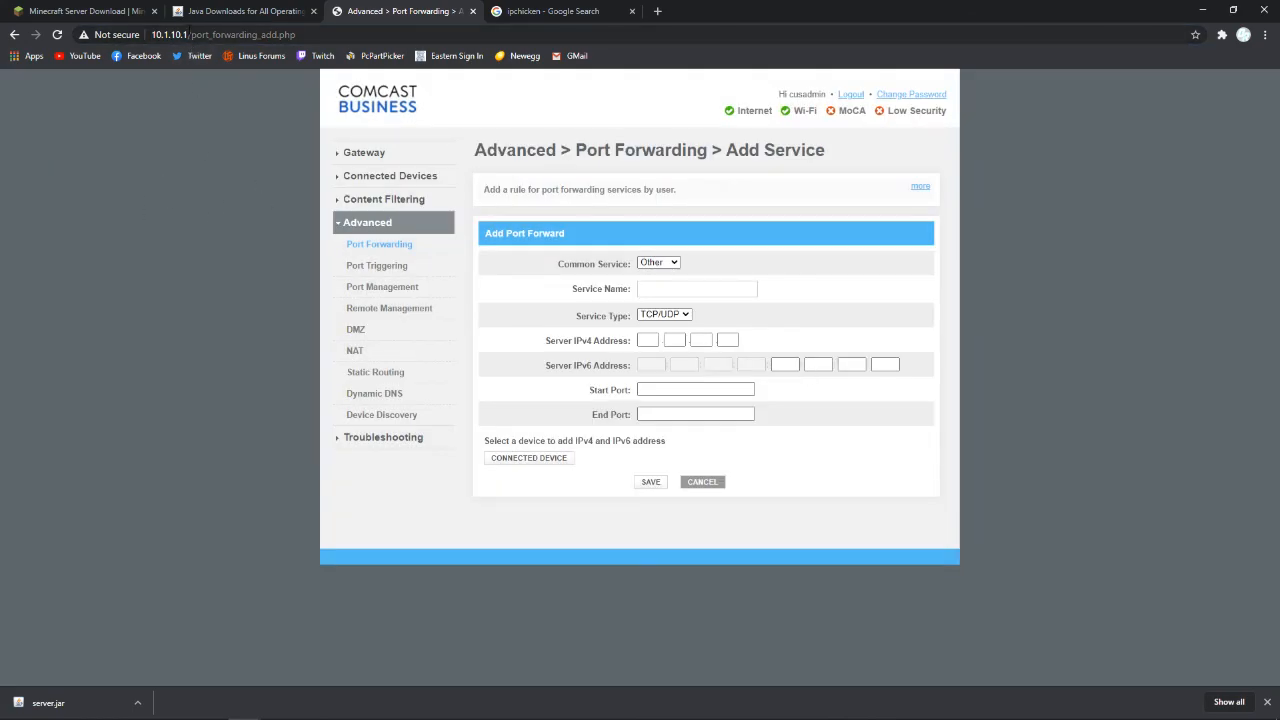
{"action": "left_click_drag", "start_coordinate": [188, 34], "coordinate": [151, 34]}
{"action": "left_click", "coordinate": [186, 284]}
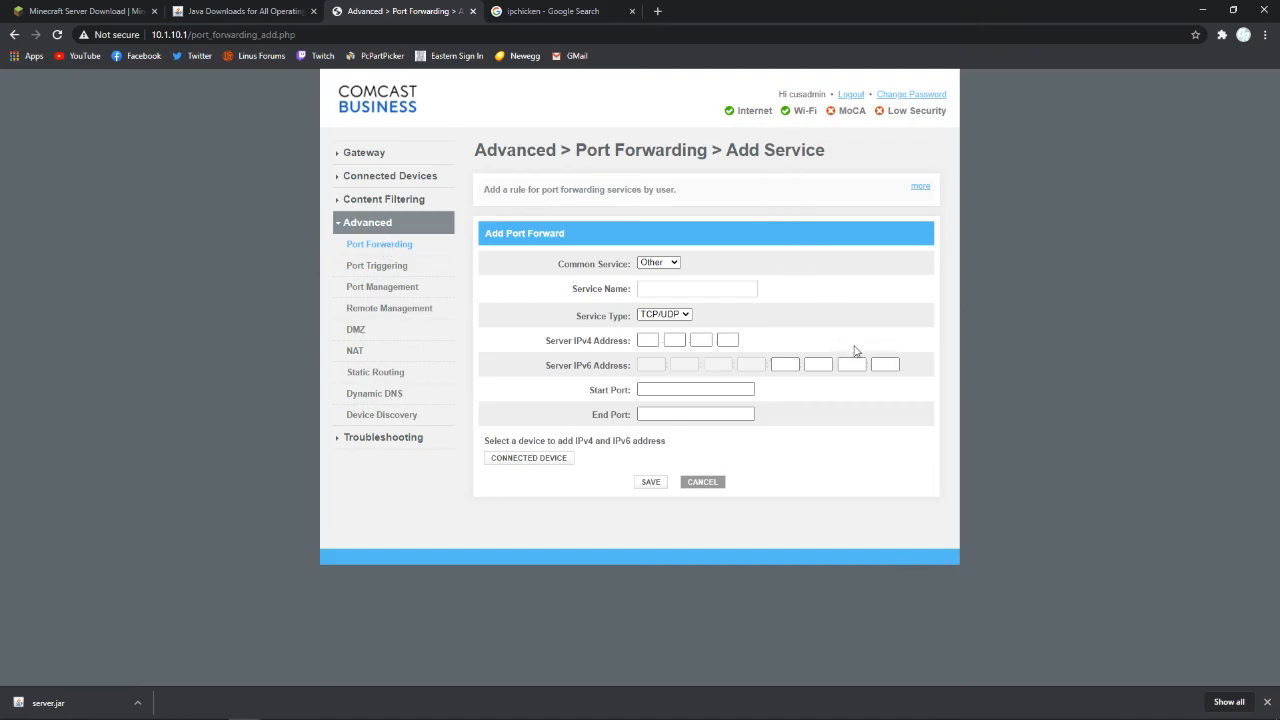
Name the new port-forwarding rule 'Server Minecraft' and move to the IPv4 address field.
{"action": "left_click", "coordinate": [707, 290]}
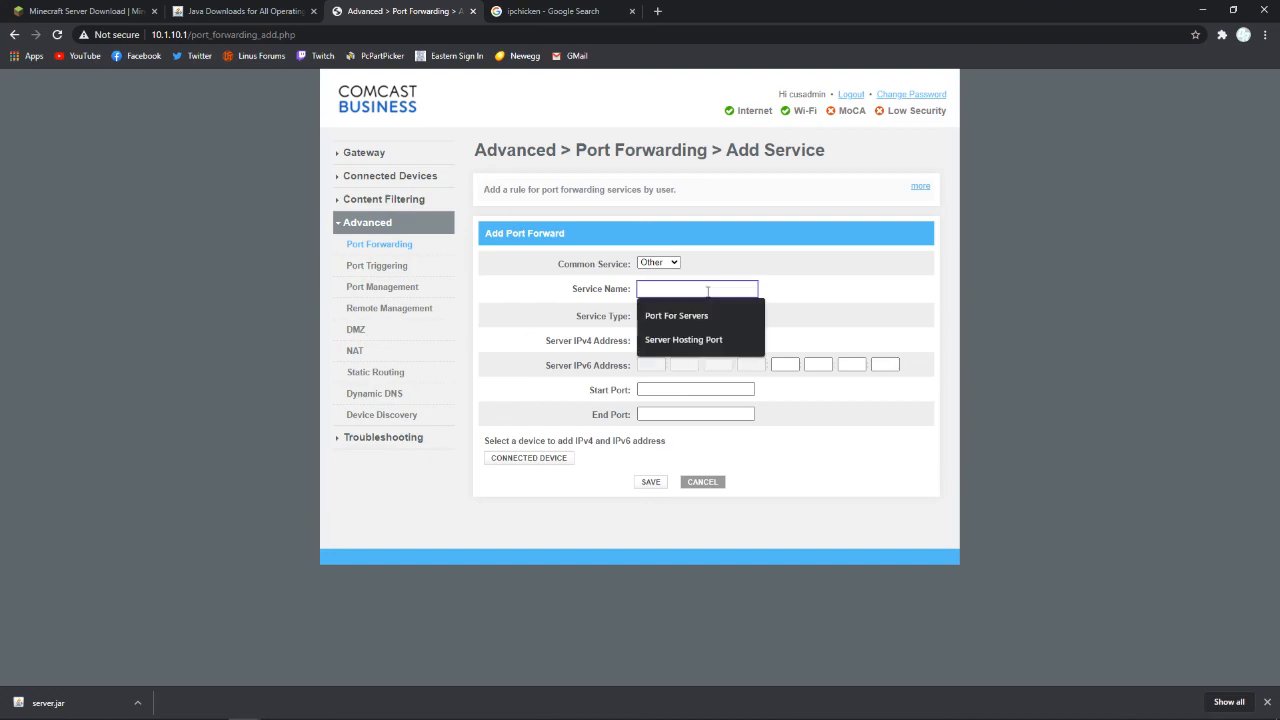
{"action": "type", "text": "Server M"}
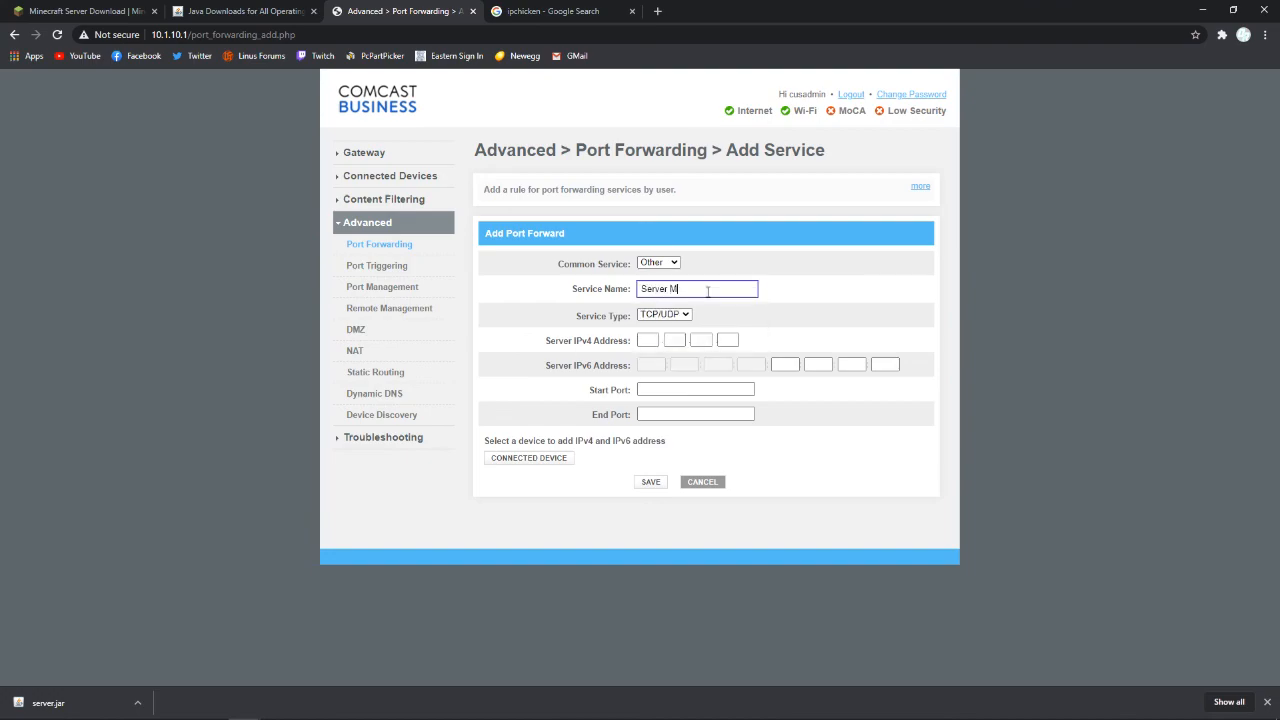
{"action": "type", "text": "inecraft"}
{"action": "left_click", "coordinate": [868, 302]}
{"action": "left_click", "coordinate": [648, 340]}
Visit the Start Port and End Port fields, dismissing the suggested port, leaving them empty.
{"action": "left_click", "coordinate": [695, 389]}
{"action": "left_click", "coordinate": [1011, 371]}
{"action": "left_click", "coordinate": [695, 414]}
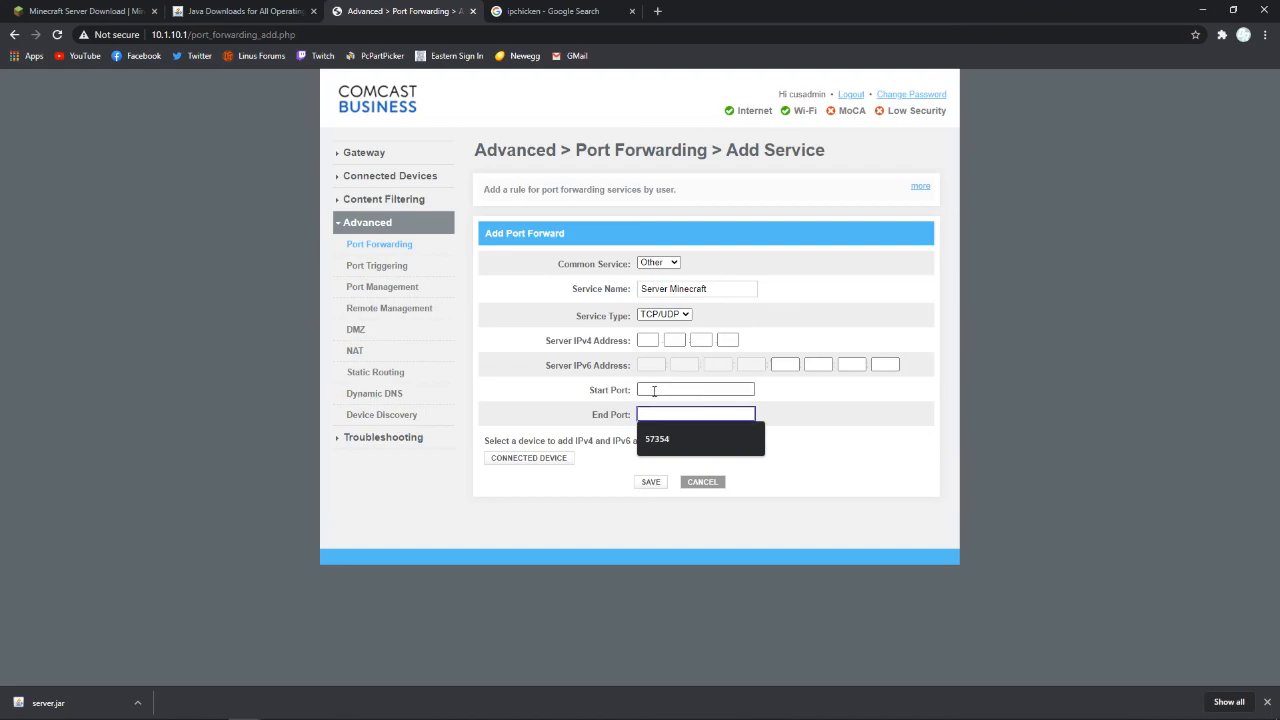
{"action": "left_click", "coordinate": [654, 390]}
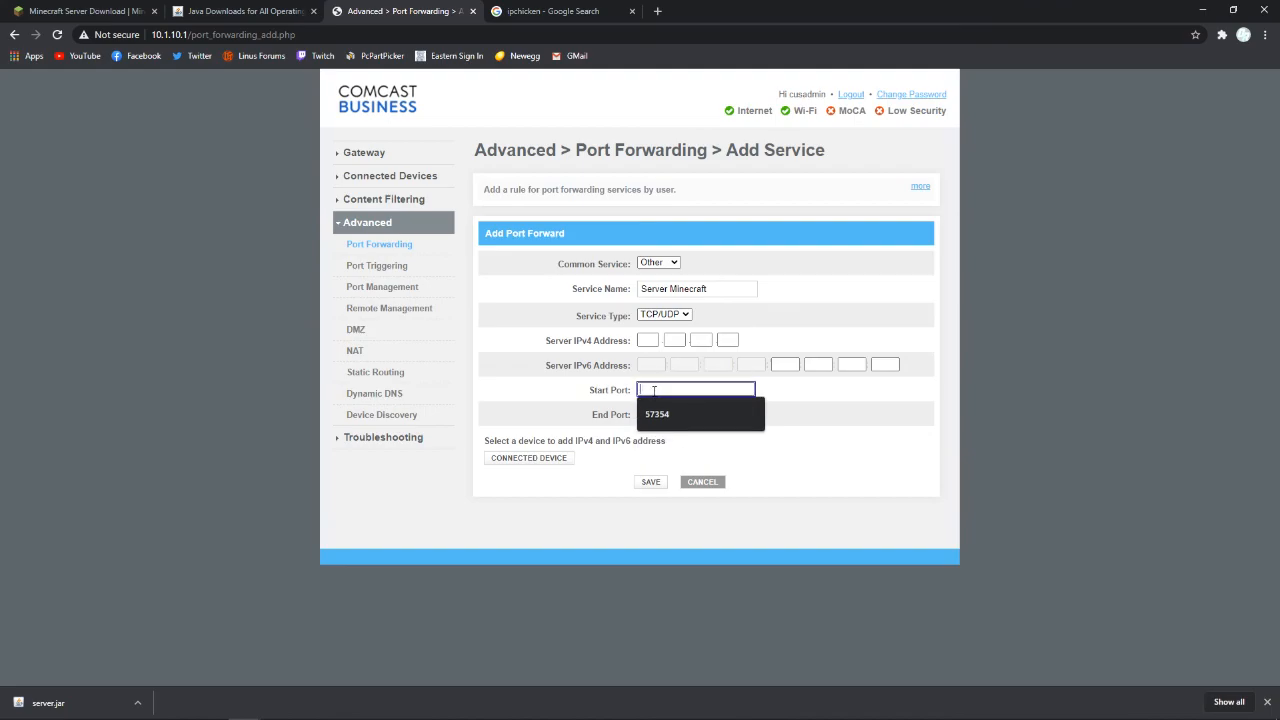
{"action": "left_click", "coordinate": [977, 381]}
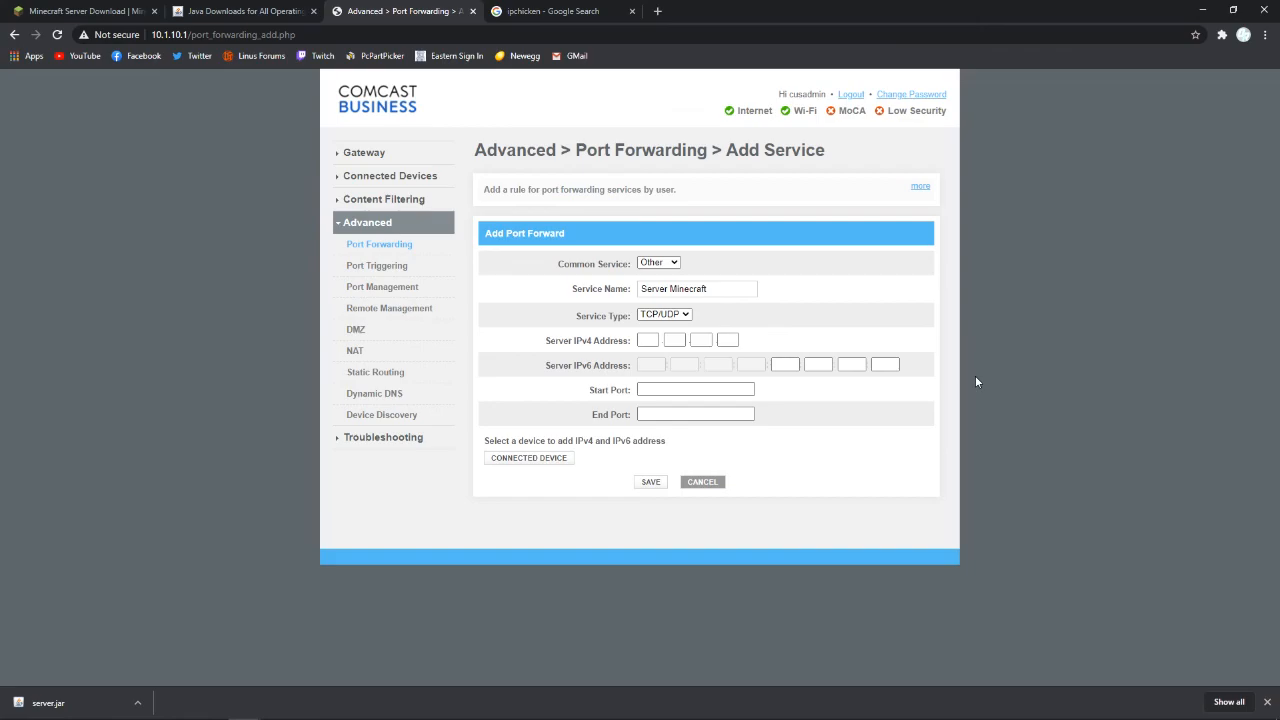
{"action": "left_click", "coordinate": [640, 390]}
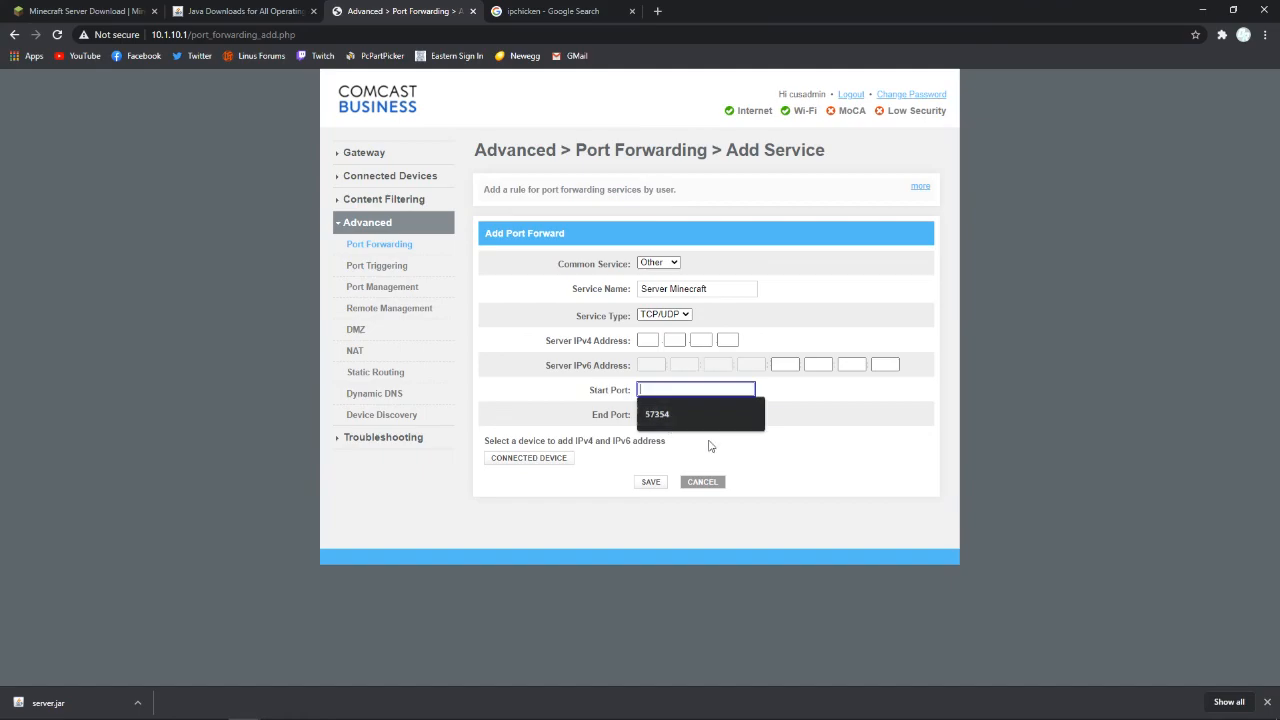
{"action": "left_click", "coordinate": [736, 414]}
{"action": "left_click", "coordinate": [1001, 366]}
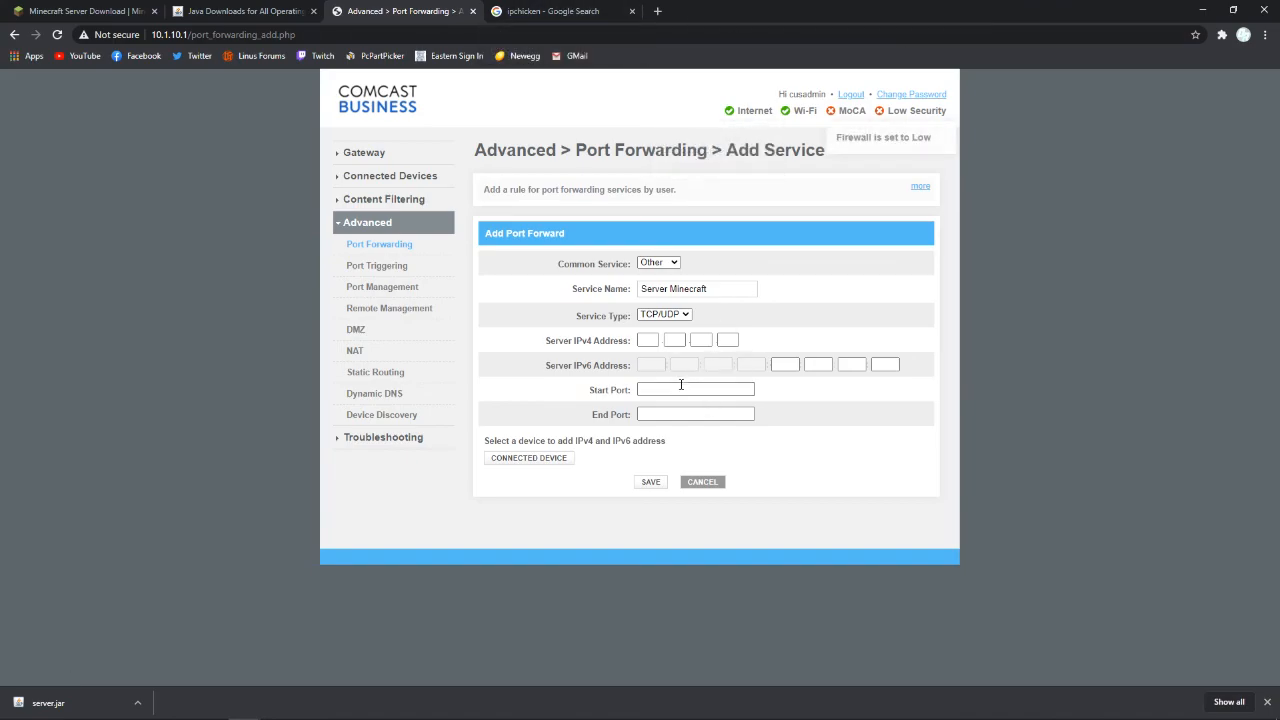
Check the server-port value 25565 in server.properties.
{"action": "left_click", "coordinate": [1202, 10]}
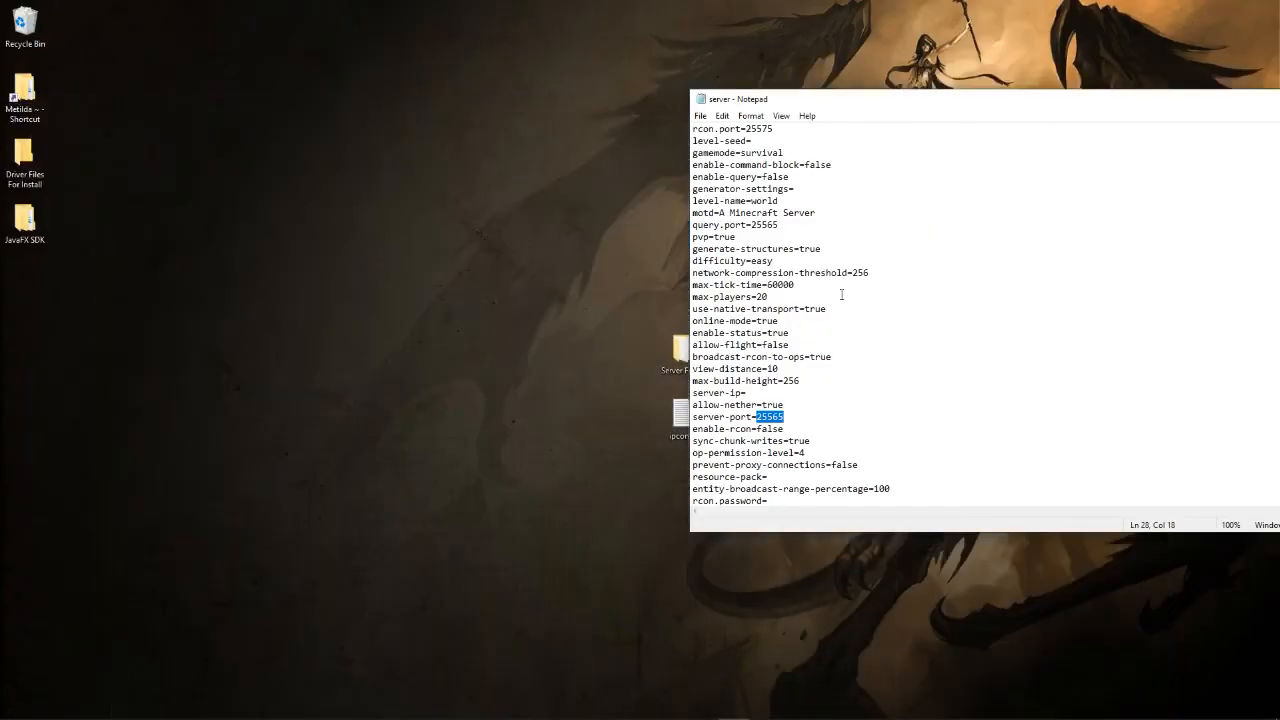
{"action": "left_click_drag", "start_coordinate": [757, 417], "coordinate": [786, 417]}
{"action": "left_click", "coordinate": [786, 417]}
{"action": "left_click_drag", "start_coordinate": [786, 417], "coordinate": [757, 417]}
{"action": "left_click_drag", "start_coordinate": [784, 417], "coordinate": [757, 420]}
{"action": "left_click", "coordinate": [786, 417]}
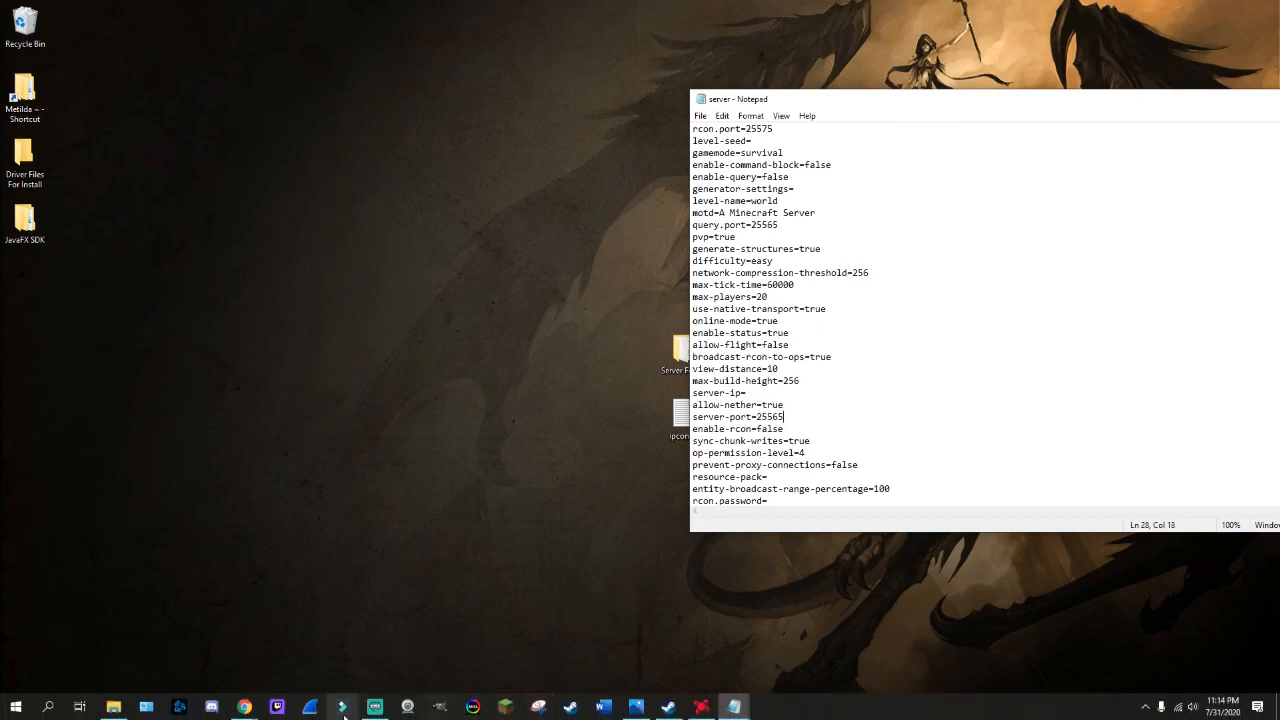
Return to the router admin in Chrome and log out.
{"action": "left_click", "coordinate": [245, 708]}
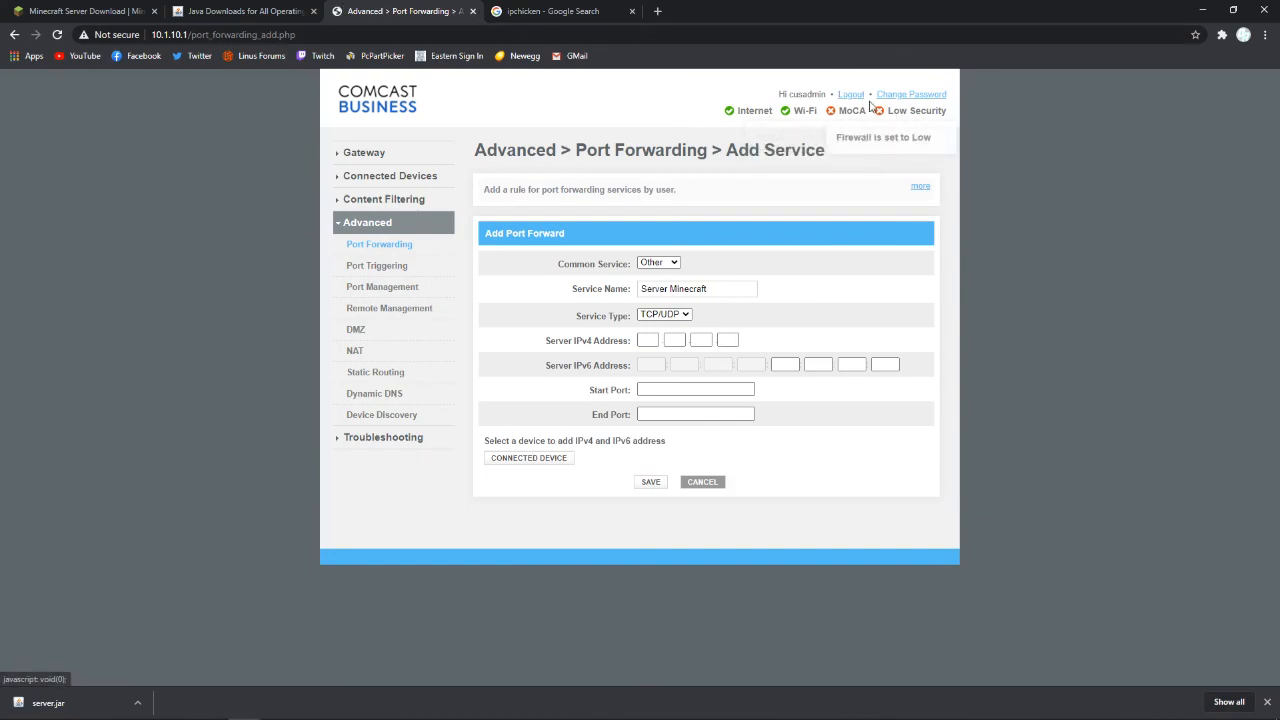
{"action": "left_click", "coordinate": [851, 94]}
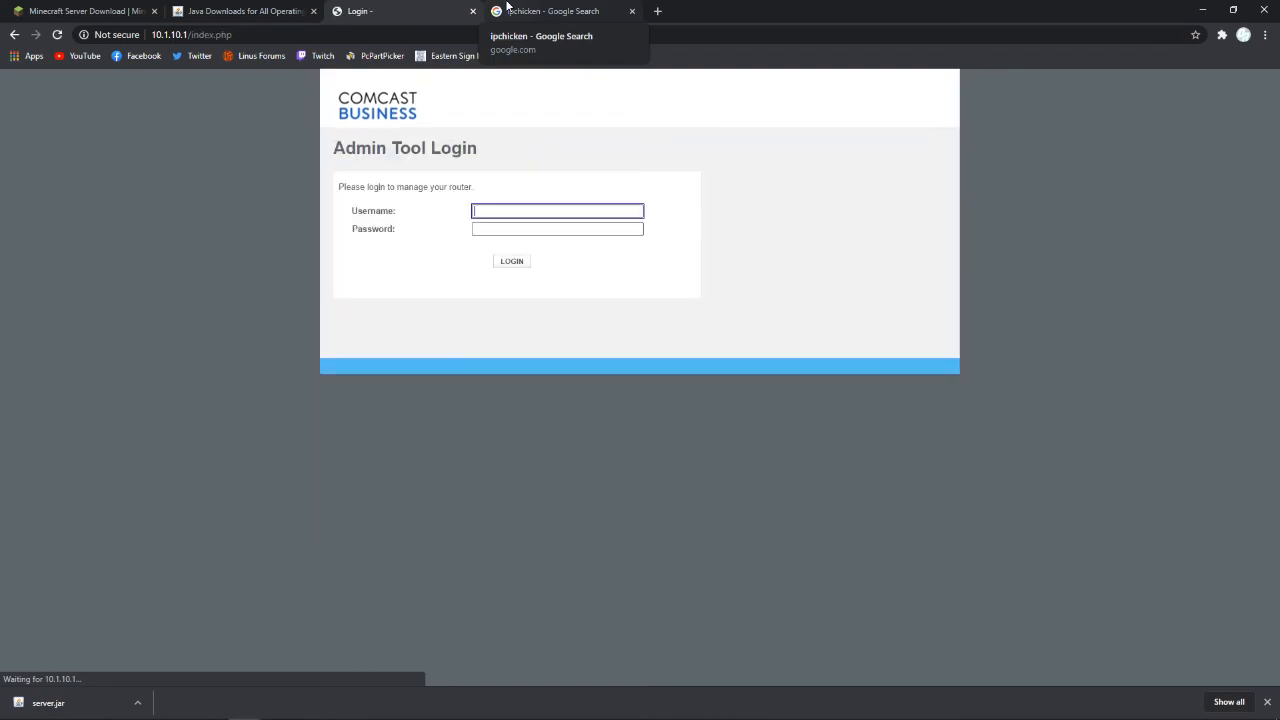
Close the router login tab and view the ipchicken search results.
{"action": "left_click", "coordinate": [473, 11]}
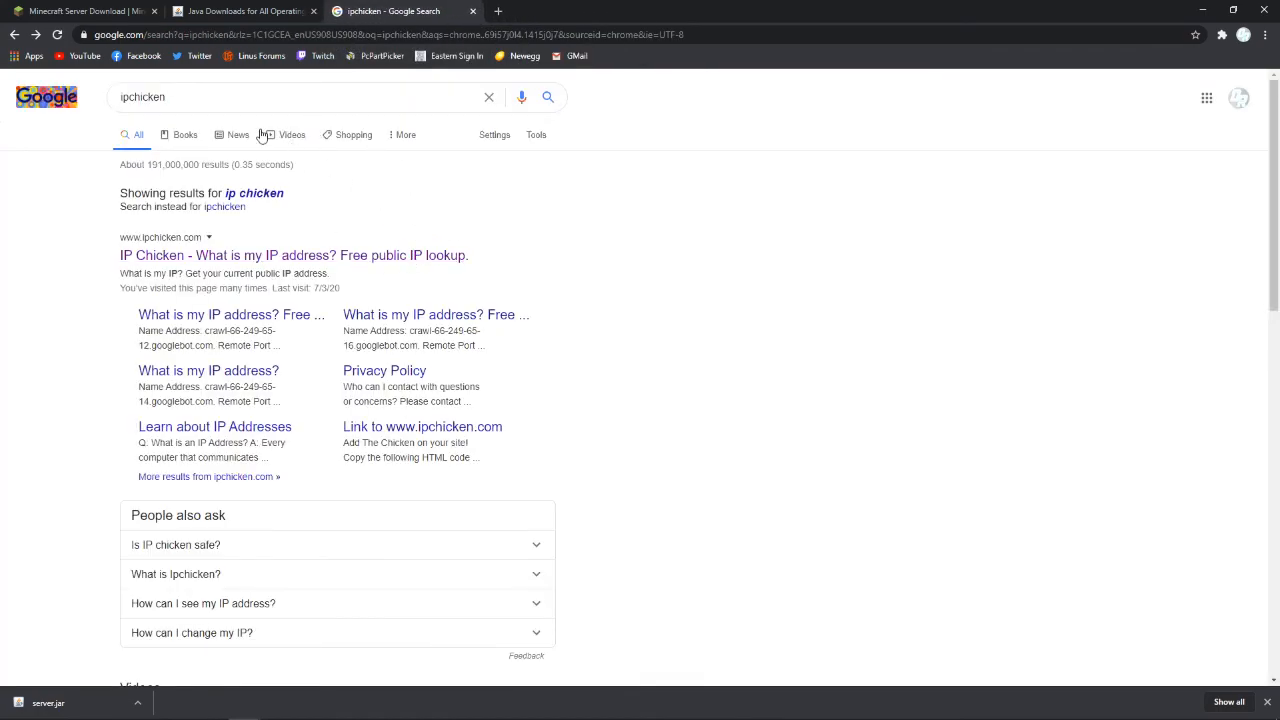
{"action": "double_click", "coordinate": [207, 100]}
{"action": "left_click", "coordinate": [607, 244]}
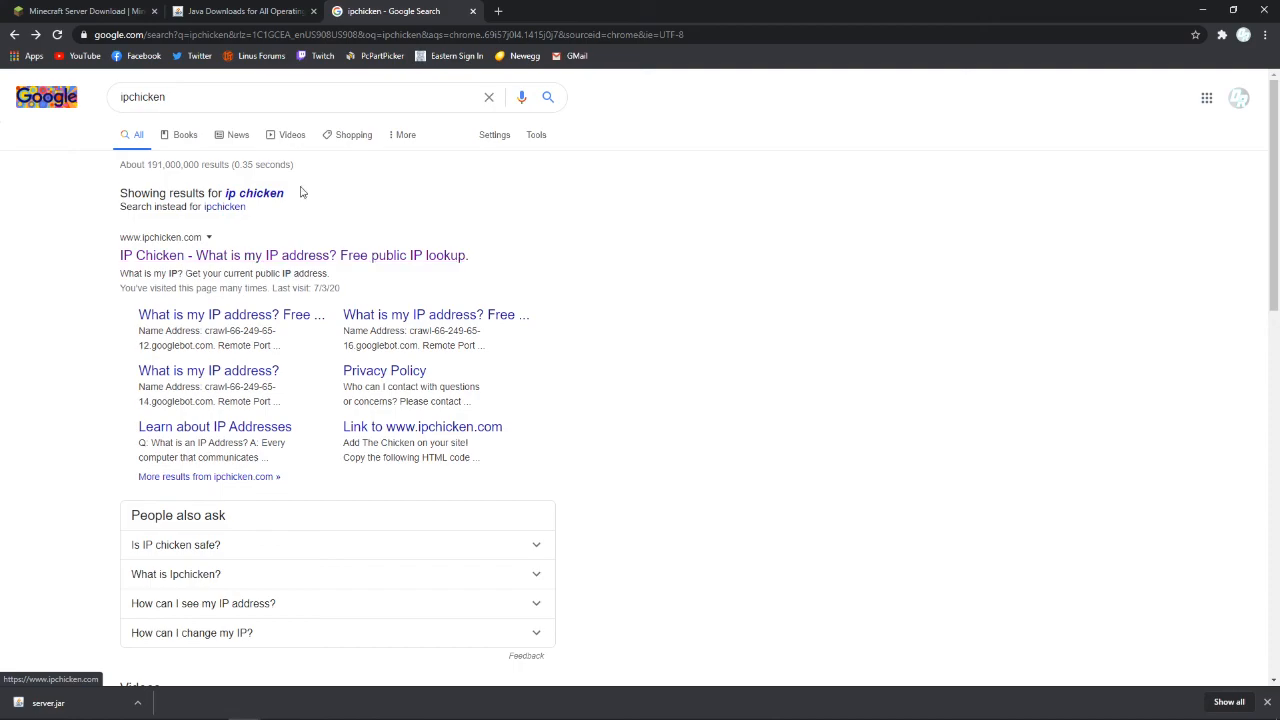
Glance at the Java downloads tab, return to ipchicken, and open a new blank tab.
{"action": "left_click", "coordinate": [245, 11]}
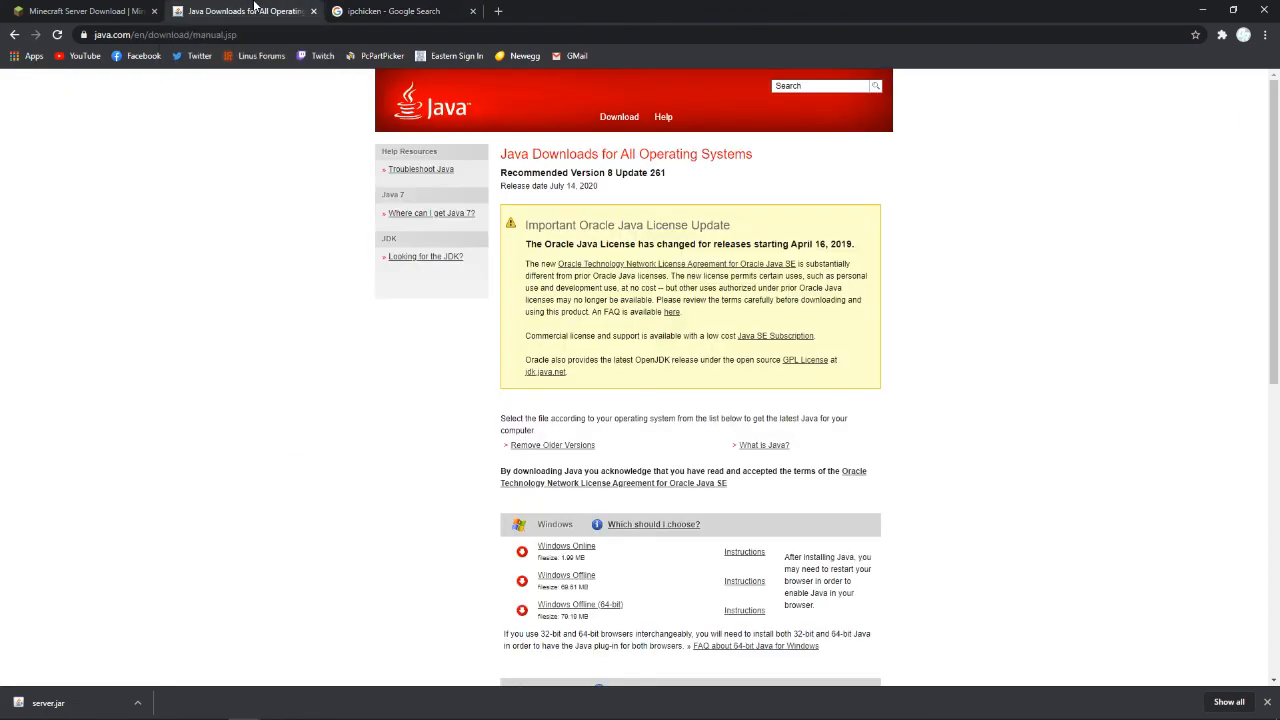
{"action": "left_click", "coordinate": [85, 11]}
{"action": "left_click", "coordinate": [400, 11]}
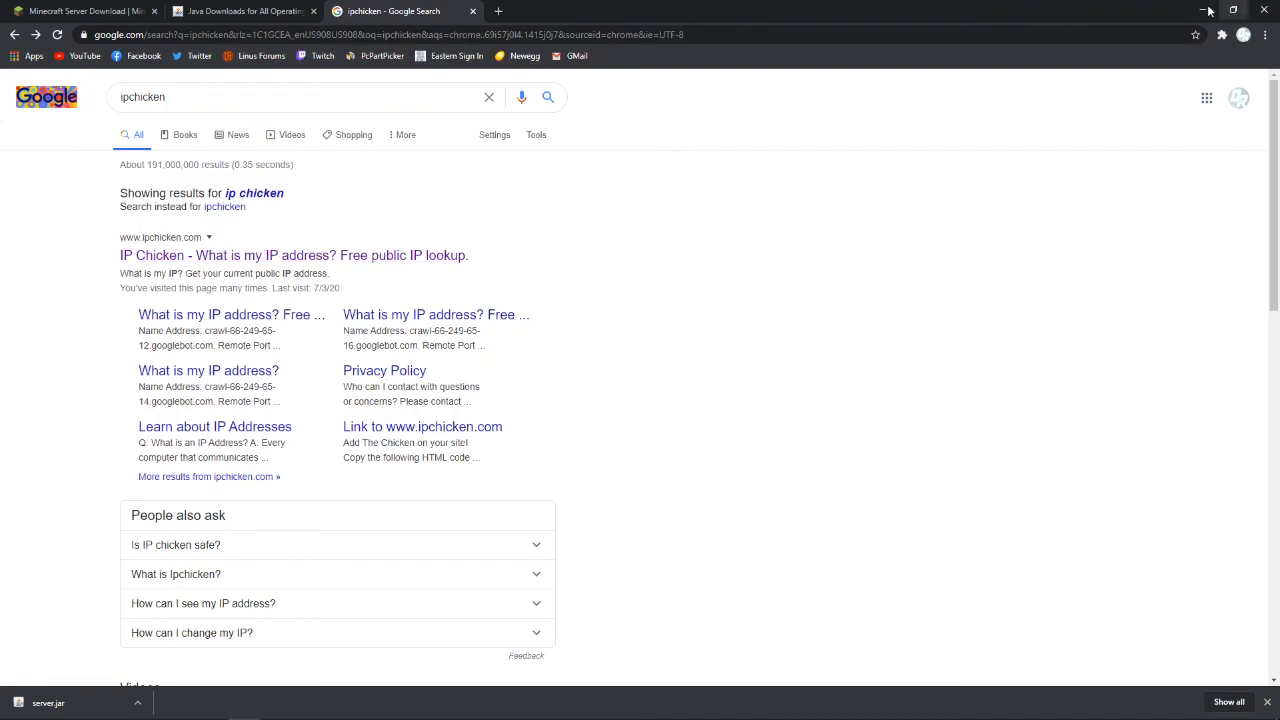
{"action": "left_click", "coordinate": [498, 11]}
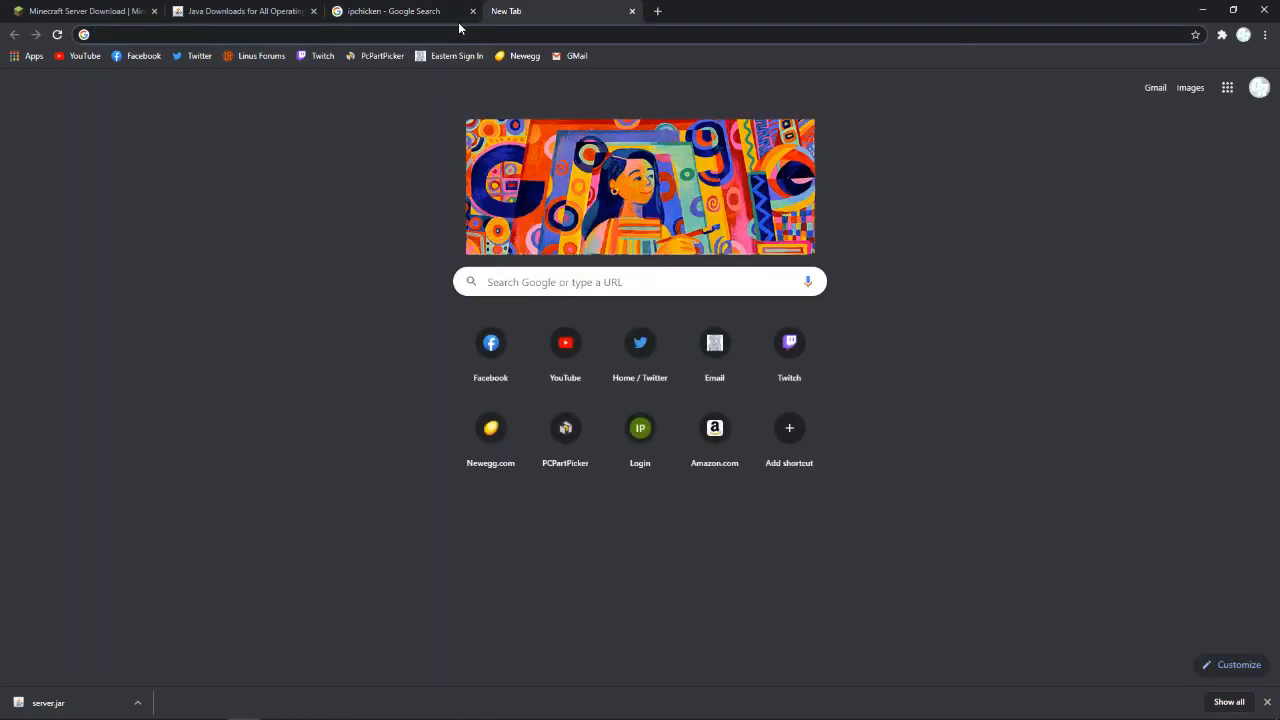
{"action": "type", "text": "174."}
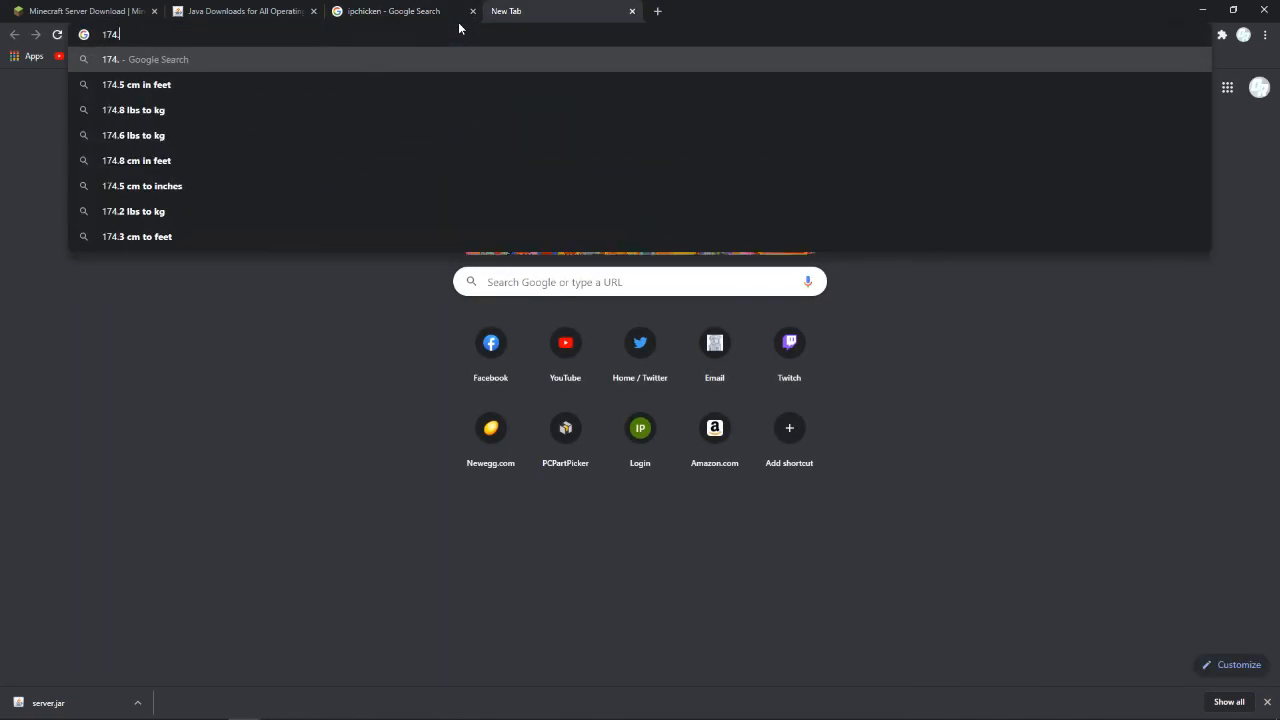
{"action": "type", "text": "125.34.566"}
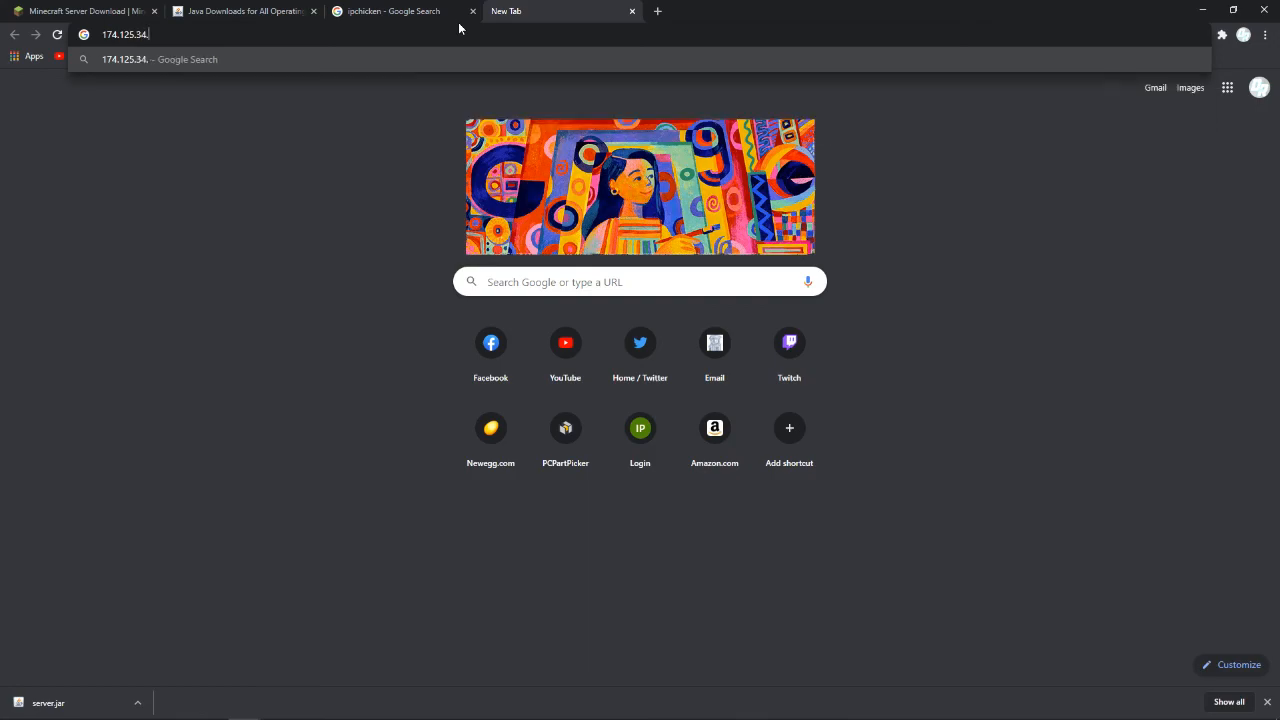
Fix the typed public IP with port :61234, close that tab, and minimize Chrome.
{"action": "key", "text": "BackSpace"}
{"action": "type", "text": "56"}
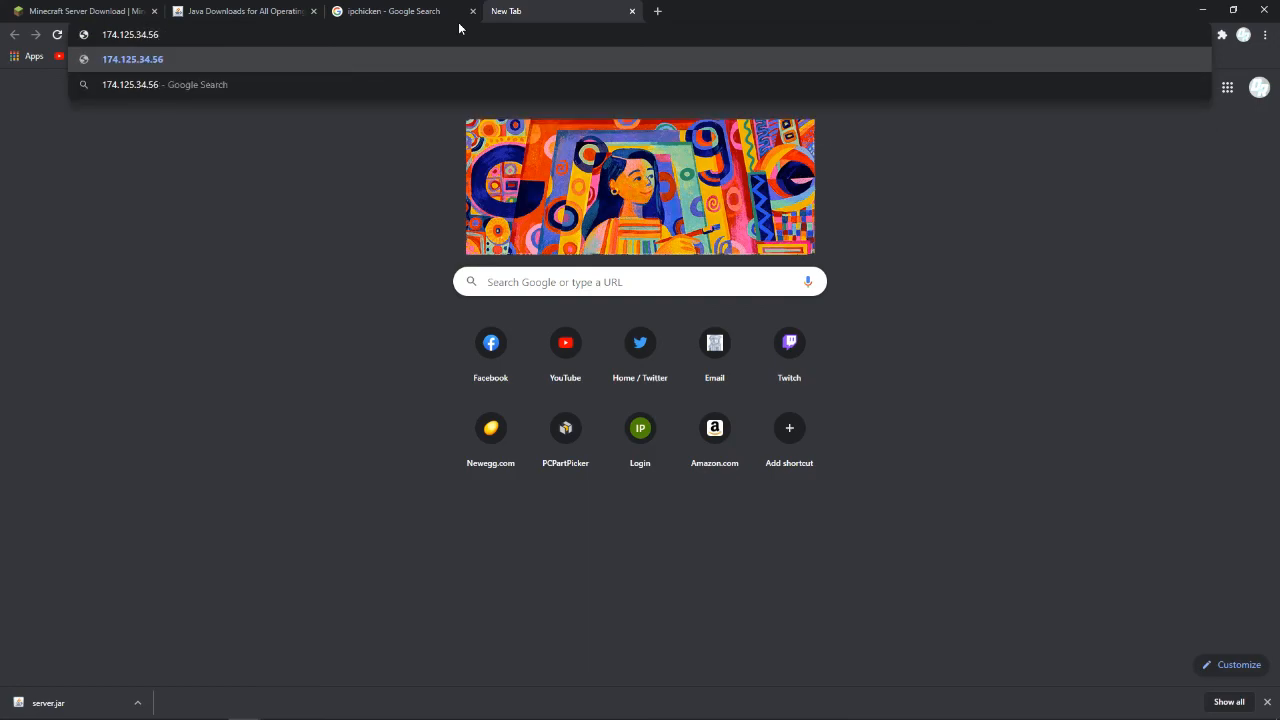
{"action": "type", "text": ":"}
{"action": "type", "text": "61234"}
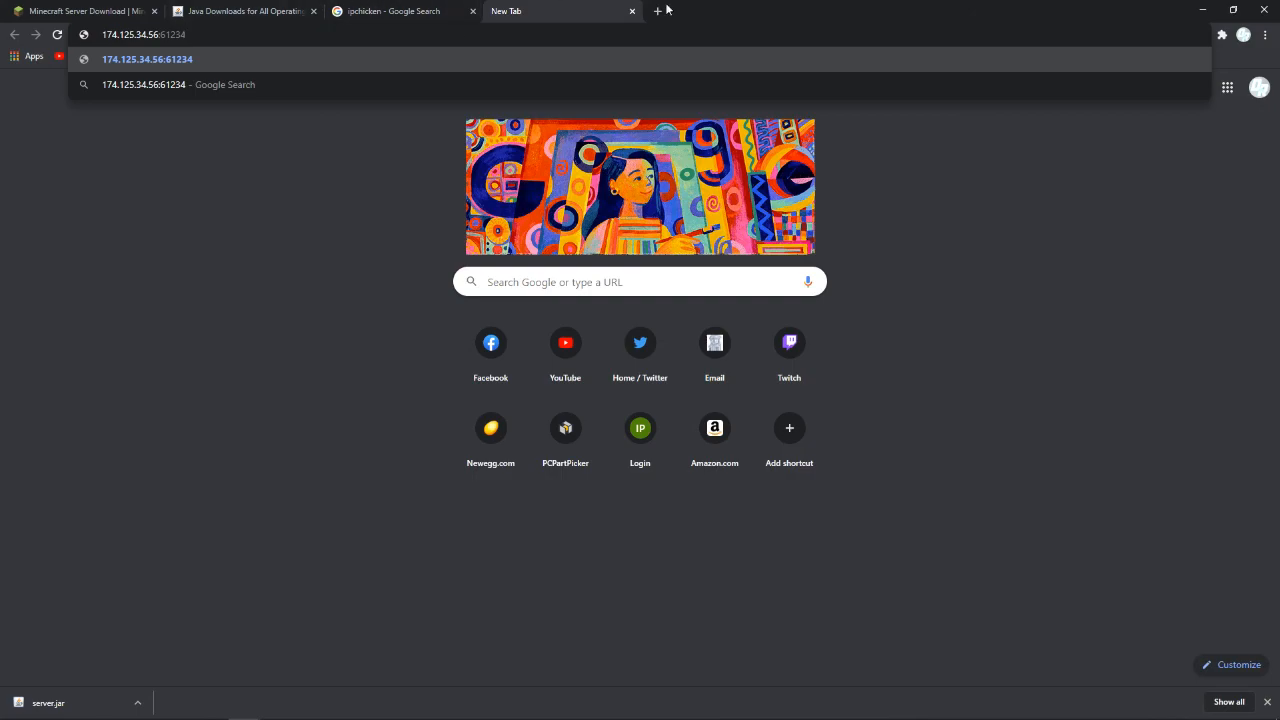
{"action": "left_click", "coordinate": [632, 11]}
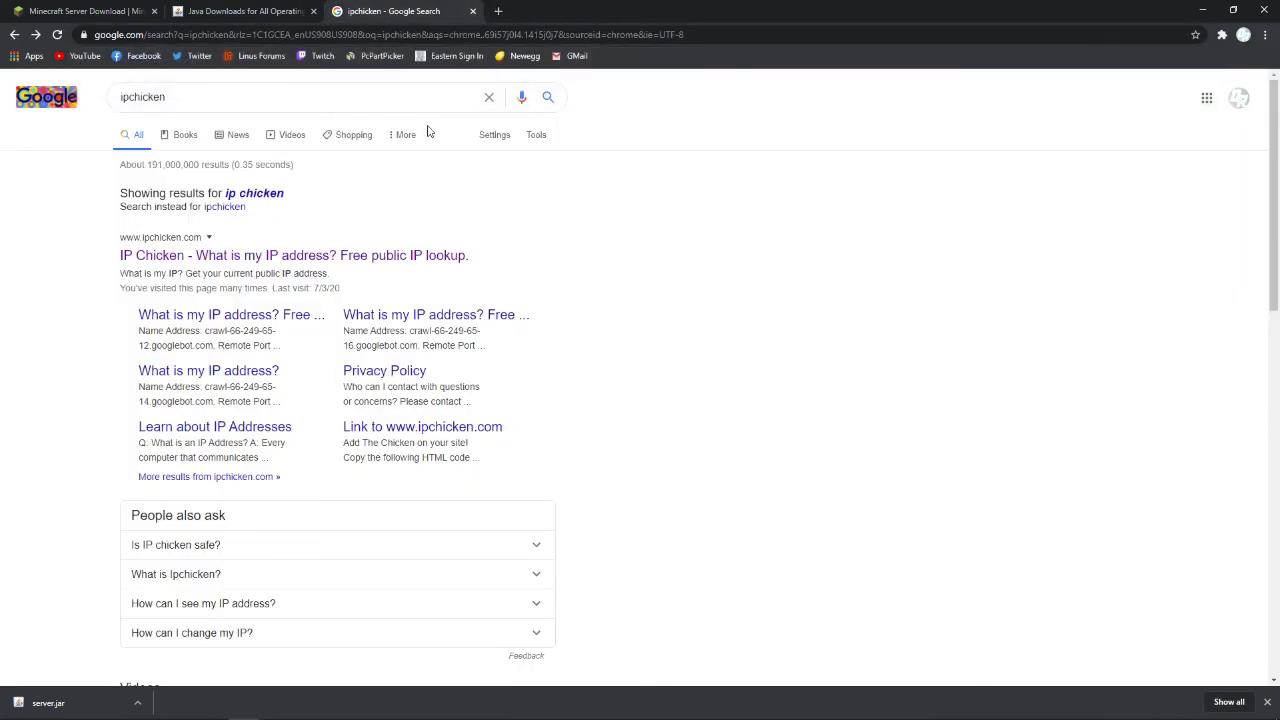
{"action": "left_click", "coordinate": [1203, 10]}
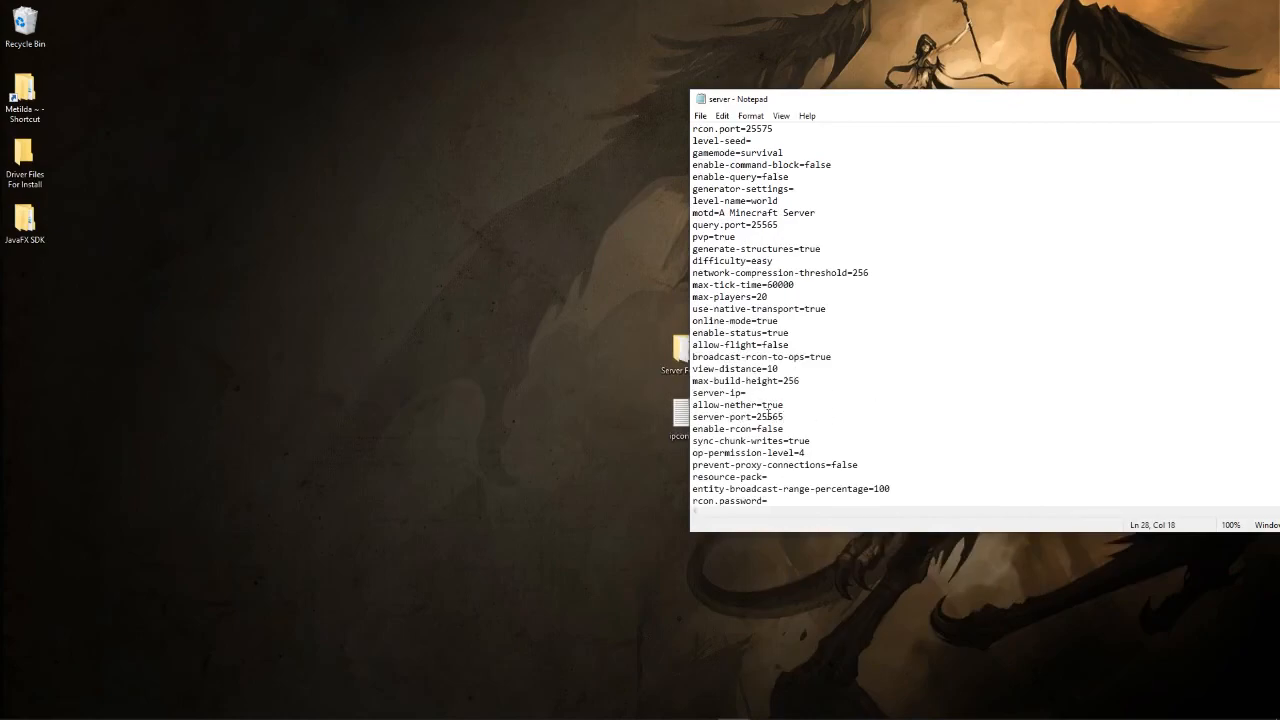
{"action": "scroll", "coordinate": [816, 316], "scroll_direction": "up", "scroll_amount": 3}
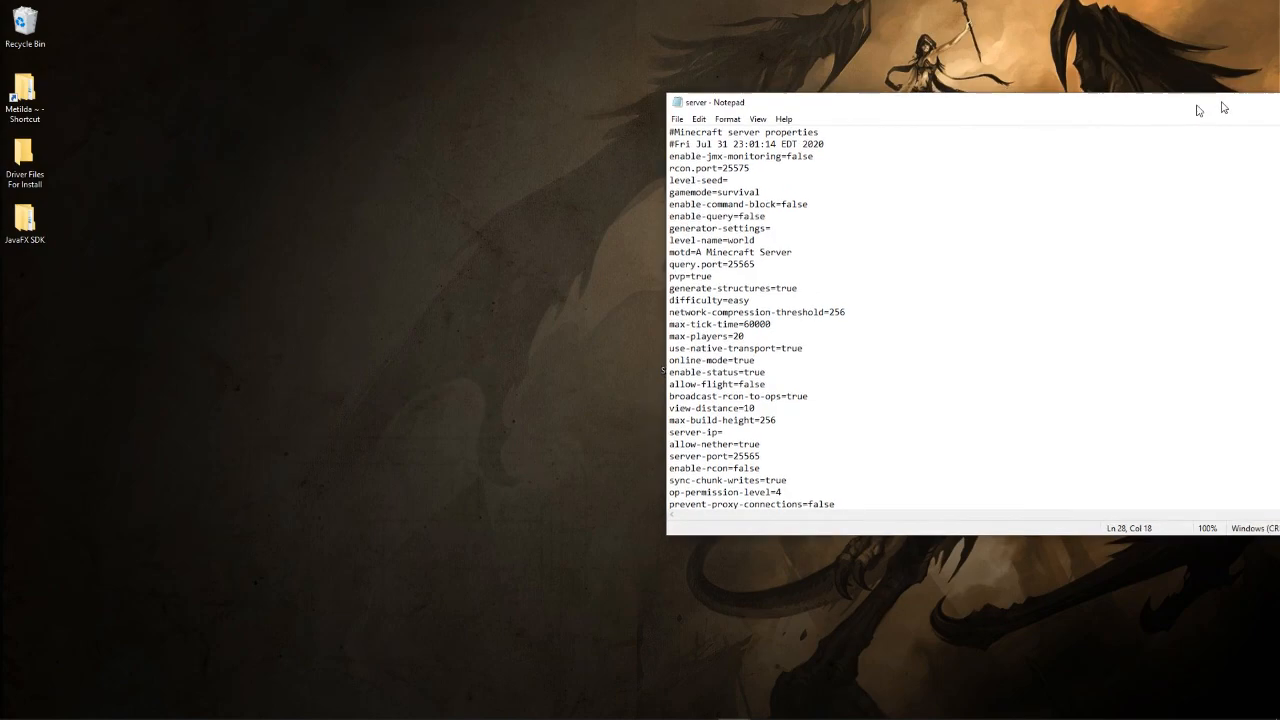
Move the server.properties Notepad window to the centre and close it.
{"action": "left_click_drag", "start_coordinate": [1218, 92], "coordinate": [838, 125]}
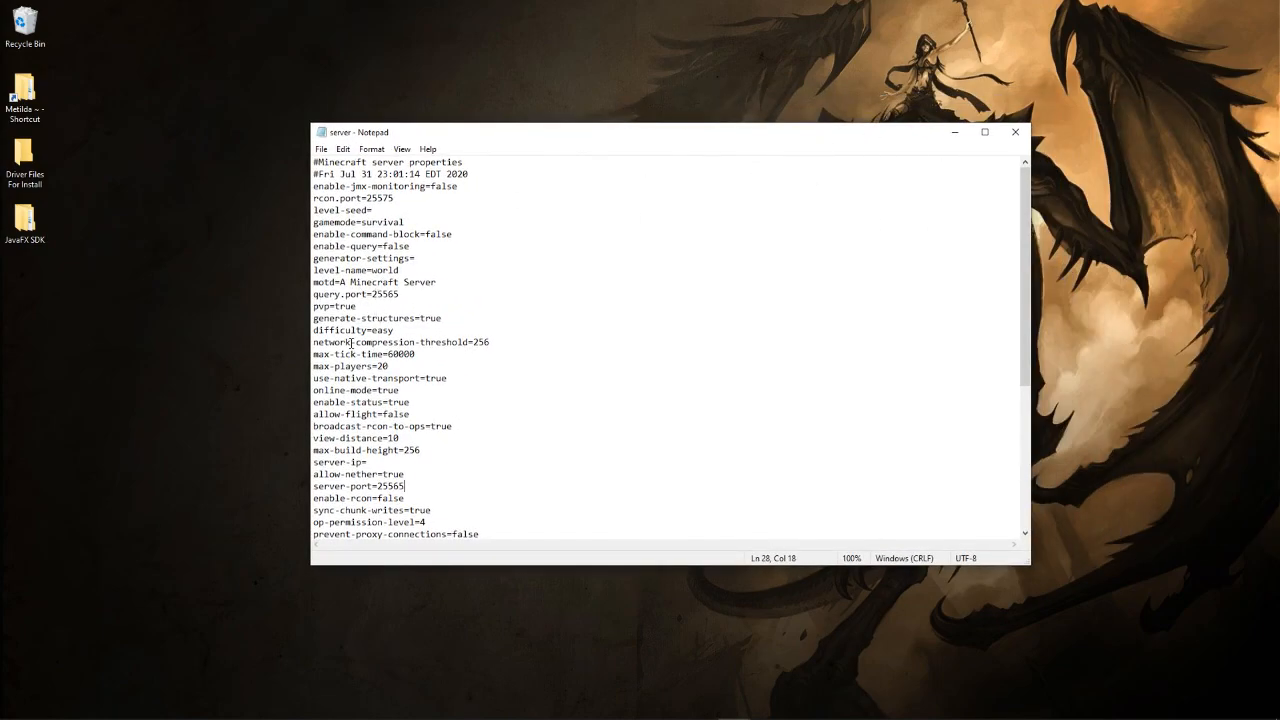
{"action": "left_click", "coordinate": [1018, 132]}
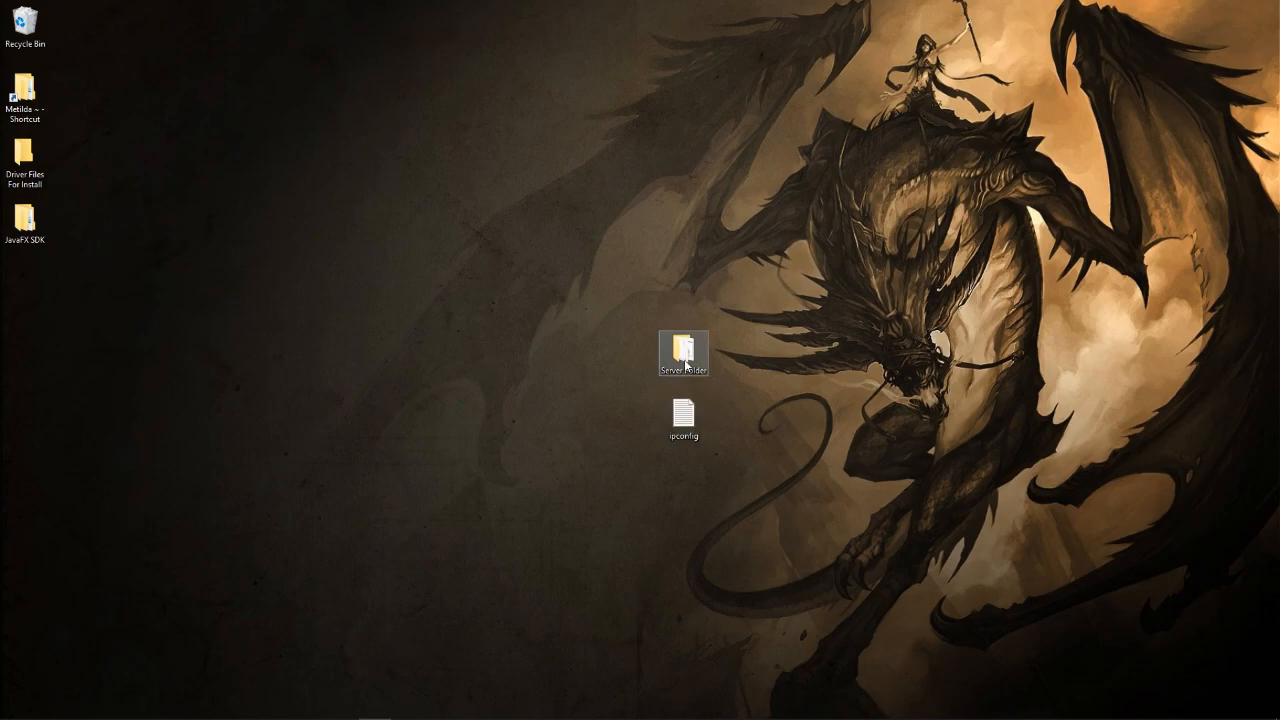
Open the Server Folder and open start.bat for editing.
{"action": "double_click", "coordinate": [684, 354]}
{"action": "left_click", "coordinate": [486, 358]}
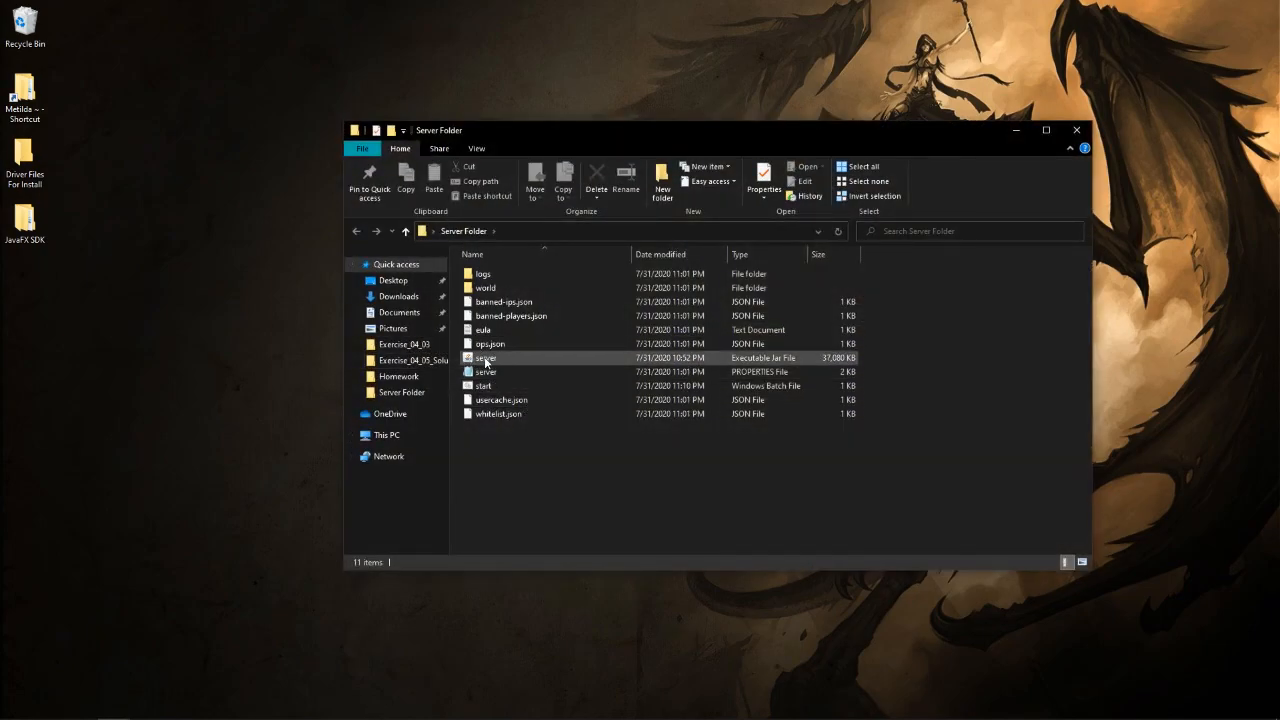
{"action": "right_click", "coordinate": [500, 388]}
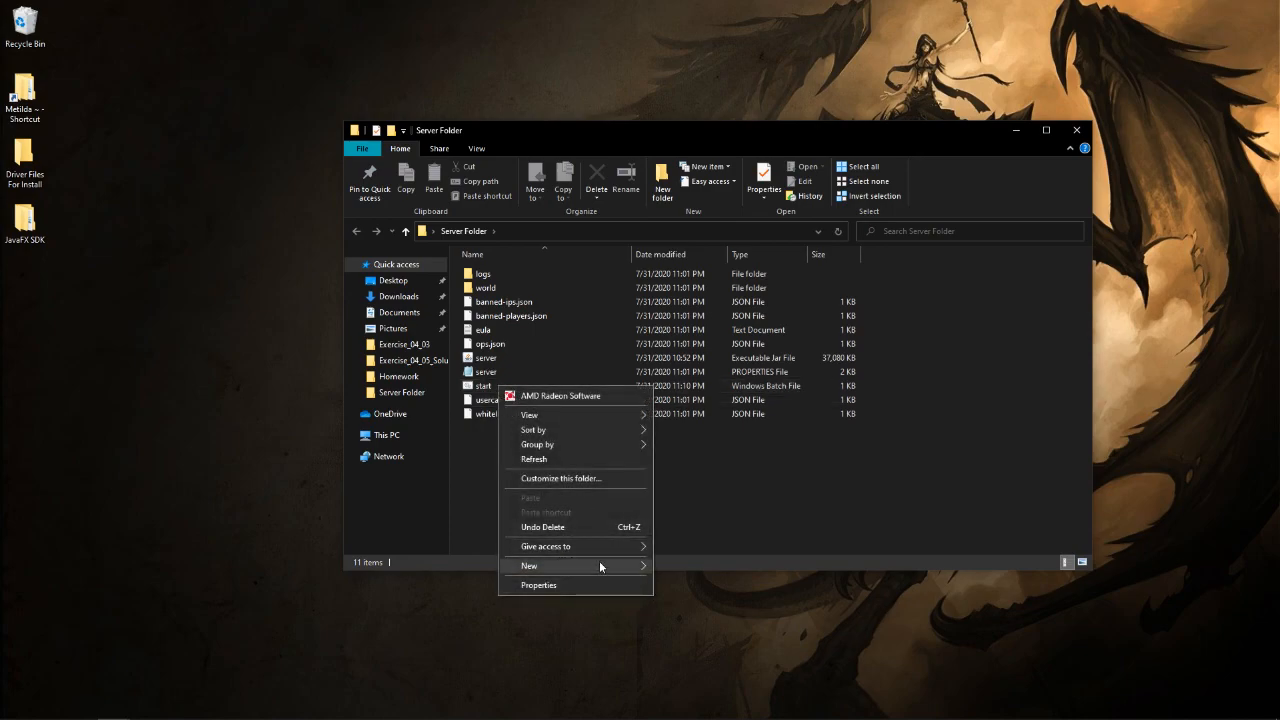
{"action": "left_click", "coordinate": [580, 460]}
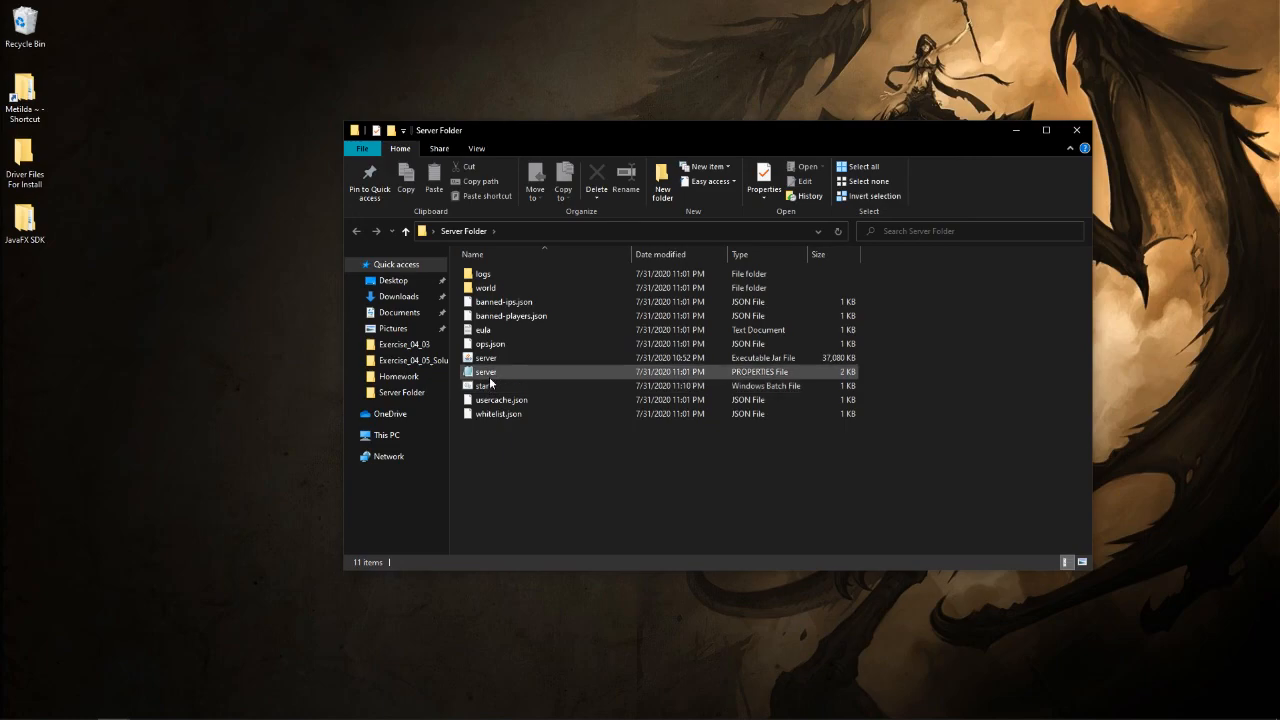
{"action": "right_click", "coordinate": [490, 385]}
{"action": "left_click", "coordinate": [502, 402]}
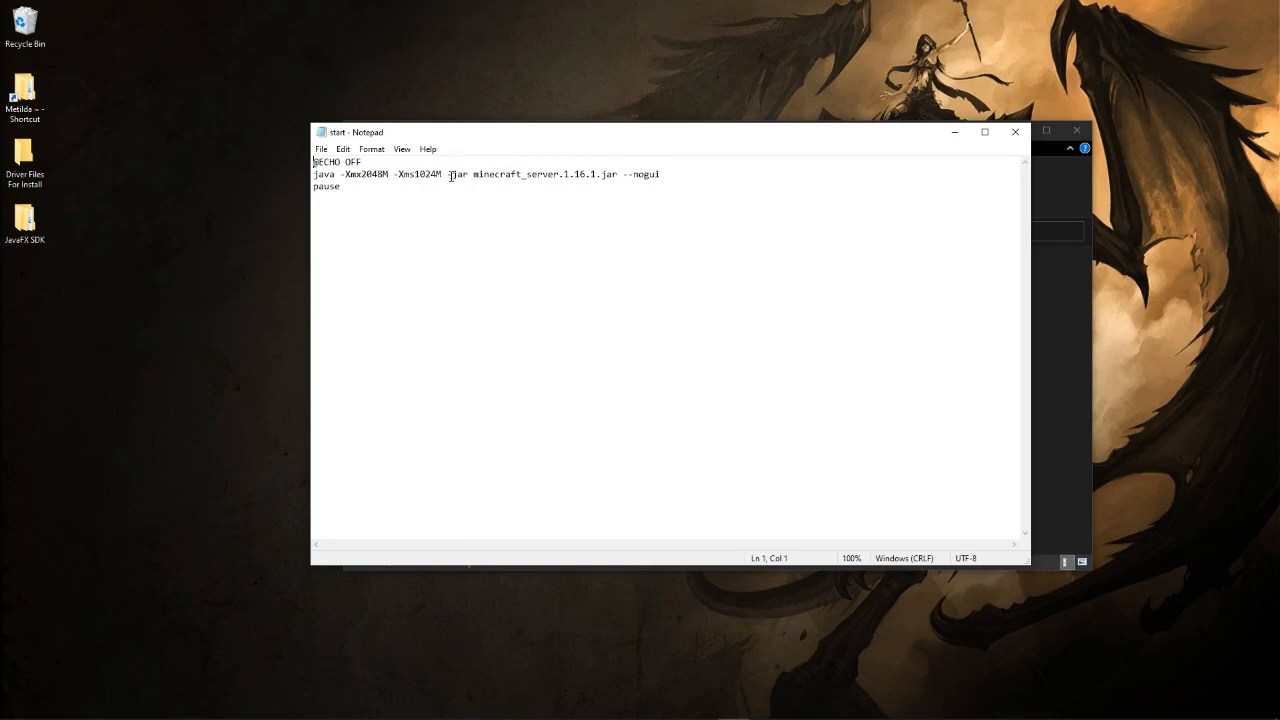
Check the jar name minecraft_server.1.16.1.jar in the launch command, then close the script.
{"action": "left_click_drag", "start_coordinate": [473, 174], "coordinate": [598, 175]}
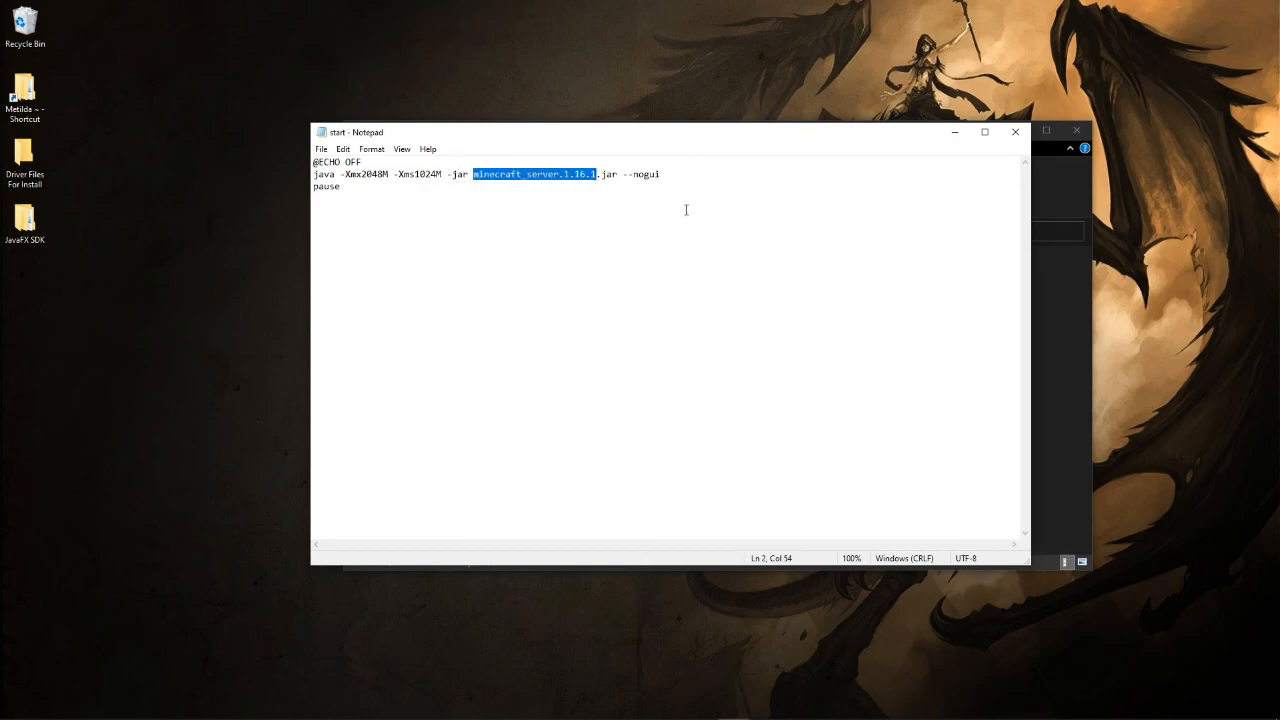
{"action": "left_click", "coordinate": [568, 246]}
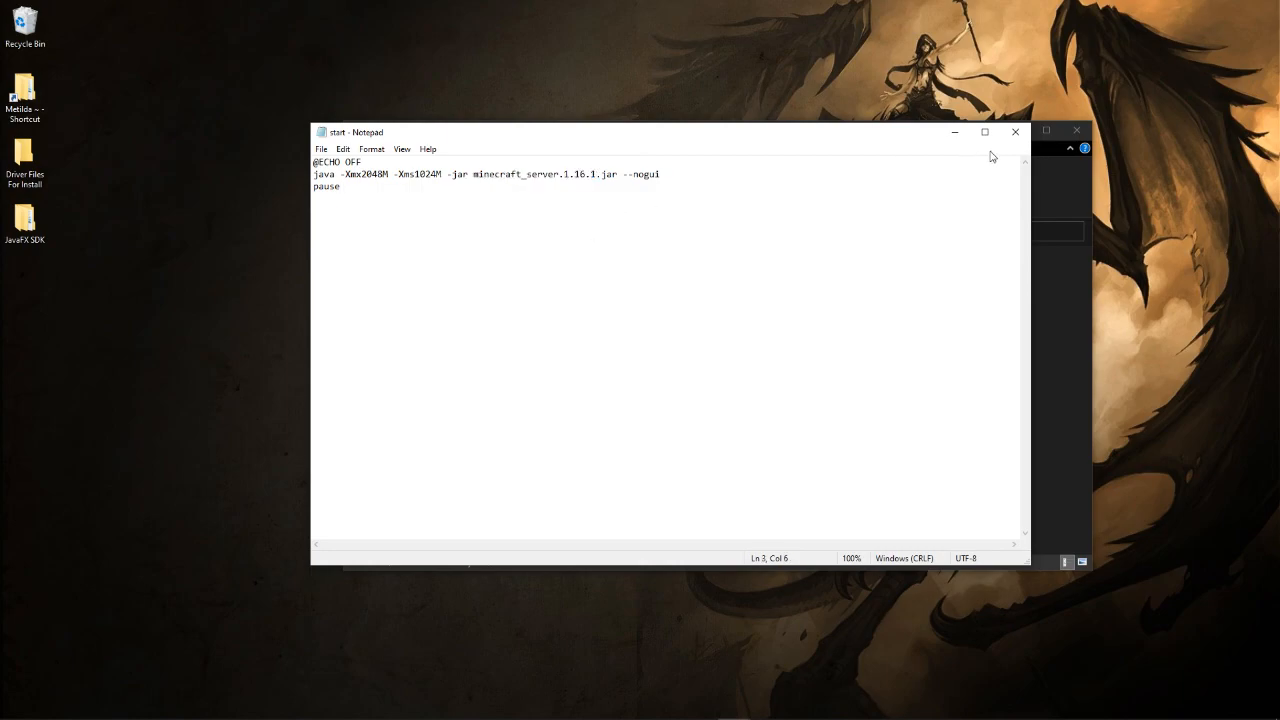
{"action": "left_click", "coordinate": [1015, 132]}
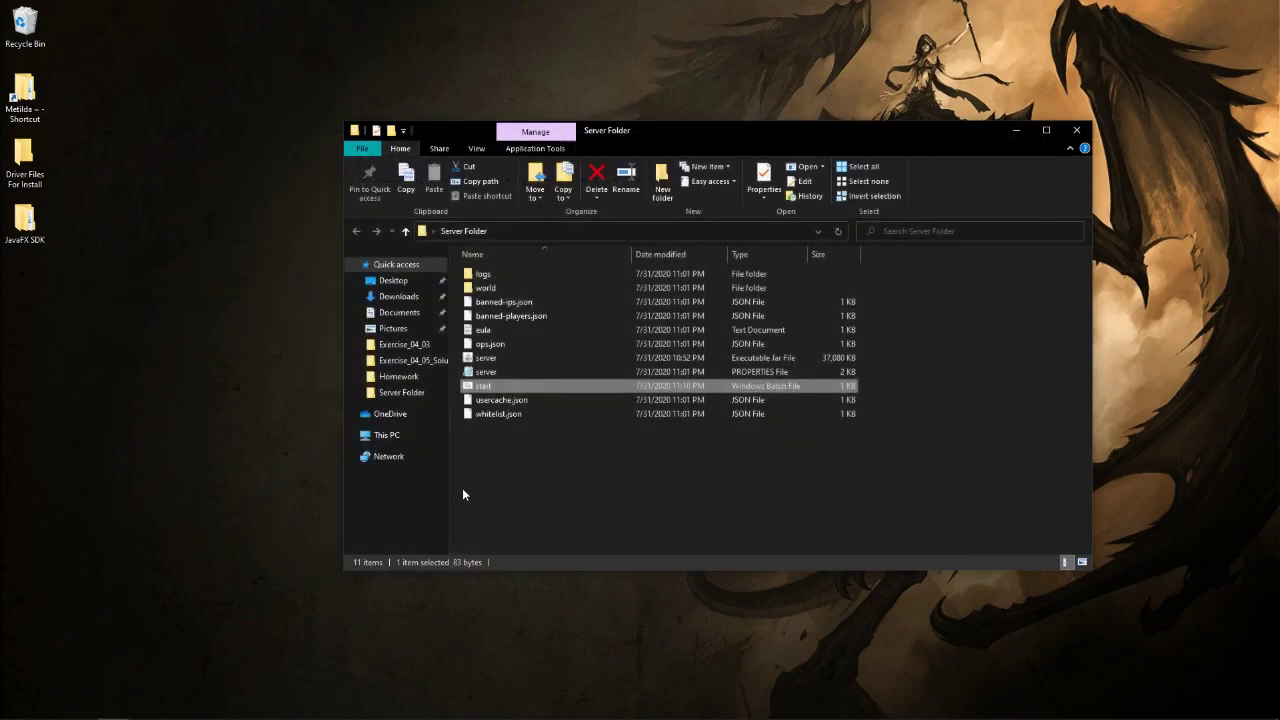
Rename the server jar to minecraft_server.1.16.1.
{"action": "left_click", "coordinate": [487, 358]}
{"action": "right_click", "coordinate": [487, 358]}
{"action": "left_click", "coordinate": [520, 582]}
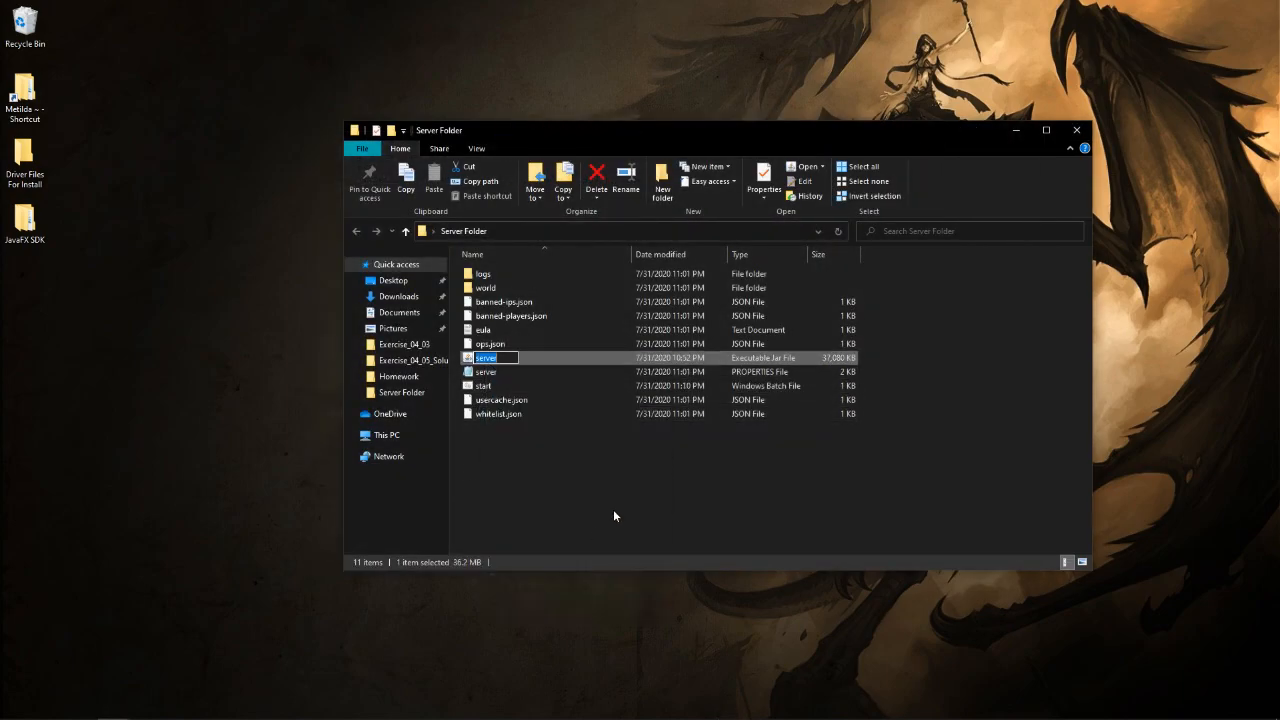
{"action": "type", "text": "minecraft_server.1.16.1"}
{"action": "key", "text": "Return"}
{"action": "left_click", "coordinate": [585, 483]}
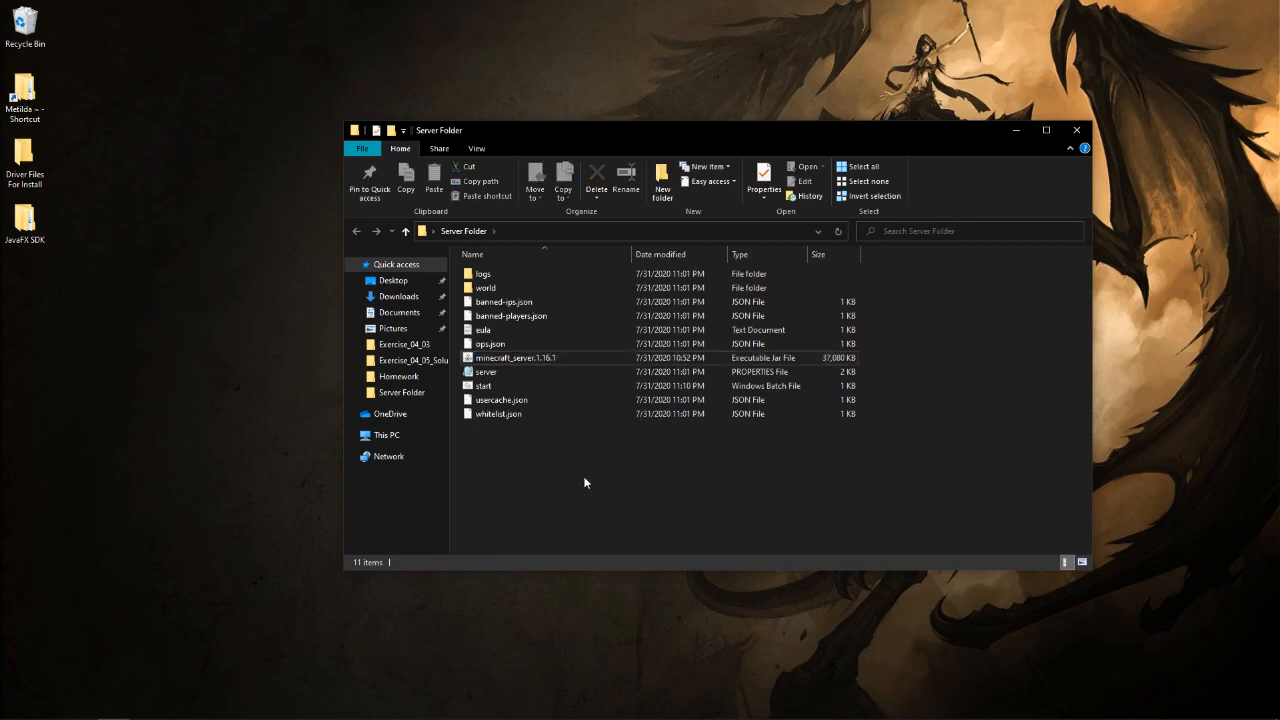
Run start.bat to launch the server until it reports Done, then close the console.
{"action": "double_click", "coordinate": [504, 386]}
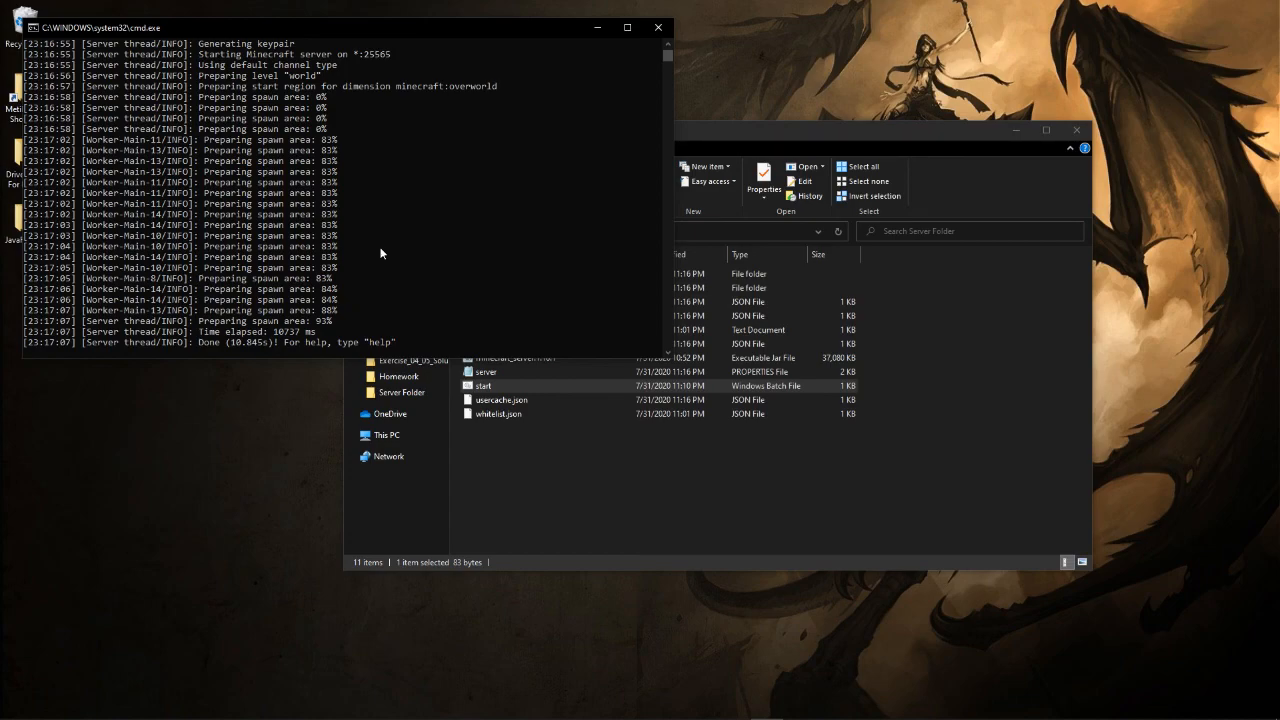
{"action": "left_click", "coordinate": [658, 27]}
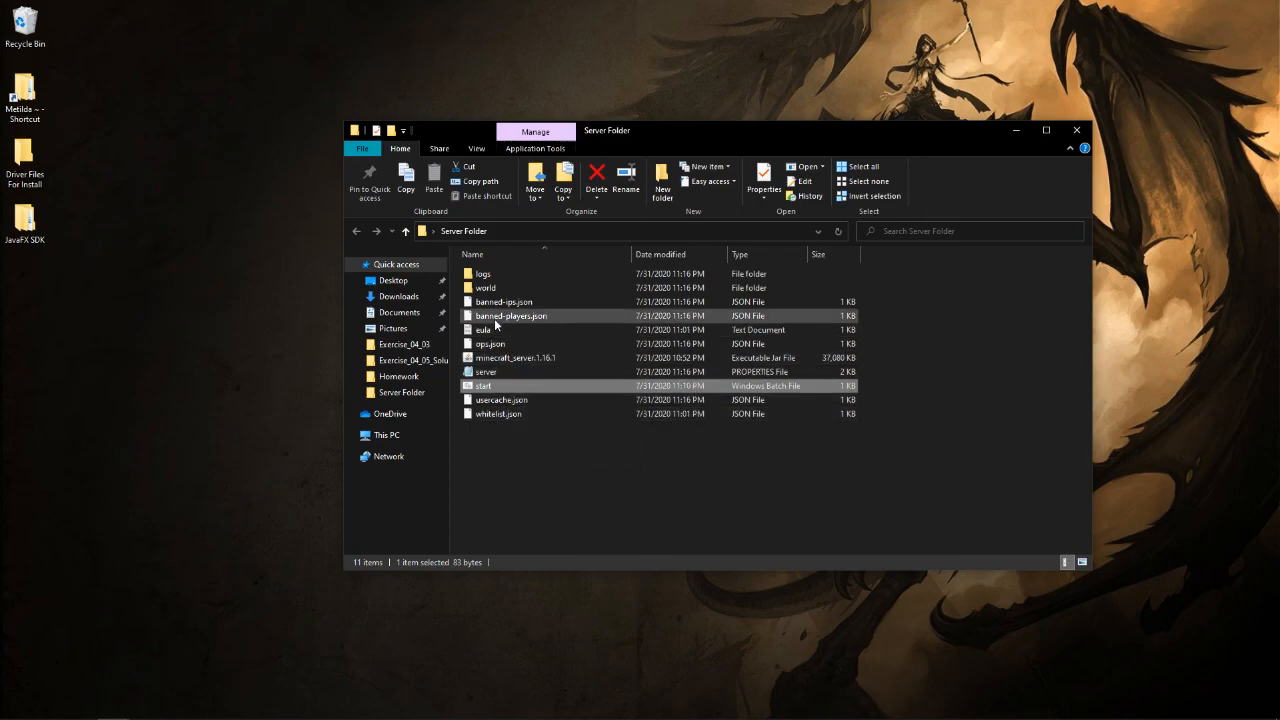
Open the regenerated server.properties from the Server Folder.
{"action": "left_click", "coordinate": [542, 446]}
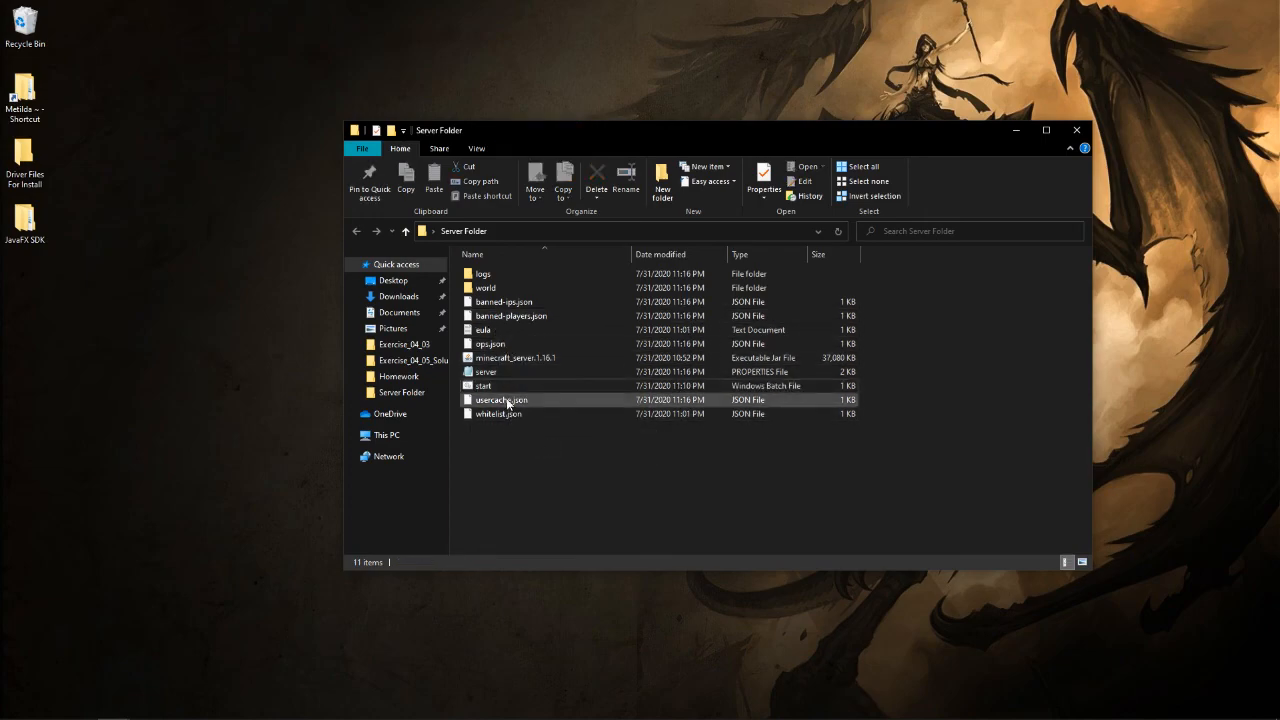
{"action": "left_click", "coordinate": [494, 371]}
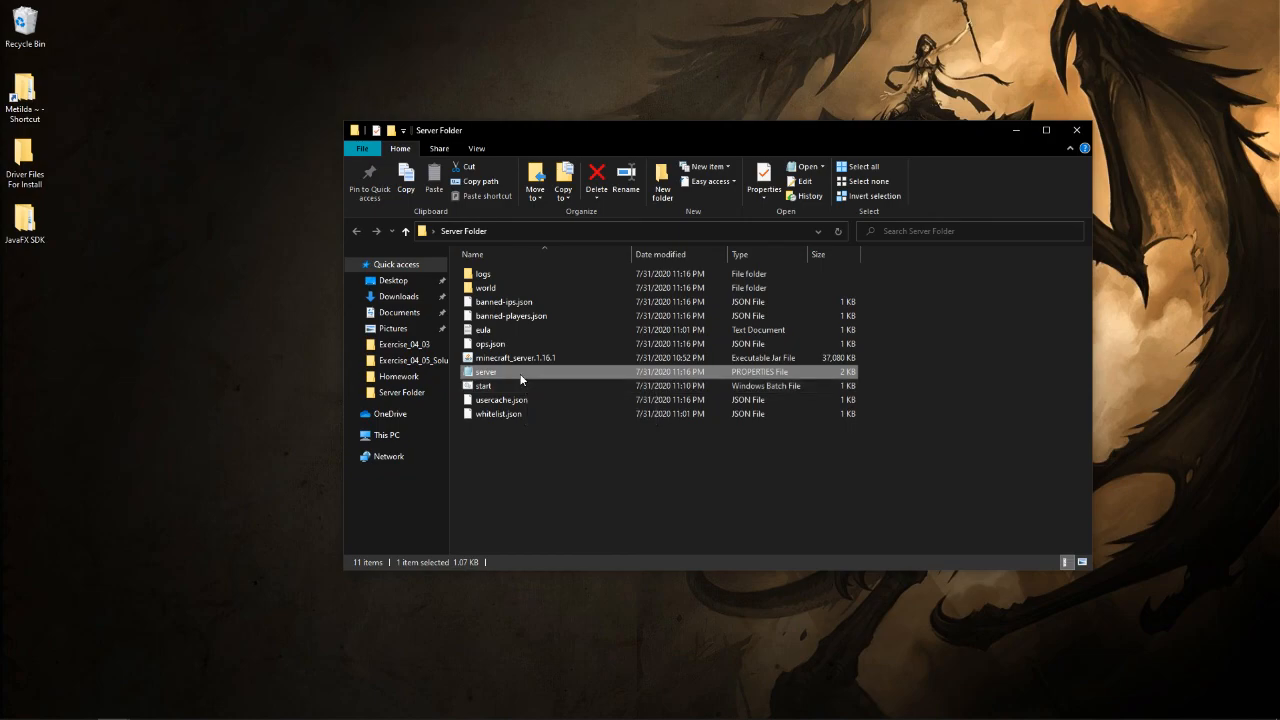
{"action": "double_click", "coordinate": [525, 379]}
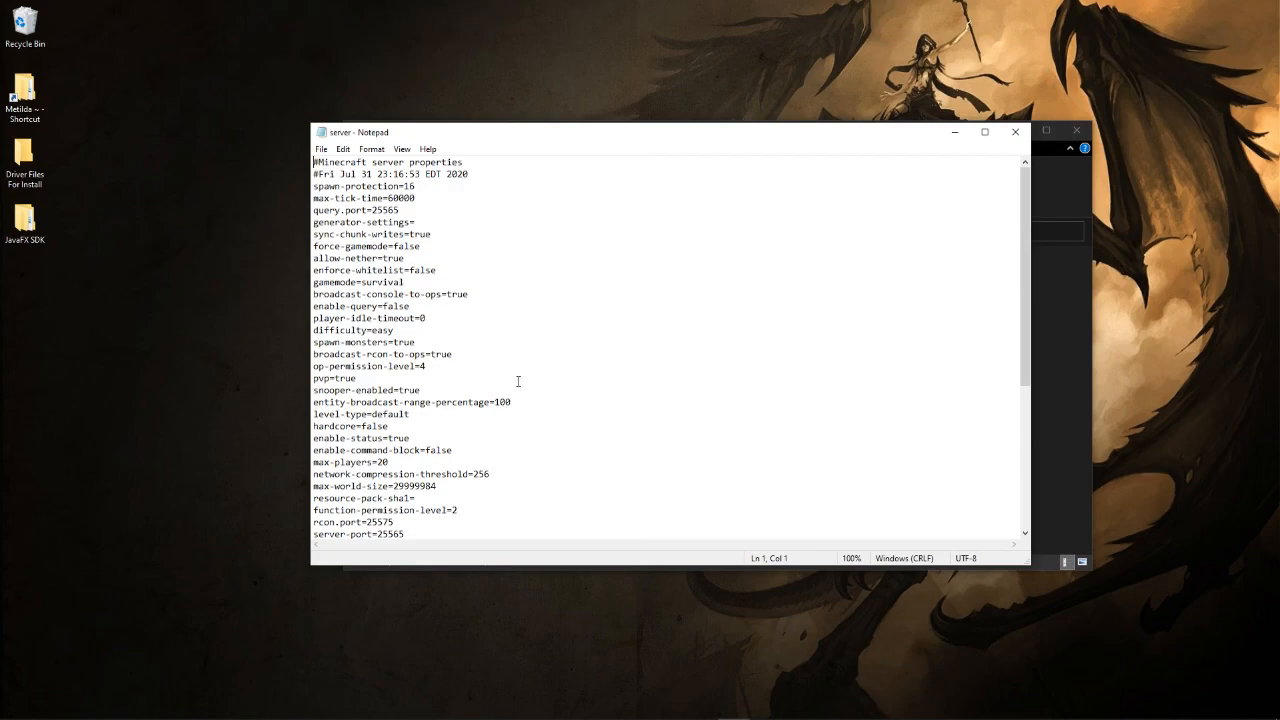
{"action": "scroll", "coordinate": [518, 381], "scroll_direction": "down", "scroll_amount": 3}
{"action": "scroll", "coordinate": [518, 381], "scroll_direction": "down", "scroll_amount": 3}
Close server.properties and the Server Folder window.
{"action": "left_click", "coordinate": [1015, 131]}
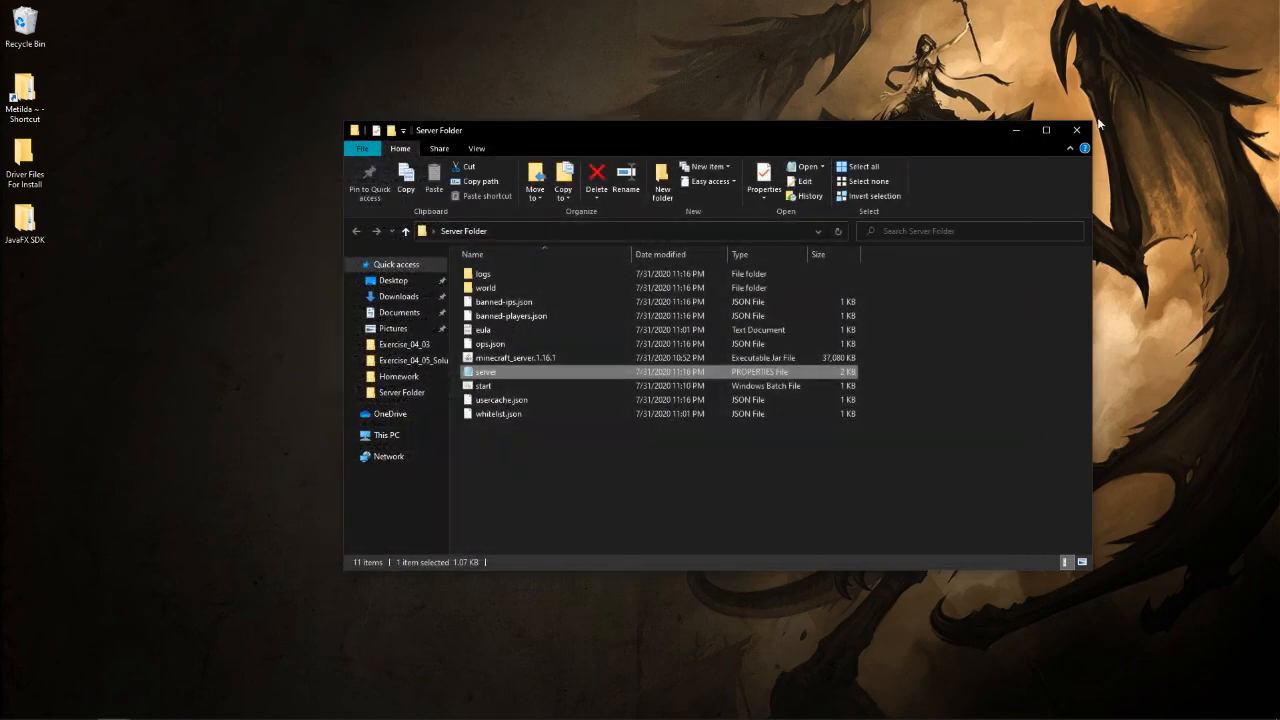
{"action": "left_click", "coordinate": [1076, 130]}
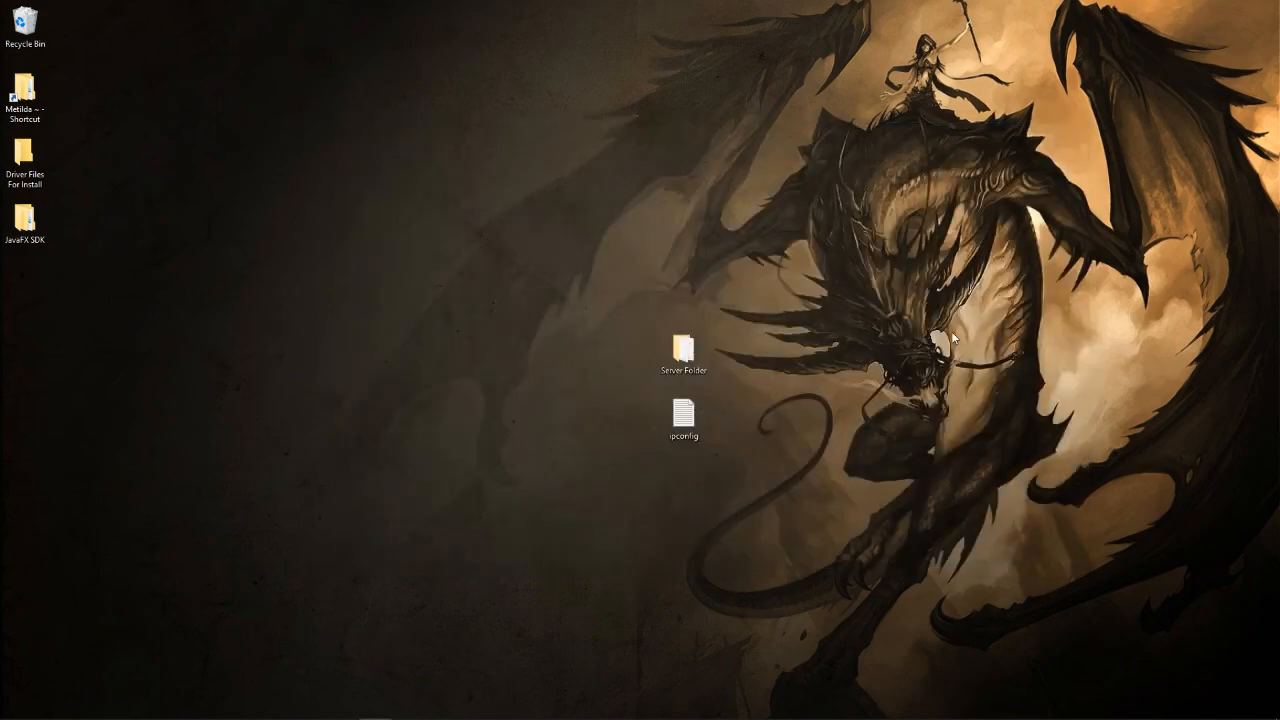